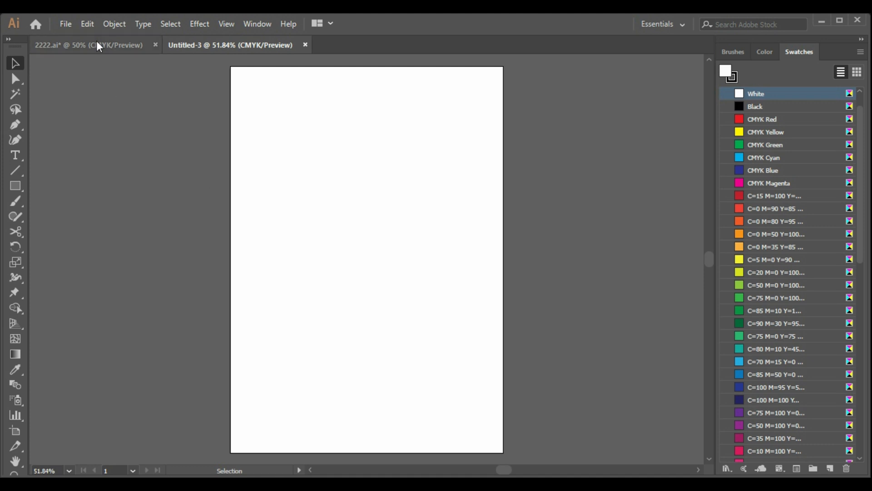
# Step: Copy the whole figure sketch from 2222.ai and paste it onto the artboard of the Untitled-3 document
pyautogui.click(97, 43)
pyautogui.click(275, 218)
pyautogui.press('a')
pyautogui.press('v')
pyautogui.hotkey('ctrl', 'c')
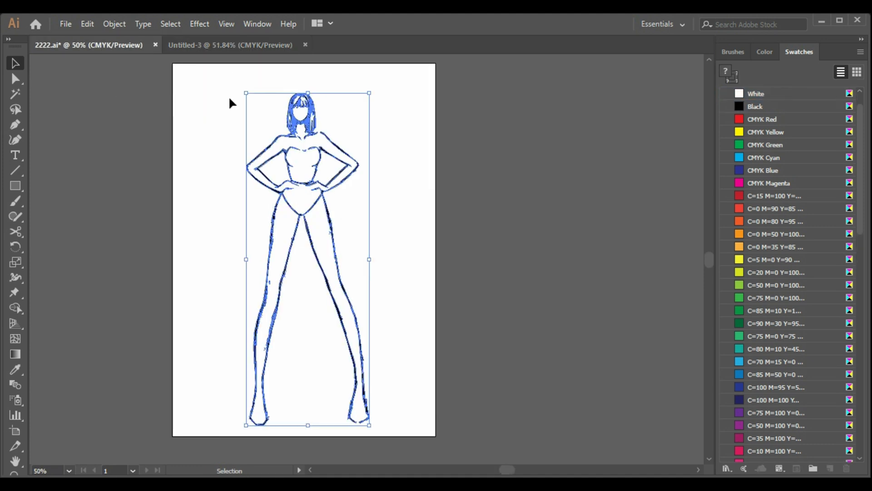
pyautogui.click(239, 46)
pyautogui.hotkey('ctrl', 'v')
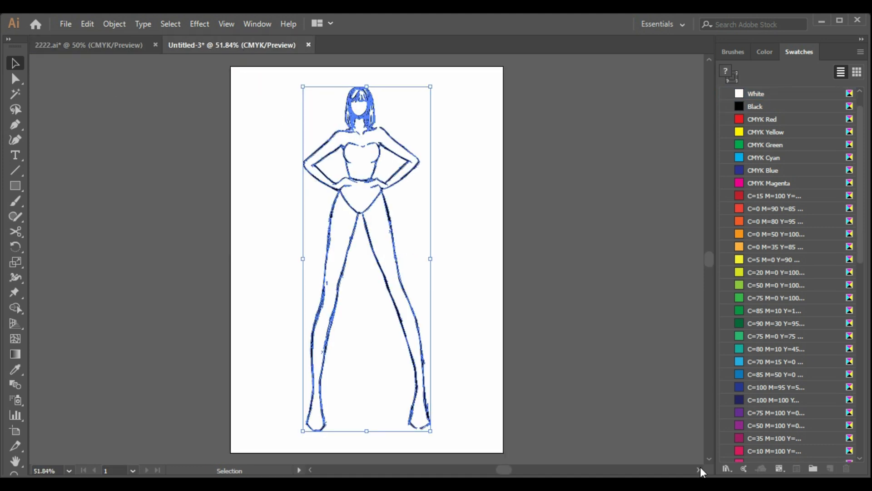
pyautogui.hscroll(5, 701, 468)
pyautogui.click(412, 342)
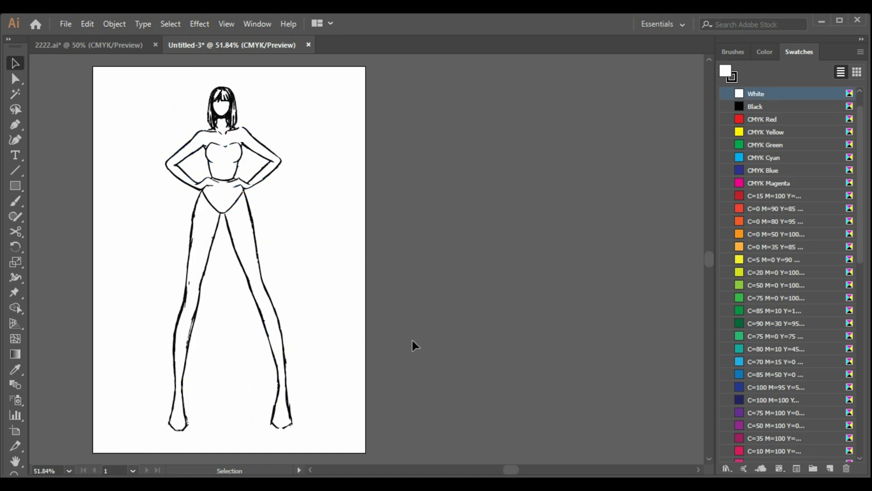
pyautogui.scroll(-10, 764, 378)
pyautogui.scroll(12, 765, 380)
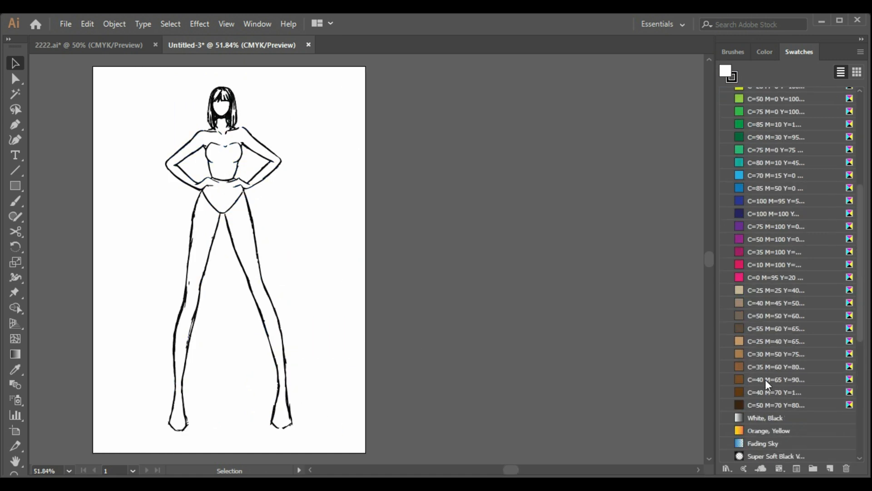
pyautogui.click(733, 52)
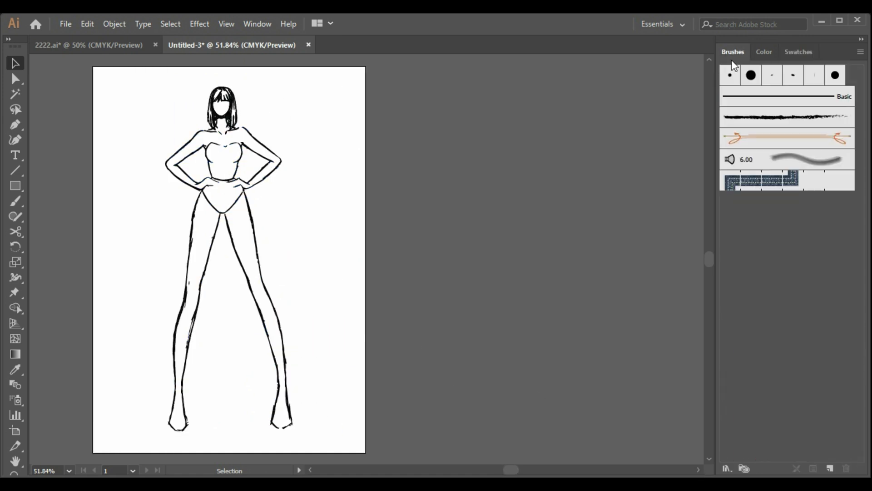
pyautogui.click(15, 128)
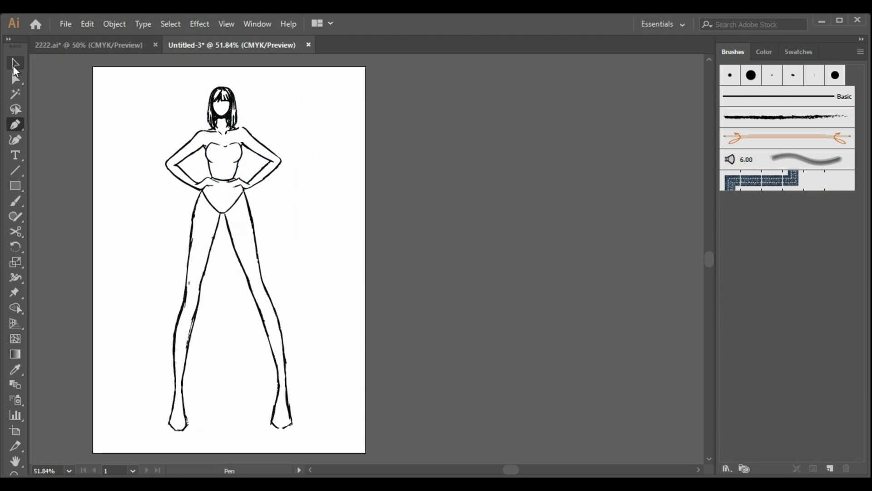
pyautogui.click(14, 65)
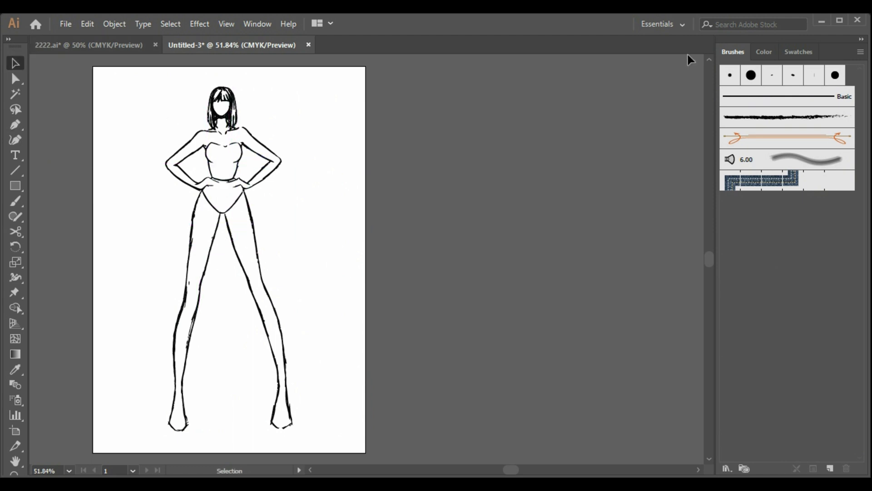
# Step: Place the bow symbol from the Illuminate Ribbons symbol library on the empty canvas beside the artboard, then close the symbol libraries
pyautogui.click(258, 23)
pyautogui.click(363, 411)
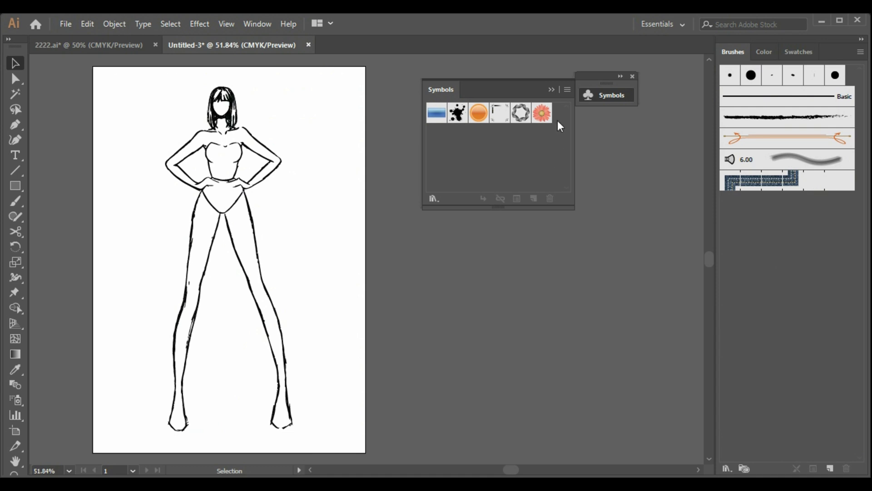
pyautogui.click(434, 198)
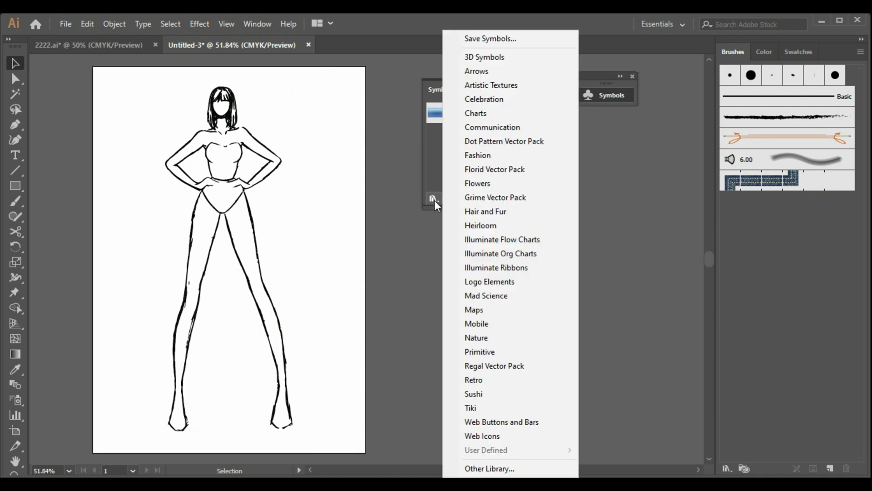
pyautogui.click(495, 267)
pyautogui.moveTo(398, 251); pyautogui.dragTo(554, 383)
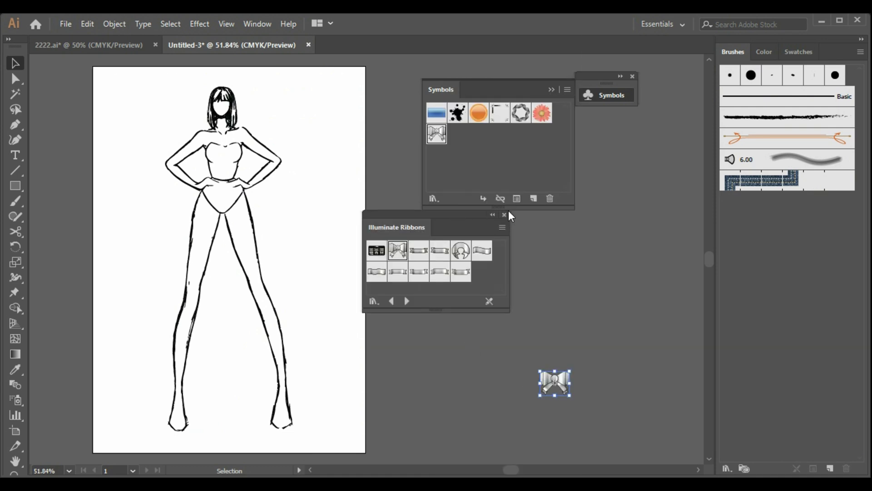
pyautogui.click(504, 215)
pyautogui.click(632, 76)
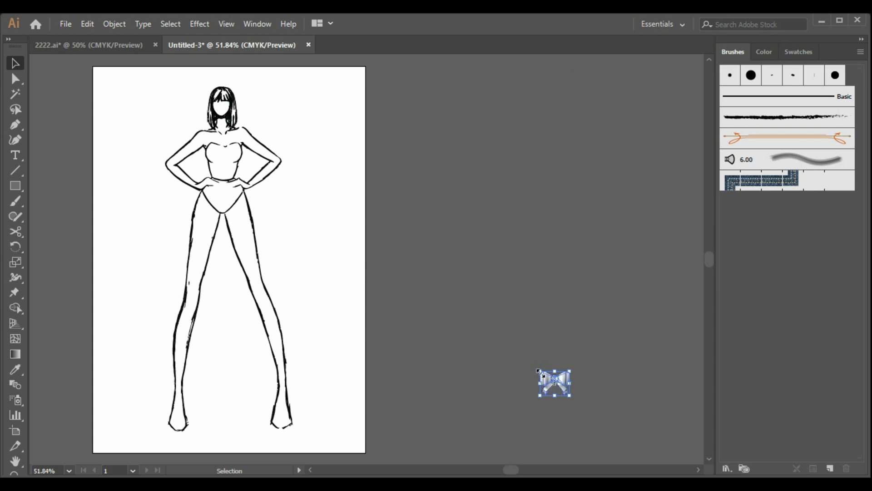
# Step: Enlarge the bow to more than four times its size and separate it into individually selectable parts
pyautogui.rightClick(554, 383)
pyautogui.click(623, 269)
pyautogui.moveTo(539, 371); pyautogui.dragTo(436, 287)
pyautogui.rightClick(535, 355)
pyautogui.click(613, 384)
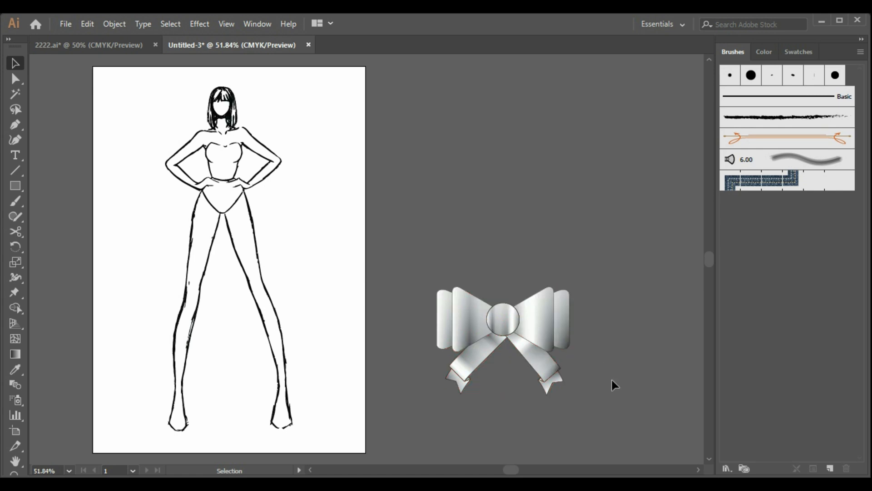
# Step: Delete the bow's two hanging ribbon tails and its round centre knot
pyautogui.click(544, 383)
pyautogui.press('Delete')
pyautogui.click(469, 379)
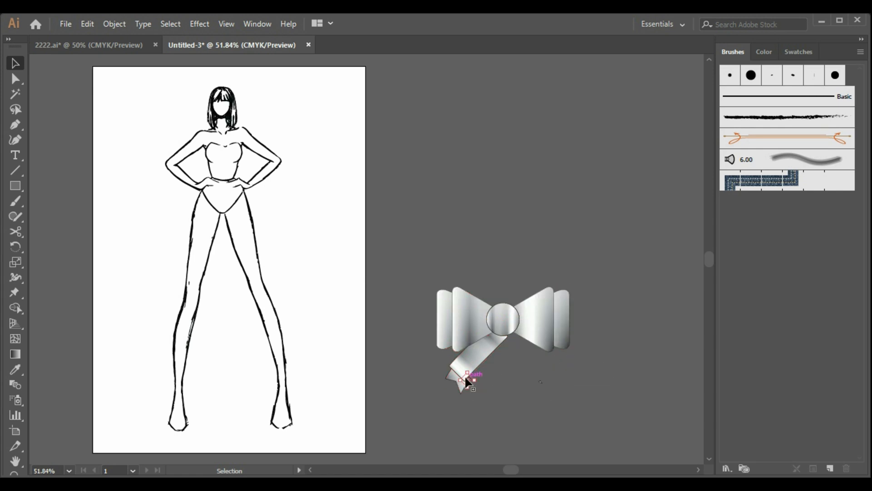
pyautogui.press('Delete')
pyautogui.click(500, 312)
pyautogui.press('Delete')
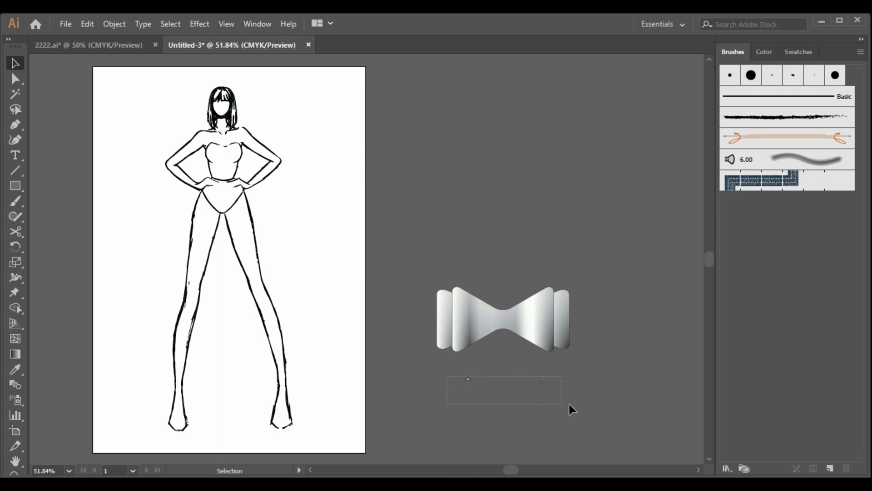
# Step: Copy the remaining silver bow shapes into 2222.ai and place them just beside the artboard
pyautogui.moveTo(424, 277); pyautogui.dragTo(612, 380)
pyautogui.hotkey('ctrl', 'c')
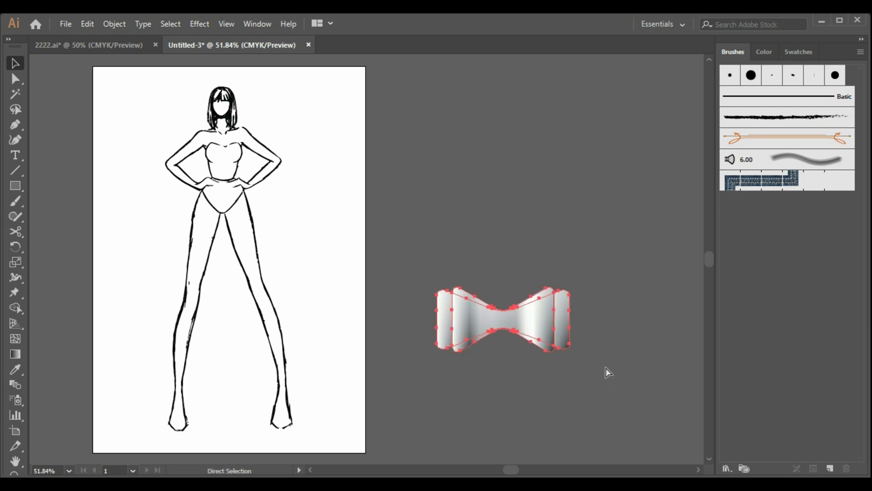
pyautogui.click(104, 45)
pyautogui.click(562, 277)
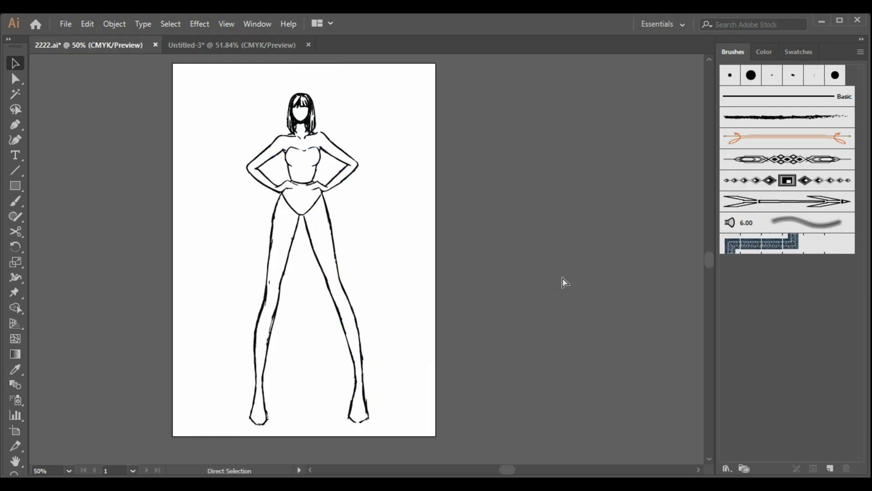
pyautogui.hotkey('ctrl', 'v')
pyautogui.moveTo(381, 263); pyautogui.dragTo(516, 276)
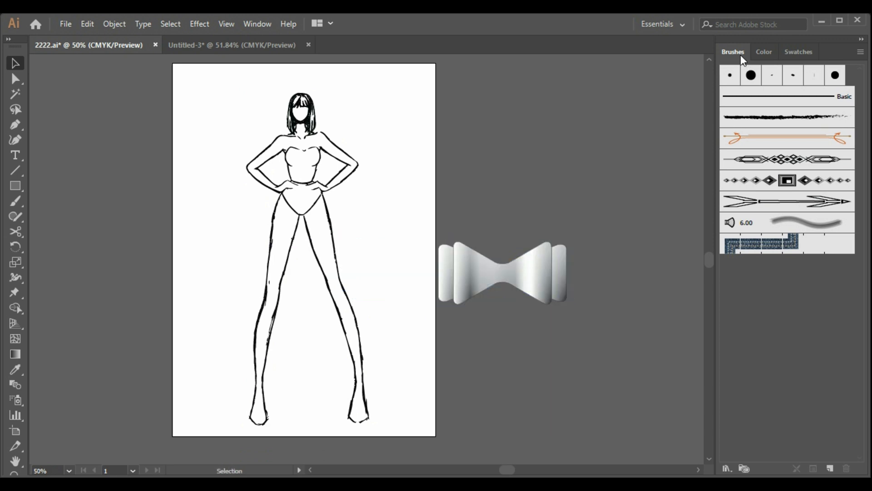
# Step: Fill all the bow shapes with the New Pattern 6 swatch
pyautogui.click(761, 52)
pyautogui.click(801, 51)
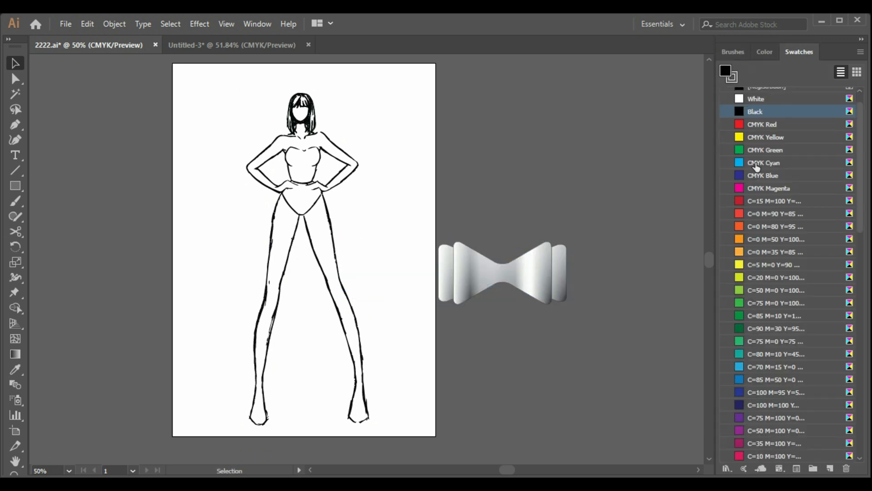
pyautogui.scroll(-10, 786, 407)
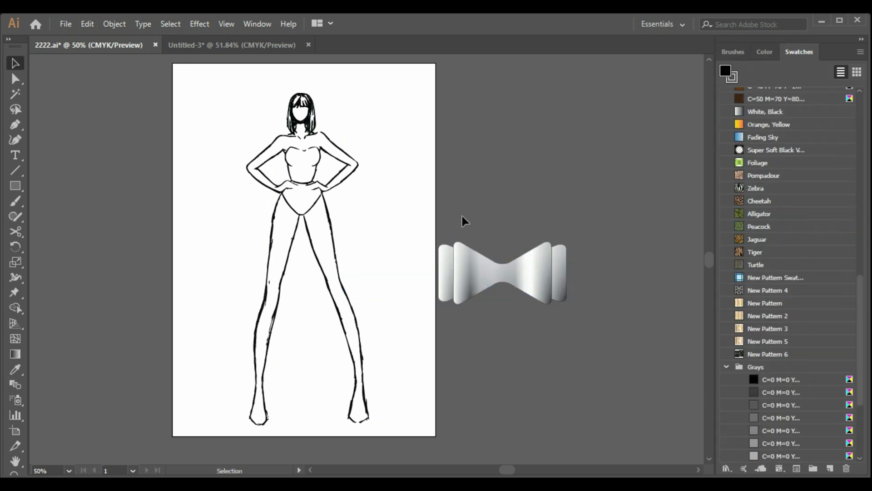
pyautogui.moveTo(463, 220); pyautogui.dragTo(635, 357)
pyautogui.click(778, 355)
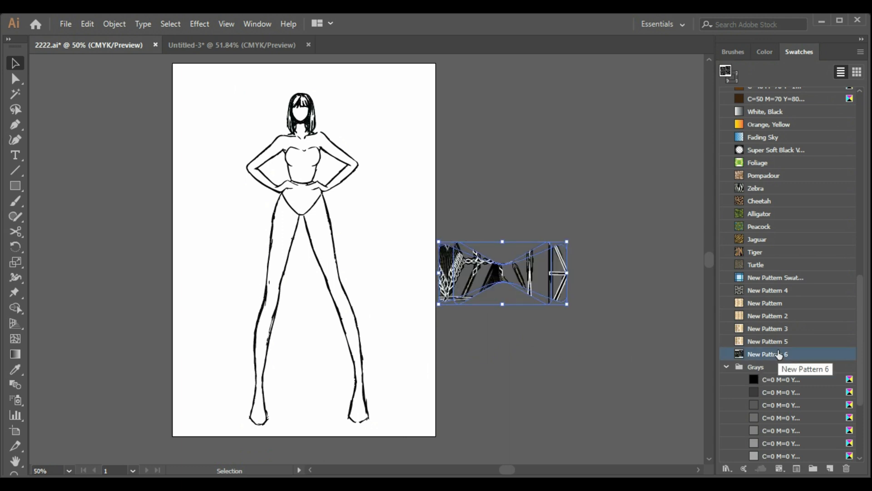
# Step: Try the decorative art brushes on the bow's outlines and apply the Text Divider 18 brush
pyautogui.click(730, 55)
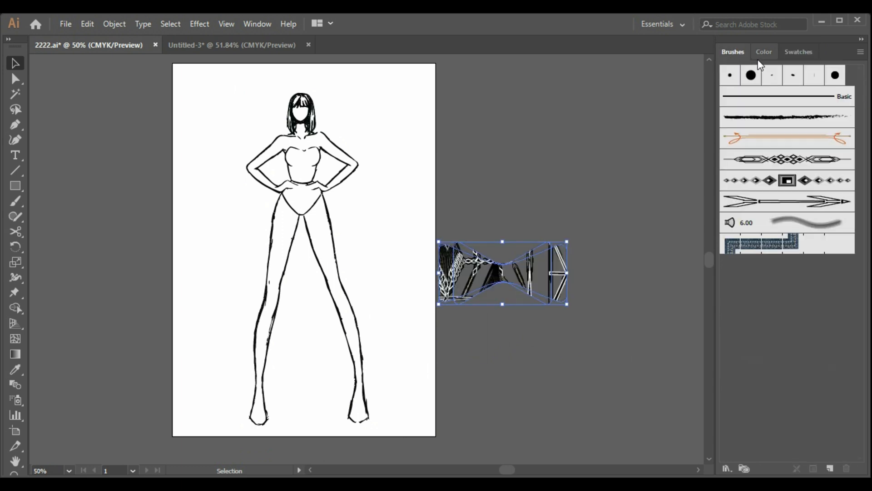
pyautogui.click(765, 51)
pyautogui.press('x')
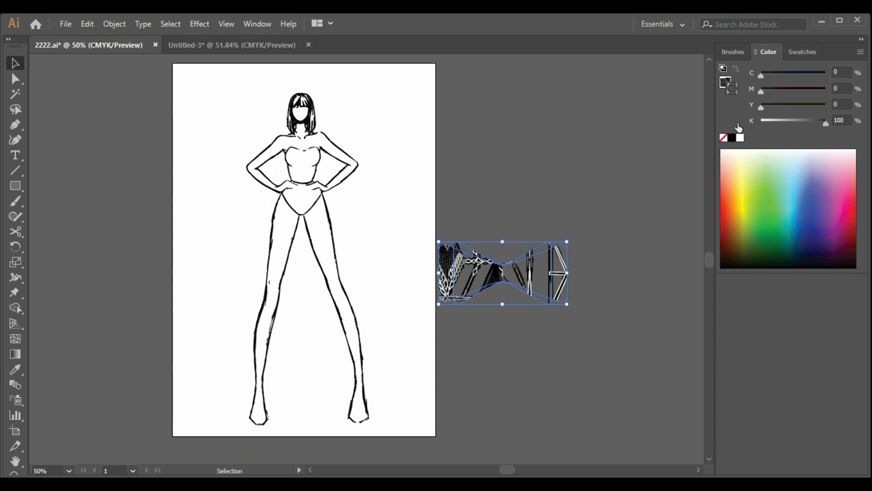
pyautogui.click(732, 52)
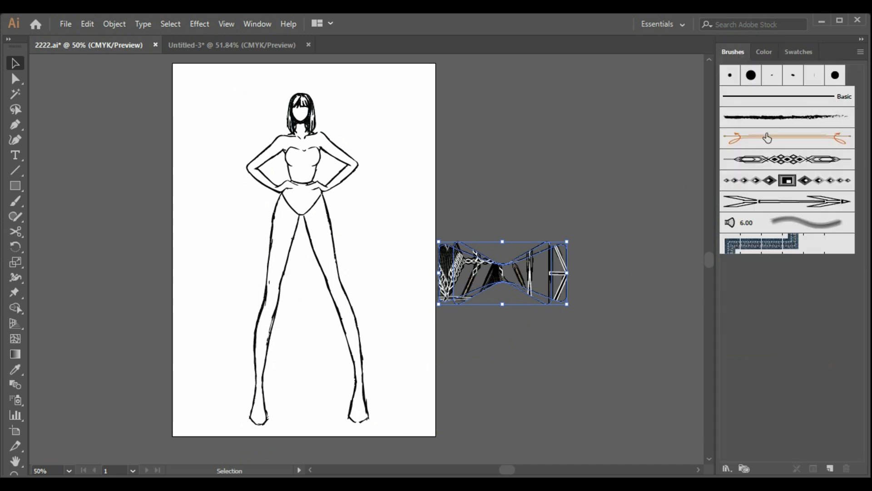
pyautogui.click(786, 183)
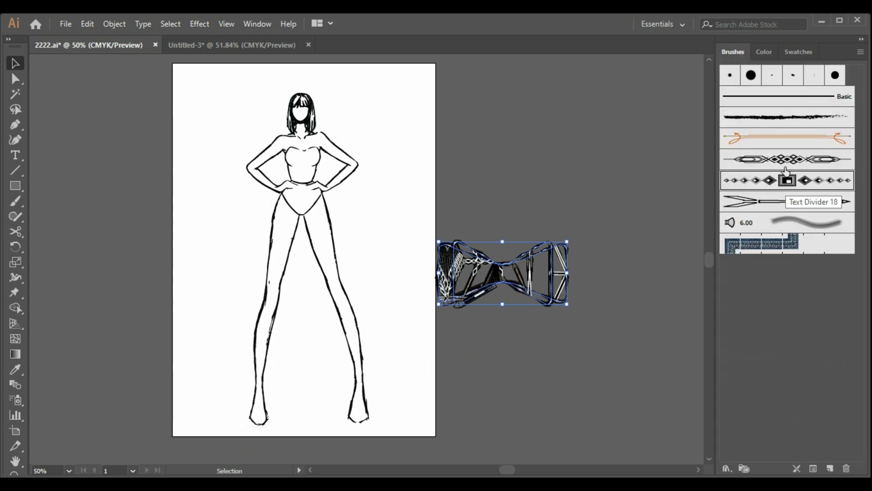
pyautogui.click(785, 162)
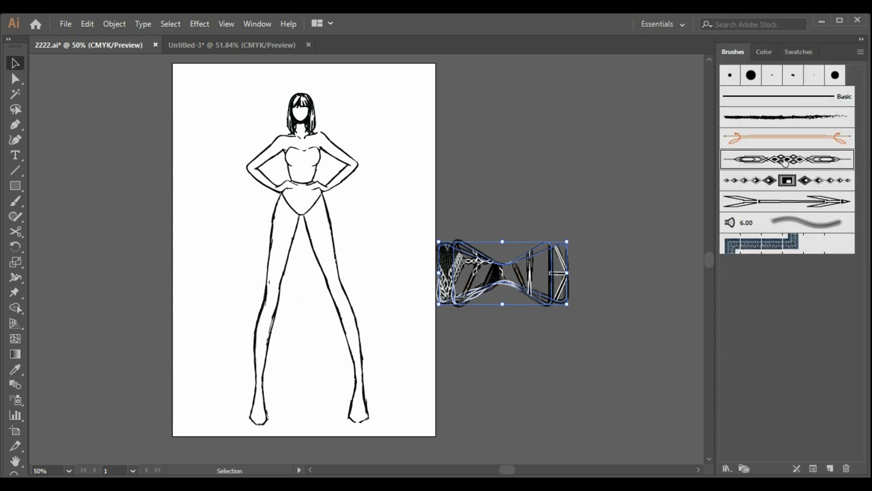
pyautogui.click(670, 254)
pyautogui.moveTo(599, 348); pyautogui.dragTo(439, 219)
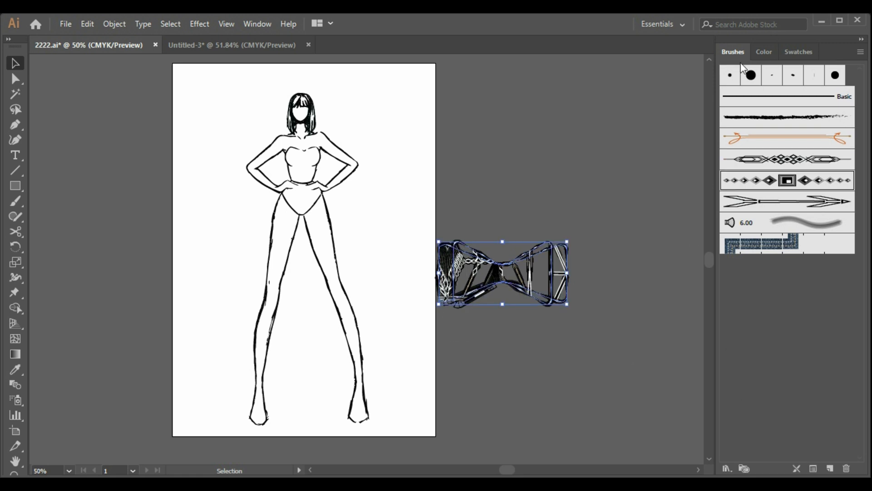
# Step: Set the fill of the brushed bow shapes to black
pyautogui.click(766, 52)
pyautogui.click(732, 138)
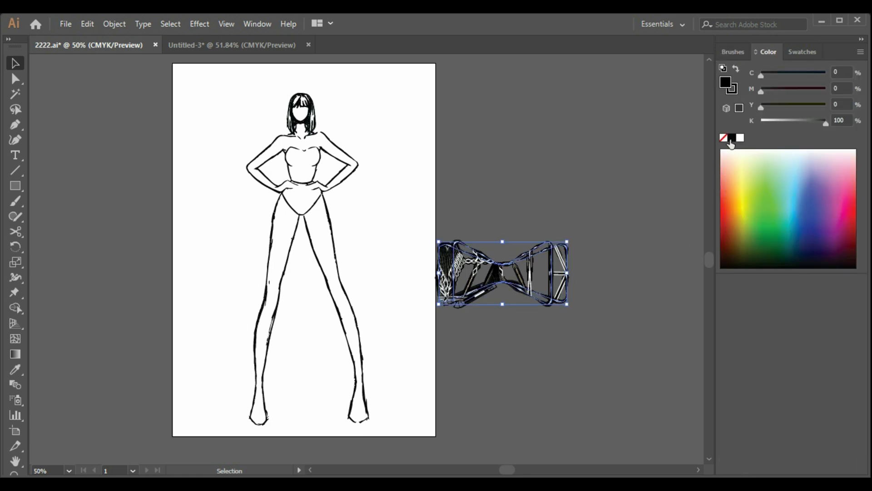
pyautogui.click(553, 302)
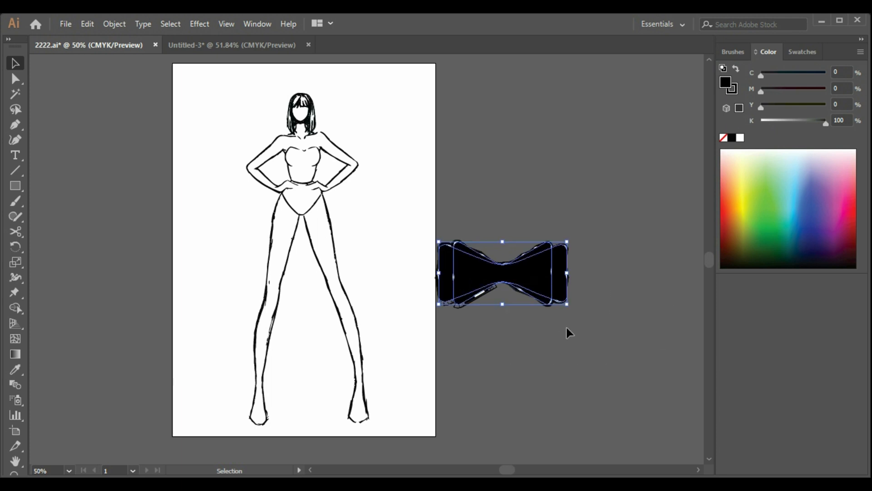
# Step: Copy the black bow into the Untitled-3 document and position it beside the artboard, above the silver bow
pyautogui.hotkey('ctrl', 'c')
pyautogui.click(291, 45)
pyautogui.hotkey('ctrl', 'v')
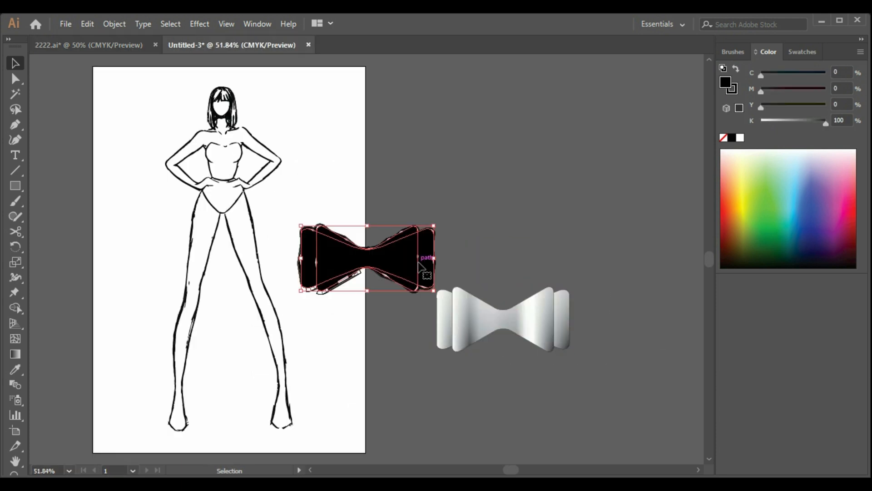
pyautogui.moveTo(419, 265); pyautogui.dragTo(525, 133)
pyautogui.click(613, 274)
# Step: Delete all the shapes of the silver bow beside the artboard in Untitled-3
pyautogui.click(541, 328)
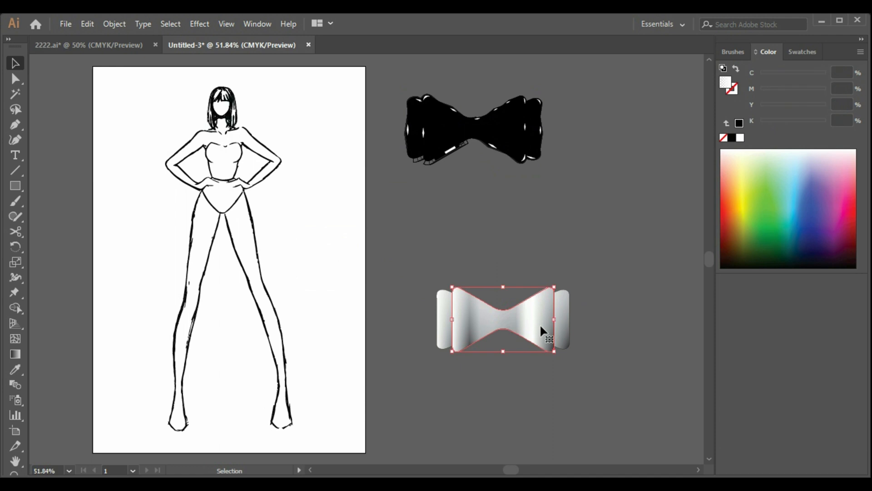
pyautogui.moveTo(540, 326); pyautogui.dragTo(534, 331)
pyautogui.press('Delete')
pyautogui.moveTo(614, 380); pyautogui.dragTo(455, 310)
pyautogui.press('Delete')
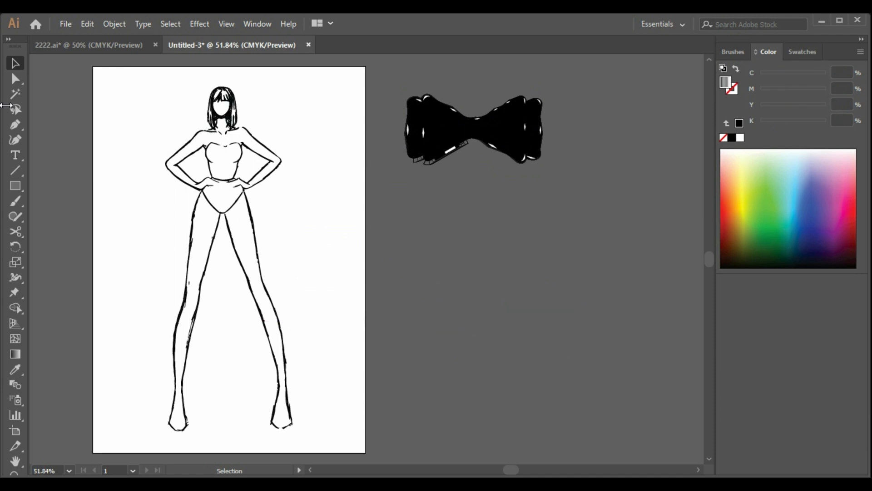
# Step: Trace one side of a dress with the Pen tool, from below the bust over waist and hip down the outer leg to the ankle
pyautogui.click(14, 125)
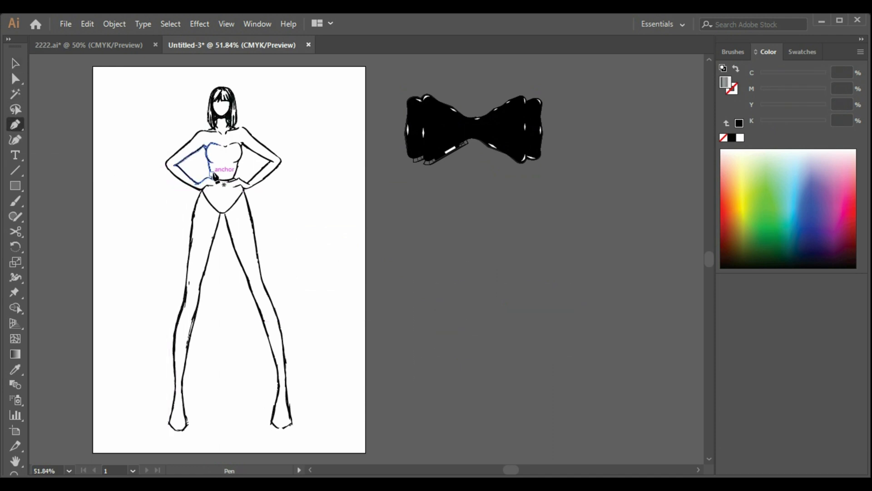
pyautogui.click(208, 162)
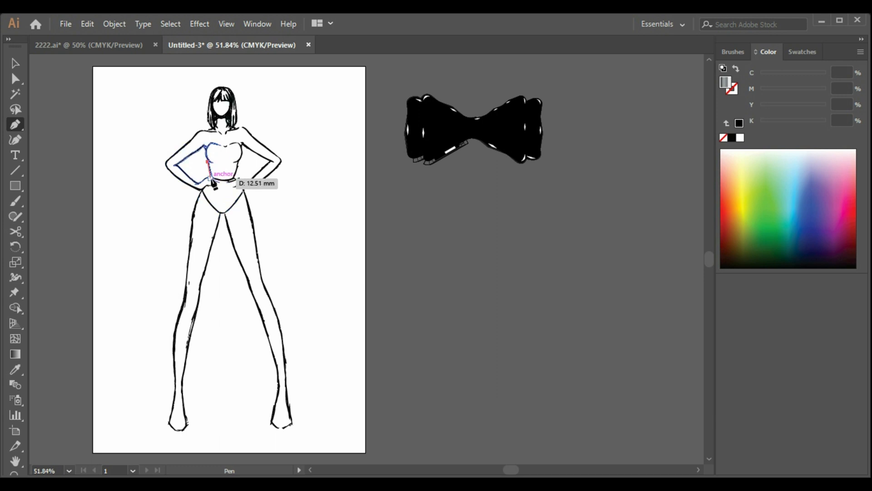
pyautogui.click(214, 178)
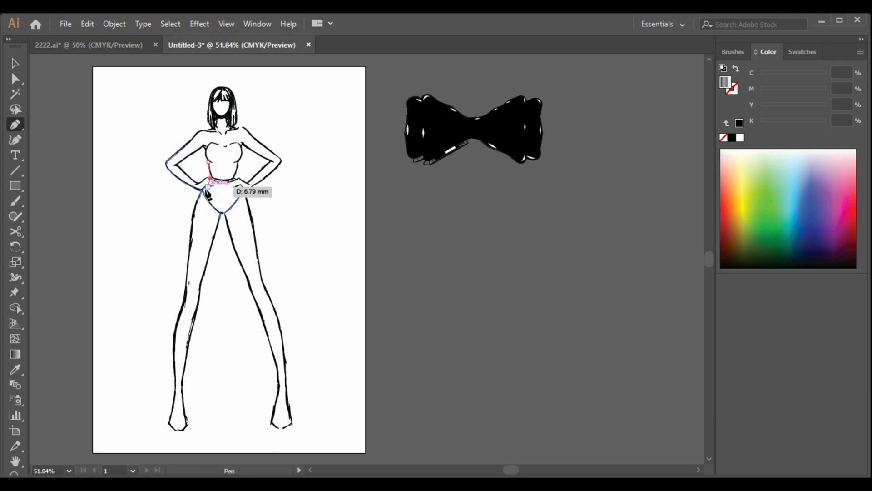
pyautogui.moveTo(196, 206); pyautogui.dragTo(192, 220)
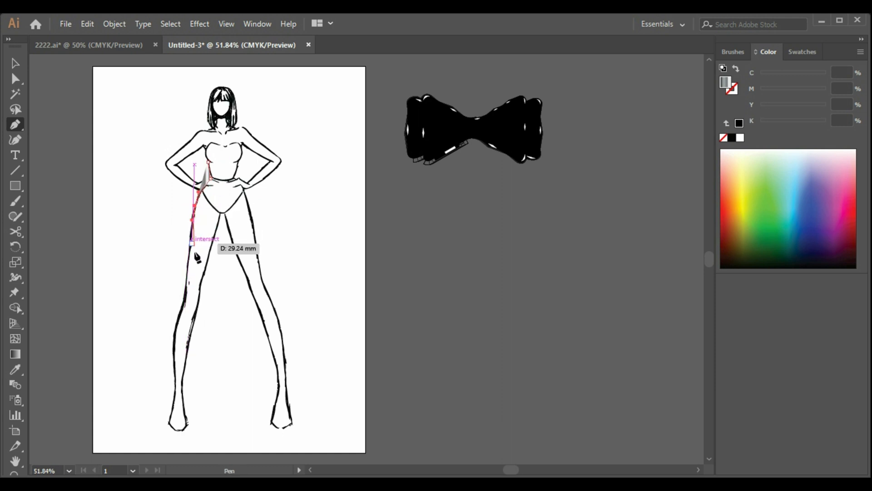
pyautogui.click(186, 290)
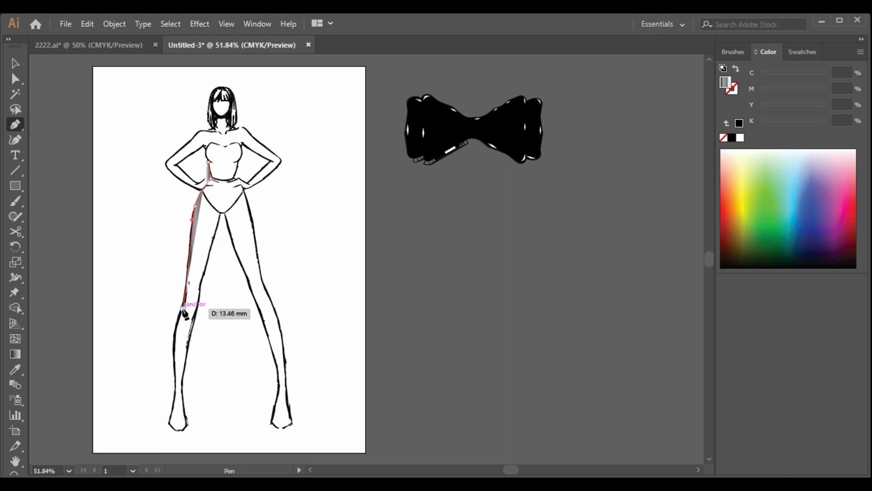
pyautogui.click(183, 308)
pyautogui.click(175, 334)
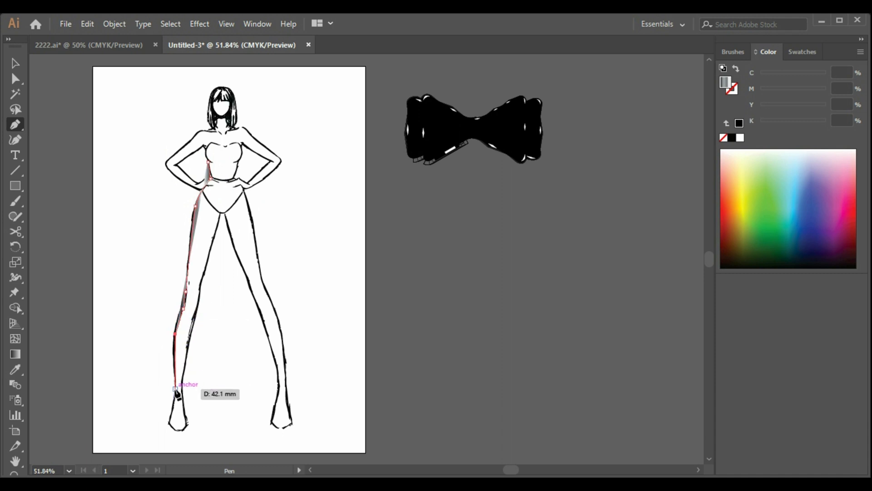
pyautogui.hotkey('ctrl', 'z')
pyautogui.click(175, 326)
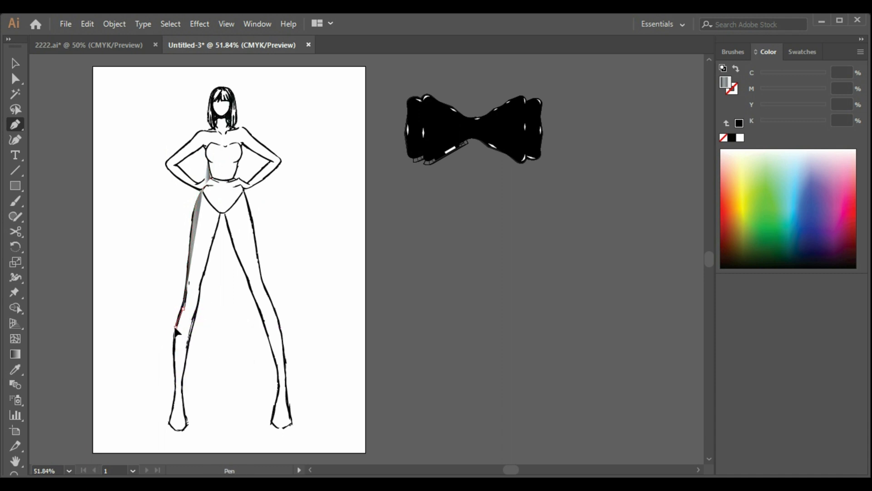
pyautogui.click(172, 352)
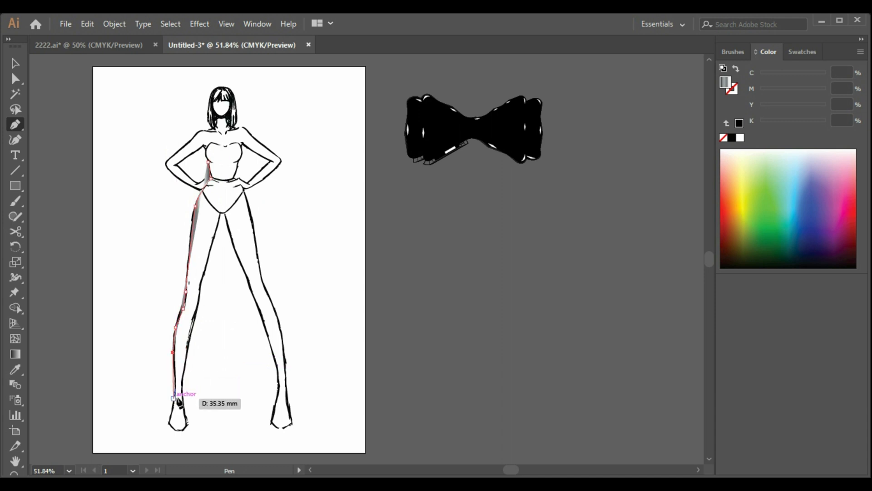
pyautogui.click(174, 388)
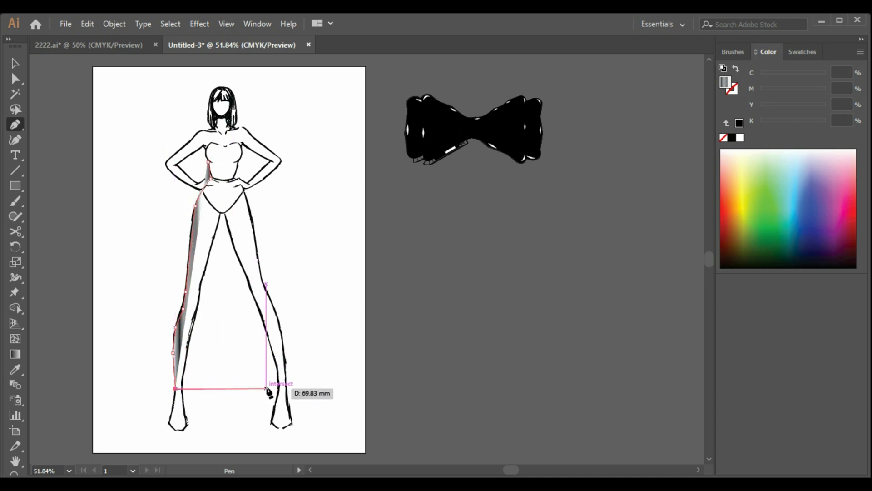
# Step: Complete the dress shape with a straight hem at the ankles and the opposite side traced up the leg, hip and waist to the bust
pyautogui.click(285, 388)
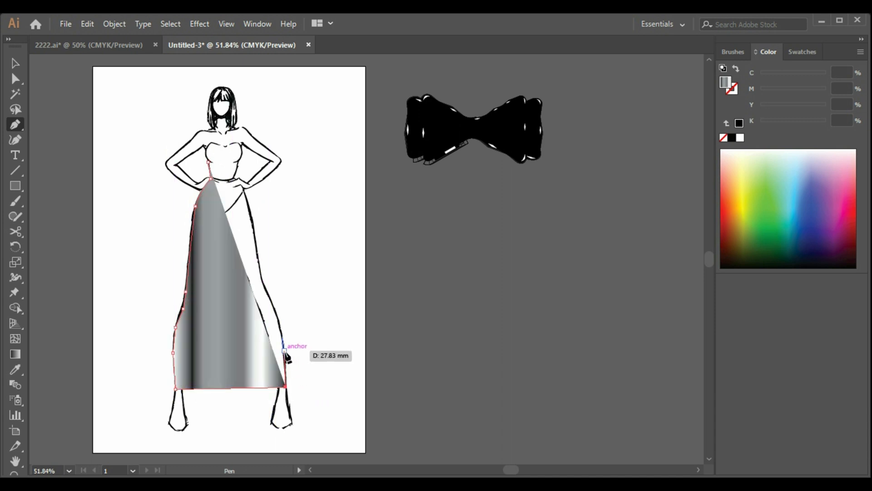
pyautogui.click(285, 348)
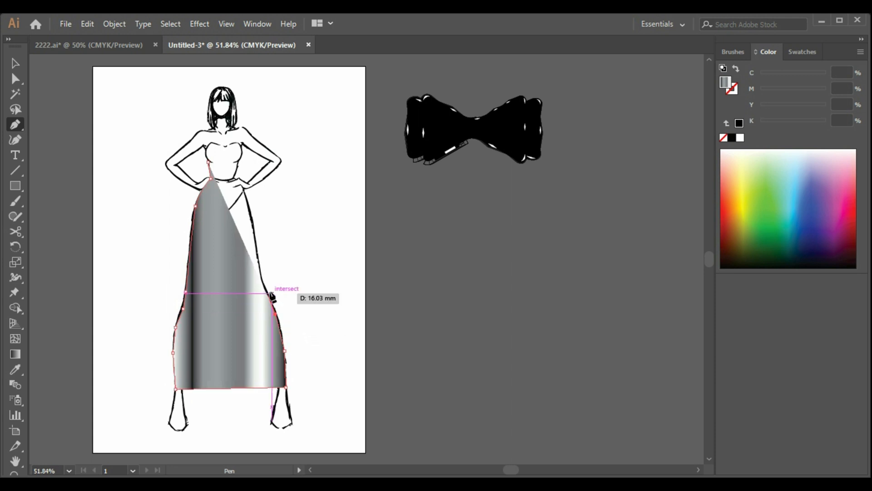
pyautogui.click(281, 331)
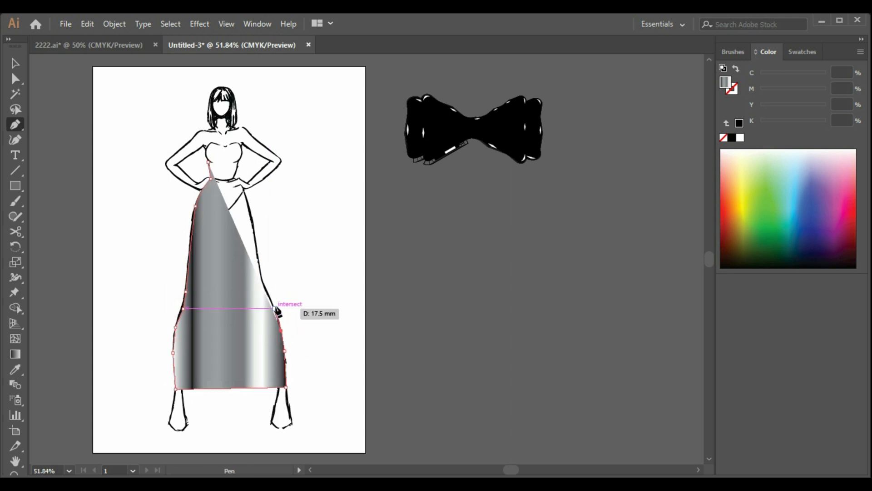
pyautogui.click(274, 307)
pyautogui.click(264, 283)
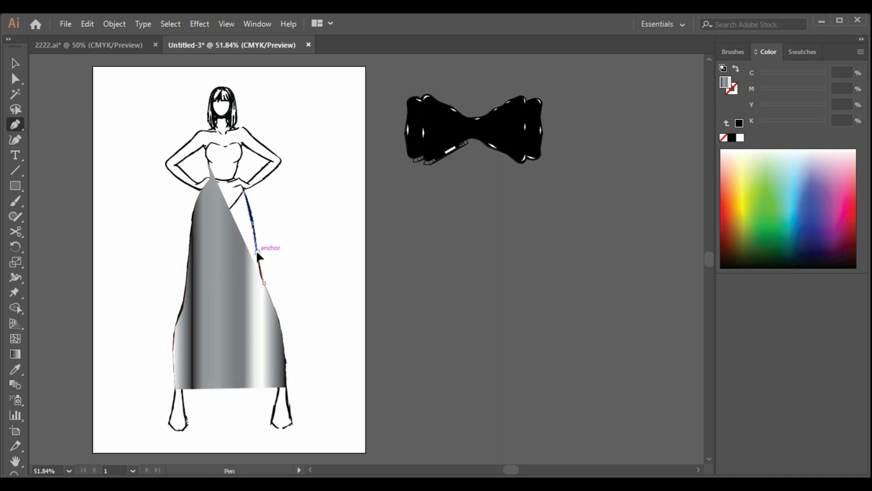
pyautogui.moveTo(257, 252); pyautogui.dragTo(259, 265)
pyautogui.click(245, 195)
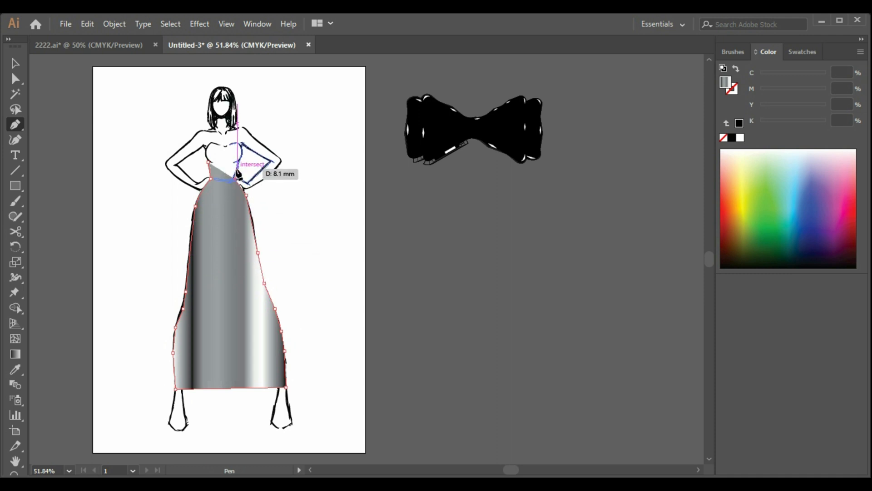
pyautogui.click(234, 163)
pyautogui.moveTo(232, 169); pyautogui.dragTo(233, 172)
pyautogui.click(13, 64)
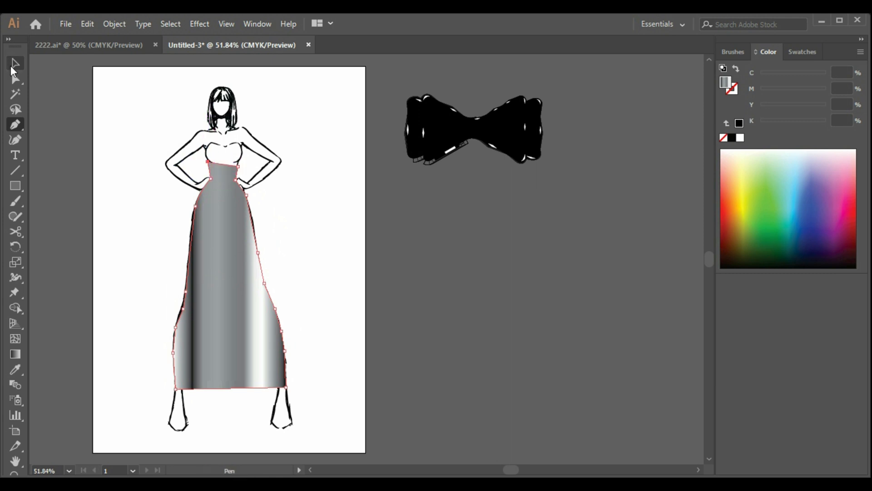
# Step: Place the artwork of the New Pattern 6 swatch on the canvas of the 2222.ai document
pyautogui.click(77, 45)
pyautogui.click(788, 51)
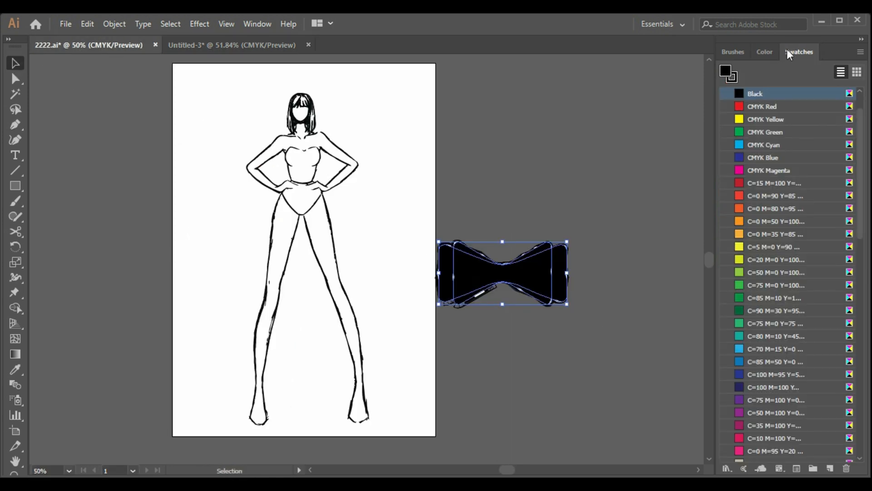
pyautogui.scroll(-10, 774, 372)
pyautogui.scroll(-6, 768, 401)
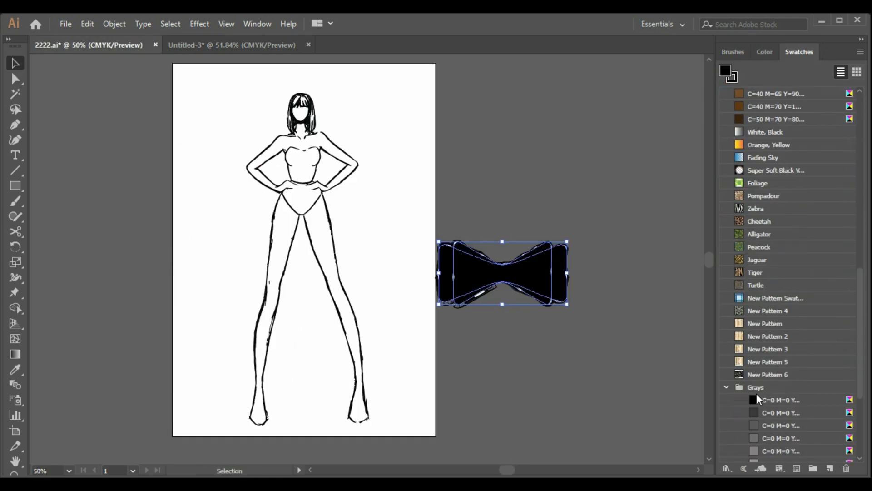
pyautogui.moveTo(769, 378); pyautogui.dragTo(670, 415)
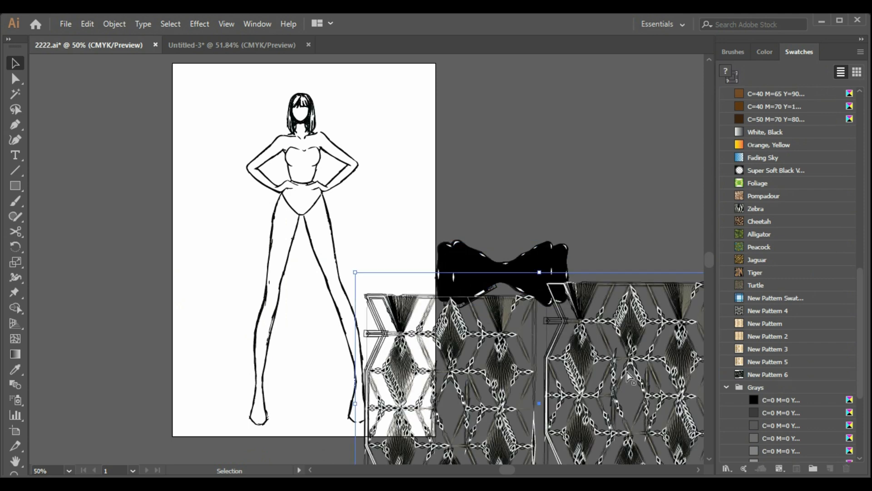
# Step: Paste the pattern artwork into Untitled-3 beside the figure and try sampling it onto the dress with the Eyedropper
pyautogui.click(285, 45)
pyautogui.hotkey('ctrl', 'v')
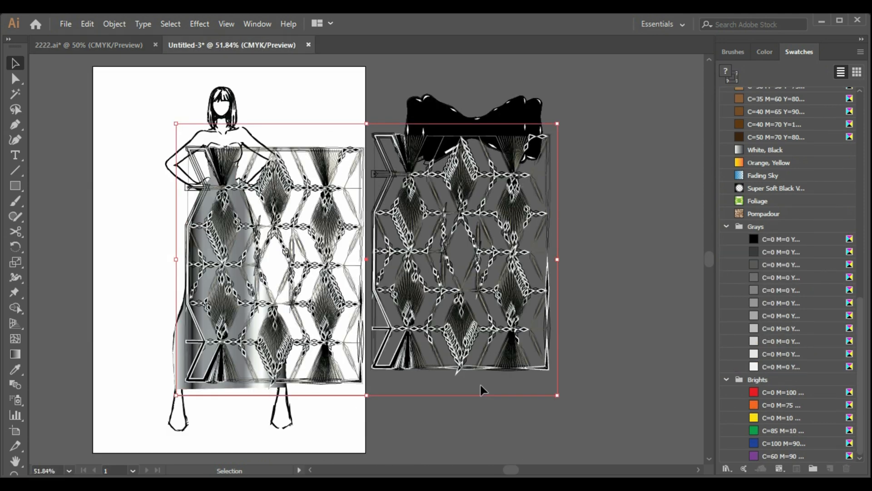
pyautogui.moveTo(468, 338); pyautogui.dragTo(620, 372)
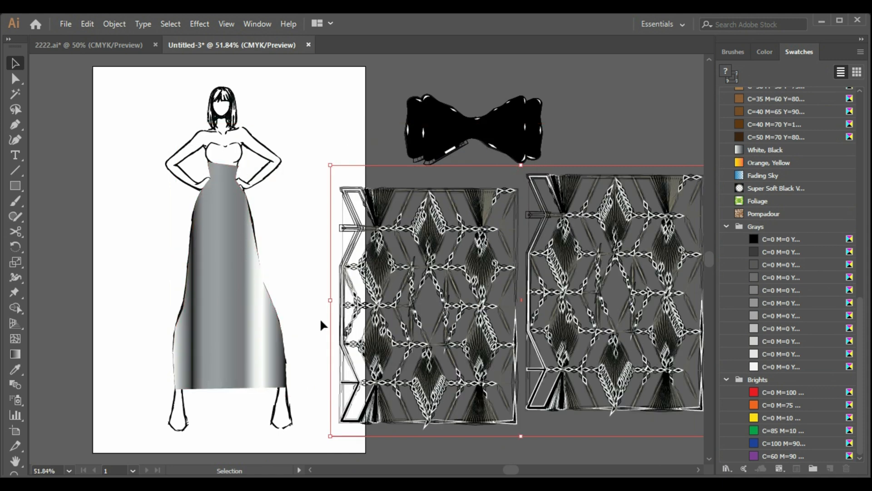
pyautogui.click(15, 369)
pyautogui.click(477, 322)
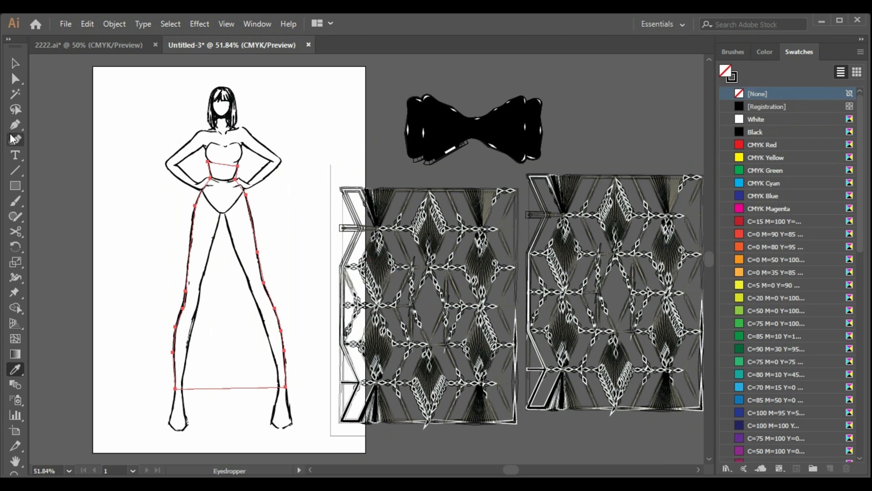
# Step: Draw a closed four-cornered test shape with the Pen tool on the empty area beside the figure's hip
pyautogui.press('p')
pyautogui.click(121, 183)
pyautogui.click(121, 272)
pyautogui.click(150, 249)
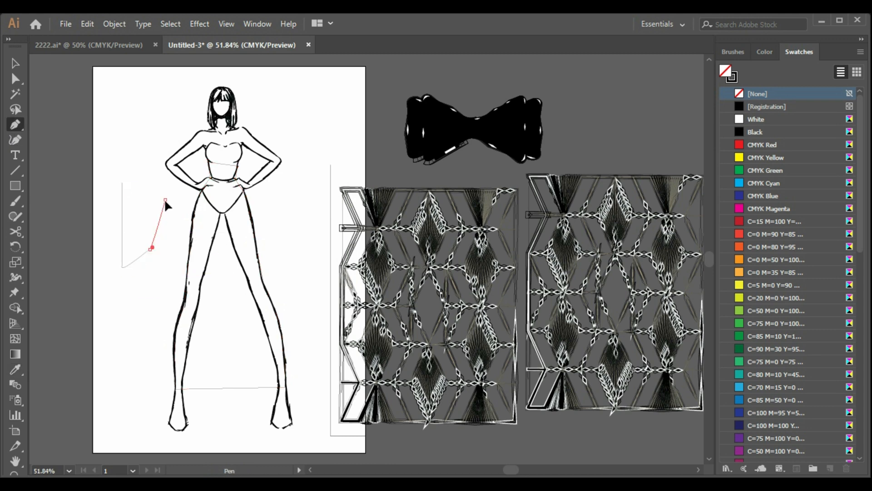
pyautogui.click(165, 200)
pyautogui.click(122, 183)
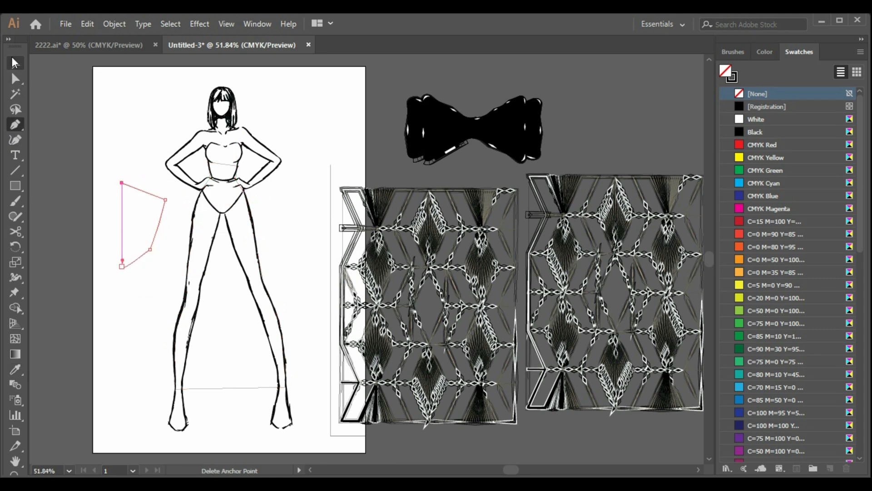
pyautogui.click(14, 64)
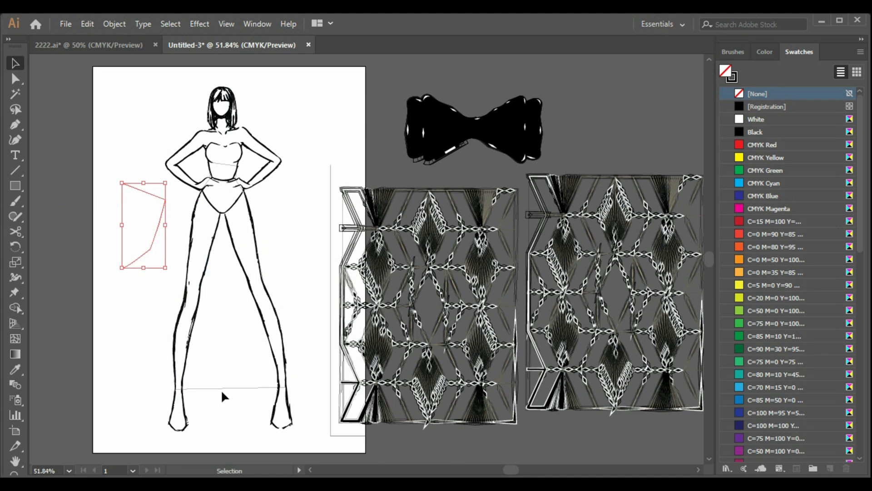
# Step: Copy the unfilled dress outline into the 2222.ai document and position it beside the artboard, away from the pattern artwork
pyautogui.click(220, 387)
pyautogui.click(129, 45)
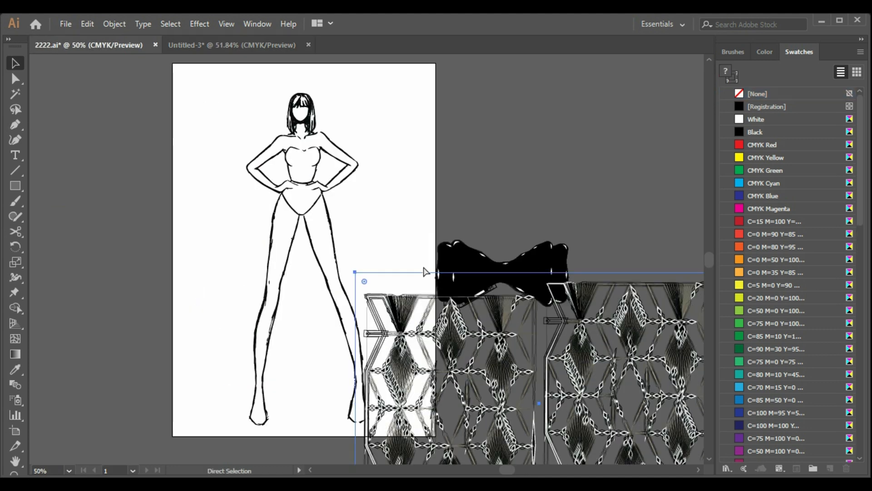
pyautogui.click(396, 278)
pyautogui.moveTo(389, 222); pyautogui.dragTo(152, 261)
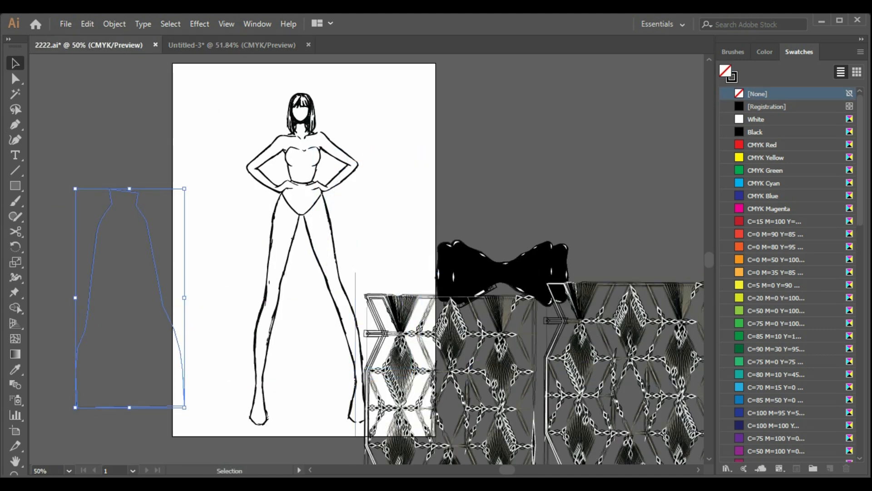
# Step: Fill the dress outline with the New Pattern 6 swatch
pyautogui.click(16, 371)
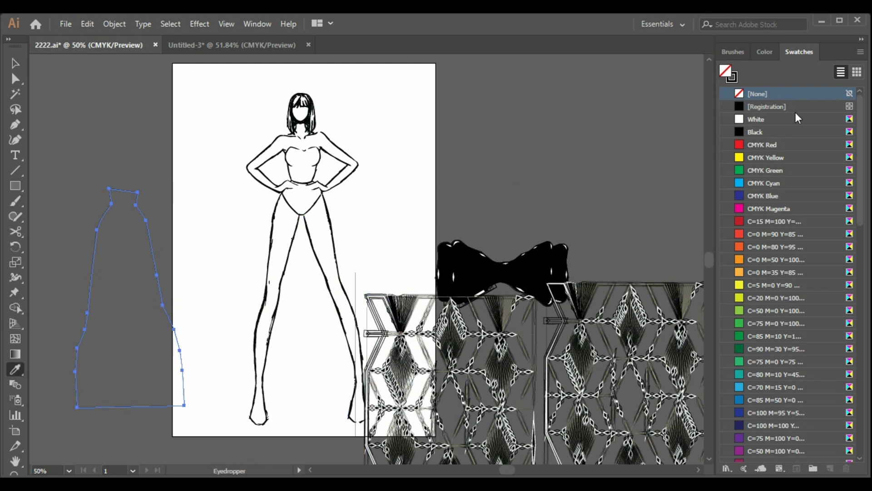
pyautogui.scroll(-5, 818, 204)
pyautogui.scroll(-3, 769, 437)
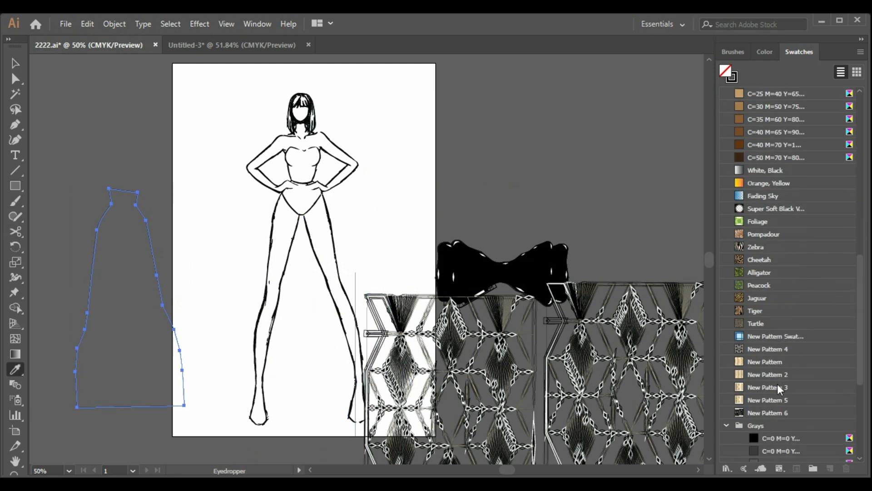
pyautogui.click(772, 413)
pyautogui.press('v')
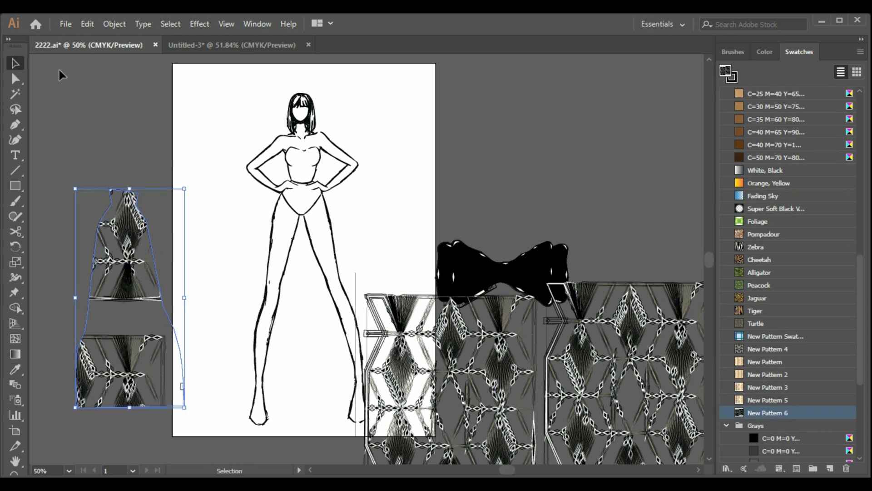
# Step: Copy the patterned dress from 2222.ai into the Untitled-3 document
pyautogui.hotkey('ctrl', 'Tab')
pyautogui.click(74, 45)
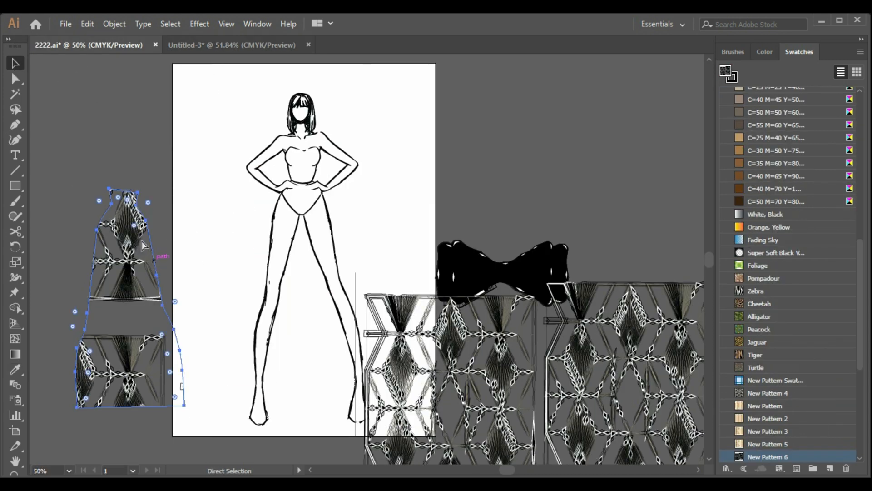
pyautogui.click(231, 44)
pyautogui.hotkey('ctrl', 'v')
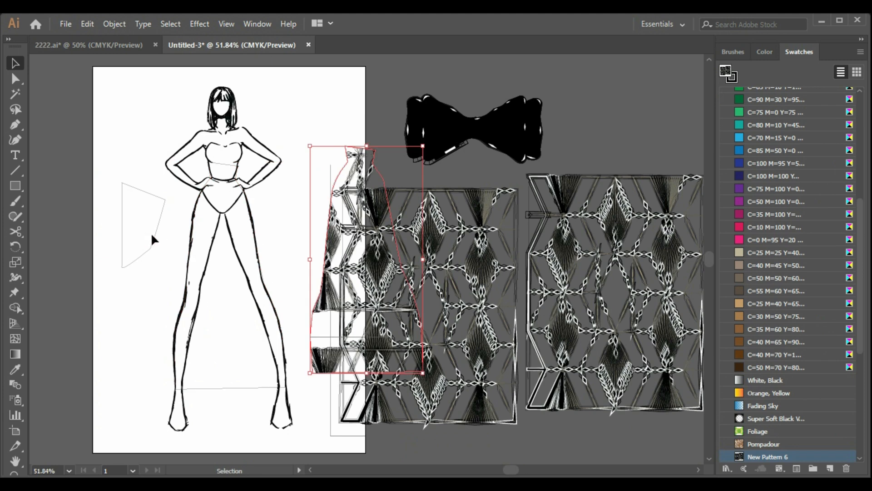
# Step: Delete the loose pattern artwork and leftover unfilled outlines, and position the patterned dress over the figure
pyautogui.click(504, 315)
pyautogui.press('Delete')
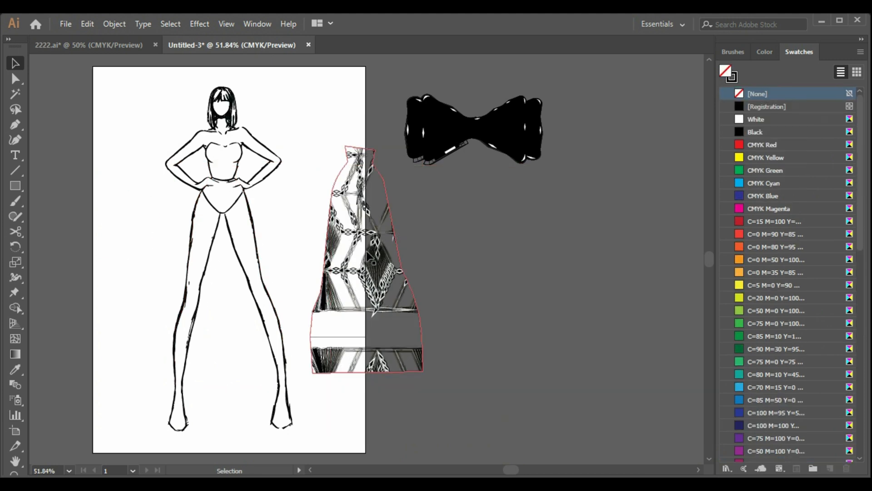
pyautogui.moveTo(367, 256); pyautogui.dragTo(228, 268)
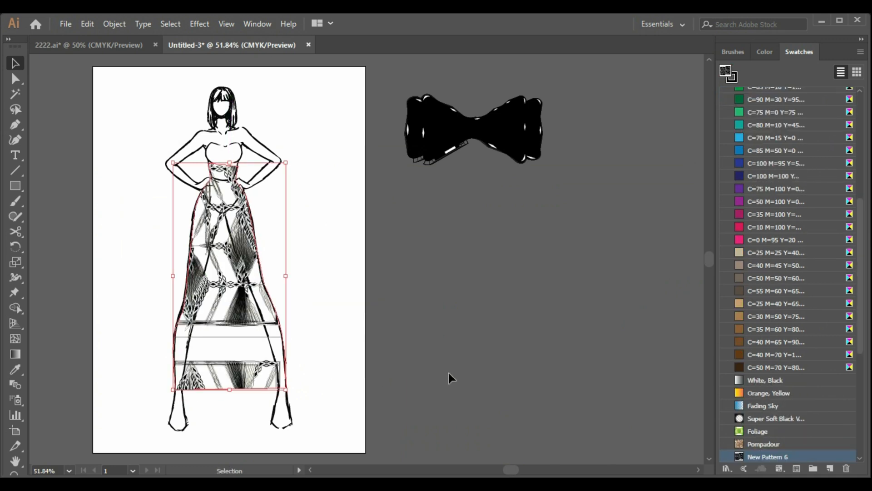
# Step: Set the stroke weight of the patterned dress outline to 2 pt
pyautogui.click(765, 52)
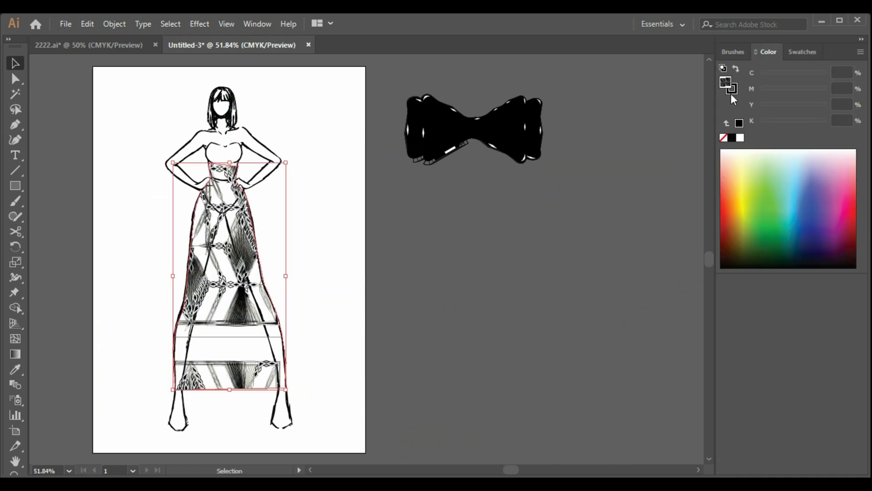
pyautogui.click(732, 93)
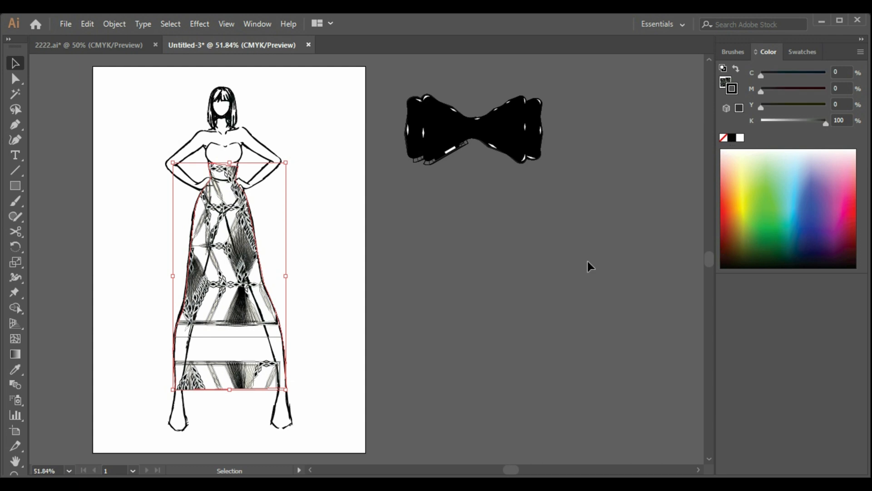
pyautogui.click(253, 25)
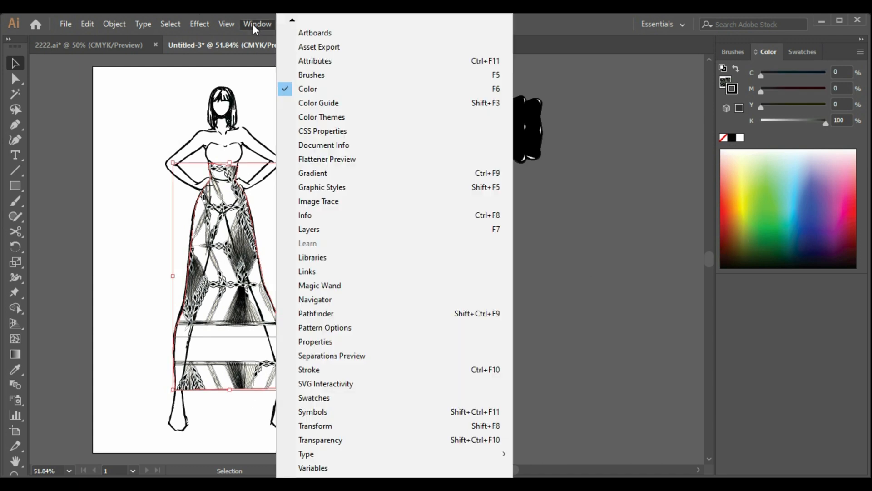
pyautogui.click(357, 356)
pyautogui.click(286, 20)
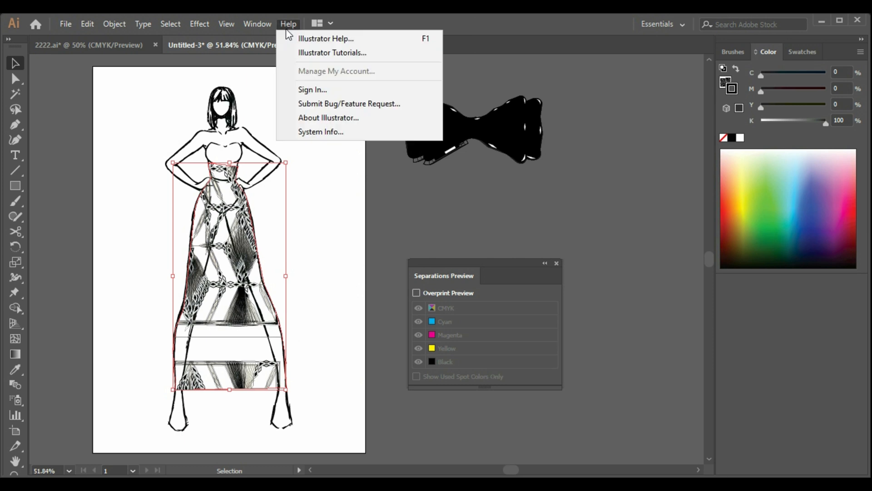
pyautogui.click(268, 116)
pyautogui.click(261, 25)
pyautogui.click(378, 370)
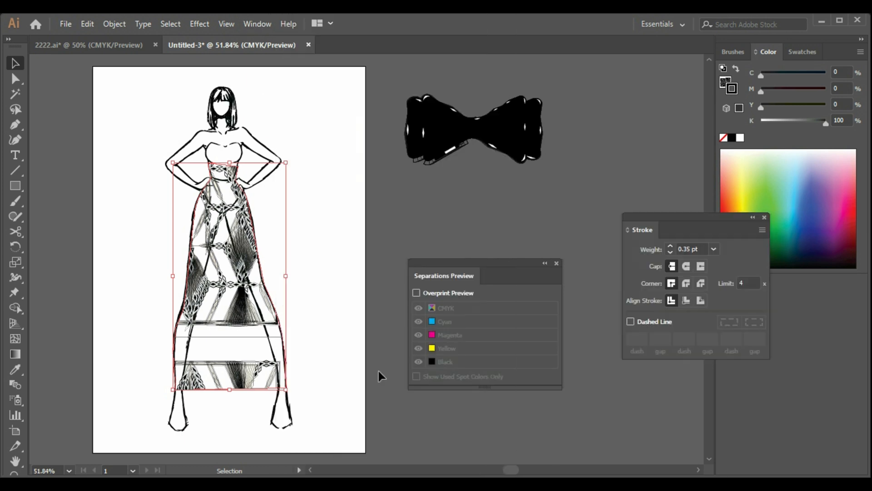
pyautogui.click(556, 263)
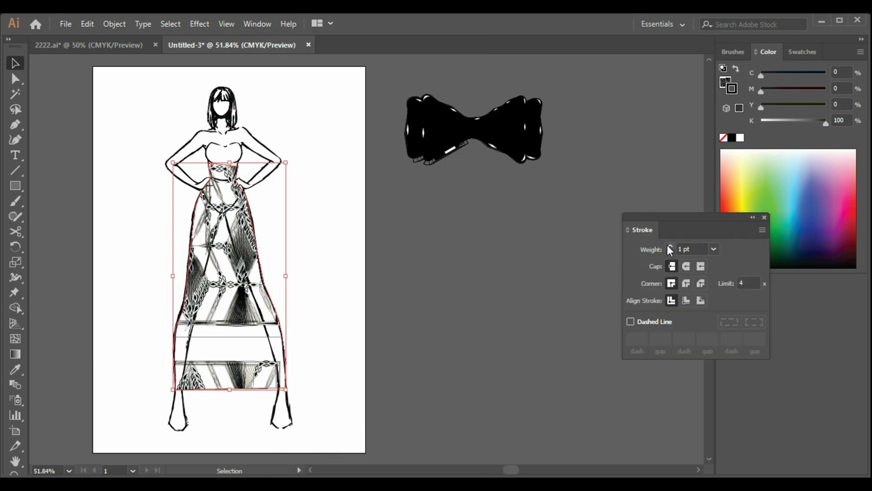
pyautogui.click(565, 296)
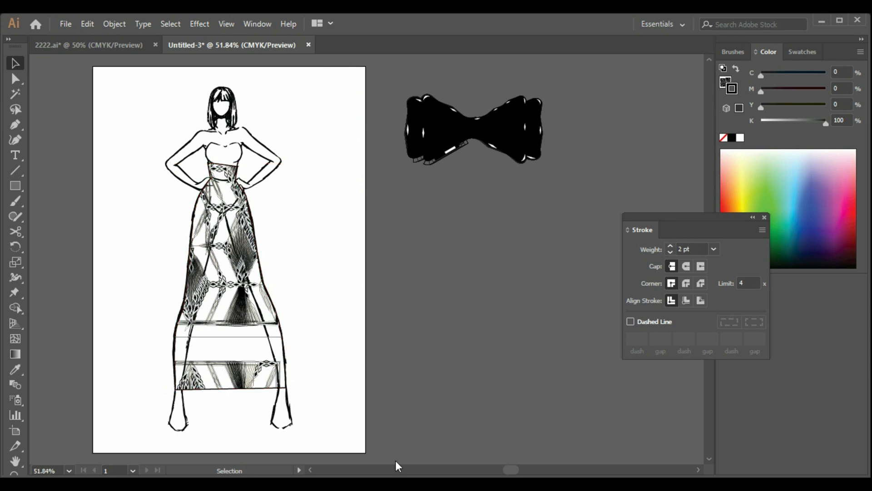
# Step: Try the diamond-motif pattern brush on the dress outline, and undo it
pyautogui.click(249, 364)
pyautogui.click(732, 52)
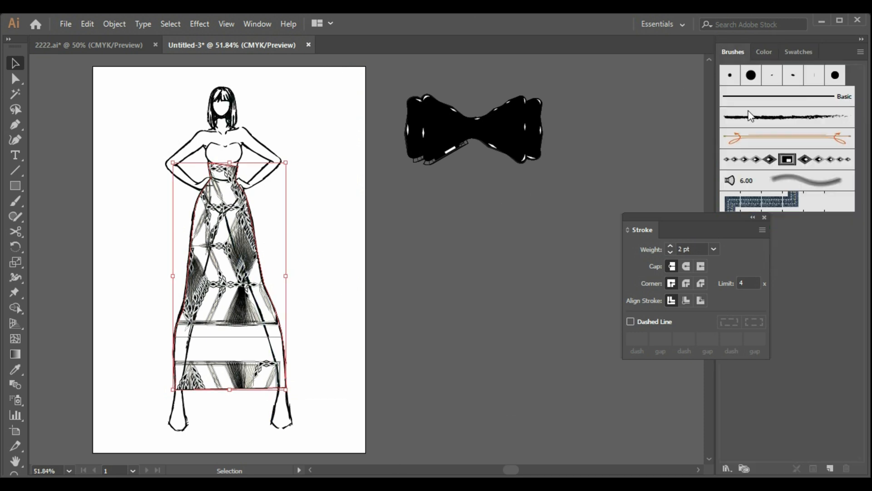
pyautogui.click(766, 162)
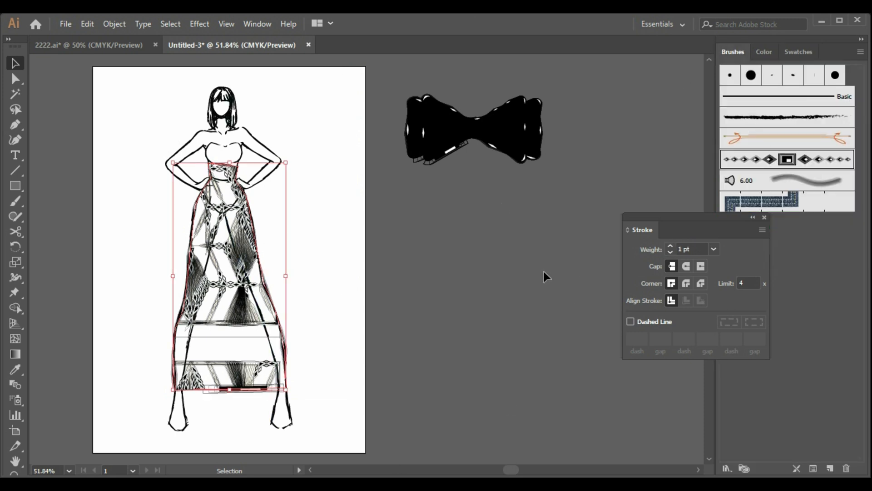
pyautogui.hotkey('ctrl', 'z')
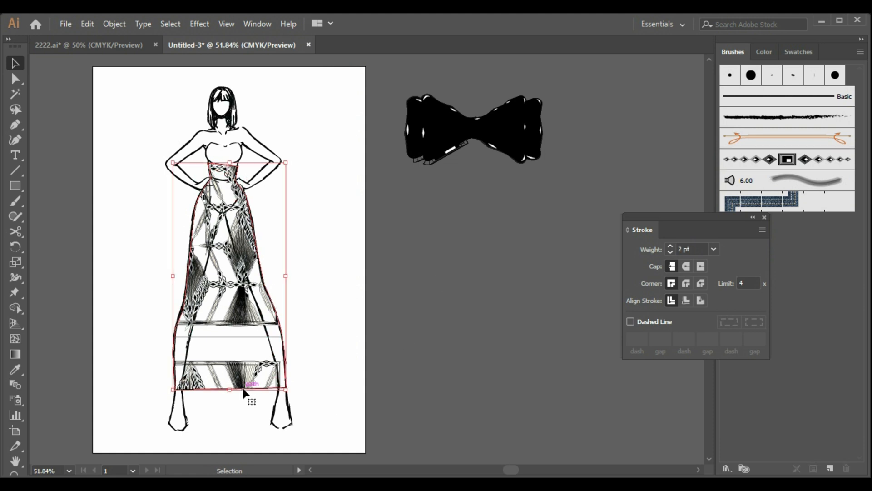
# Step: Try a vertically shortened copy of the patterned dress beside the figure, and delete the copy
pyautogui.press('a')
pyautogui.hotkey('ctrl', 'c')
pyautogui.hotkey('ctrl', 'v')
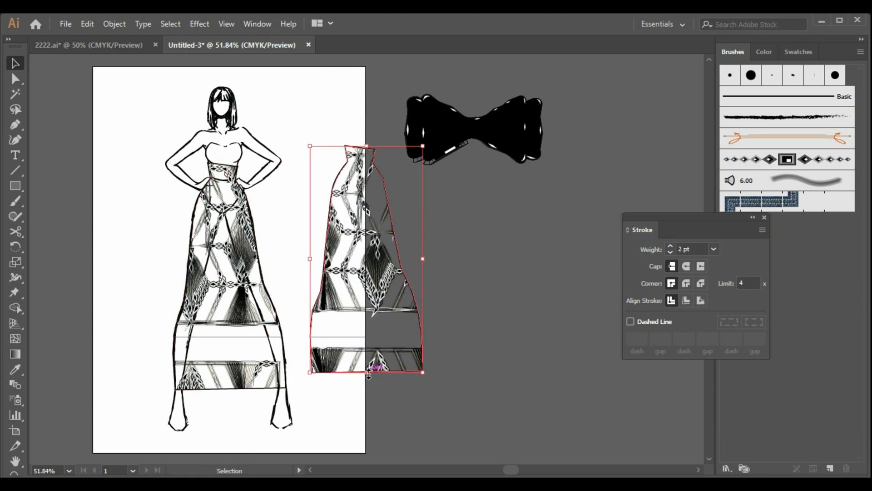
pyautogui.moveTo(368, 373); pyautogui.dragTo(367, 311)
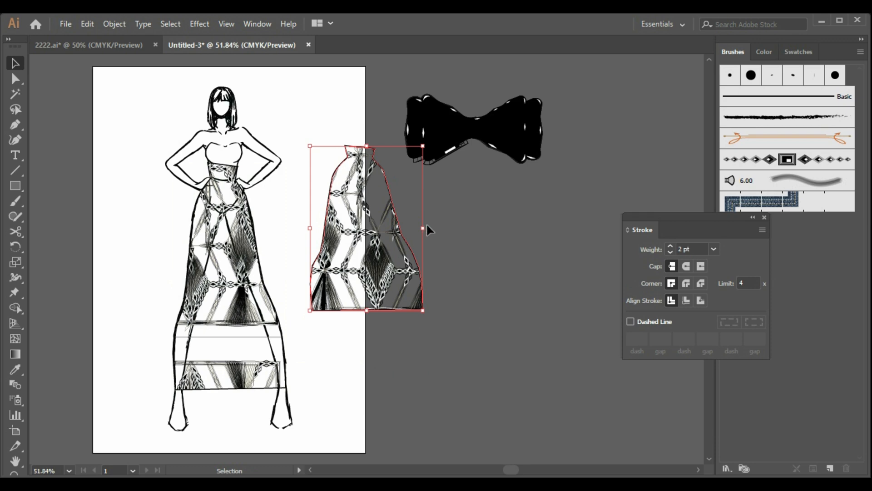
pyautogui.press('Delete')
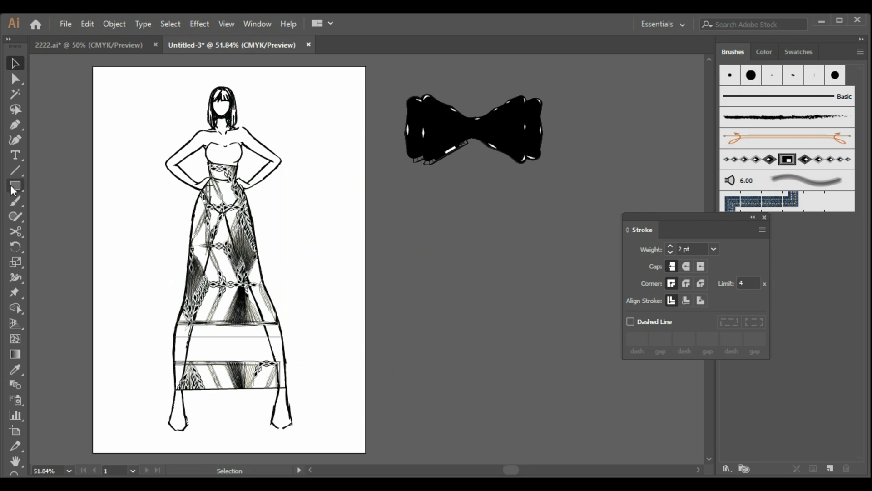
# Step: Draw a closed skirt panel with the Pen tool, curving outward from the waist on the dress's left side to a hem about 35 mm wide
pyautogui.click(211, 178)
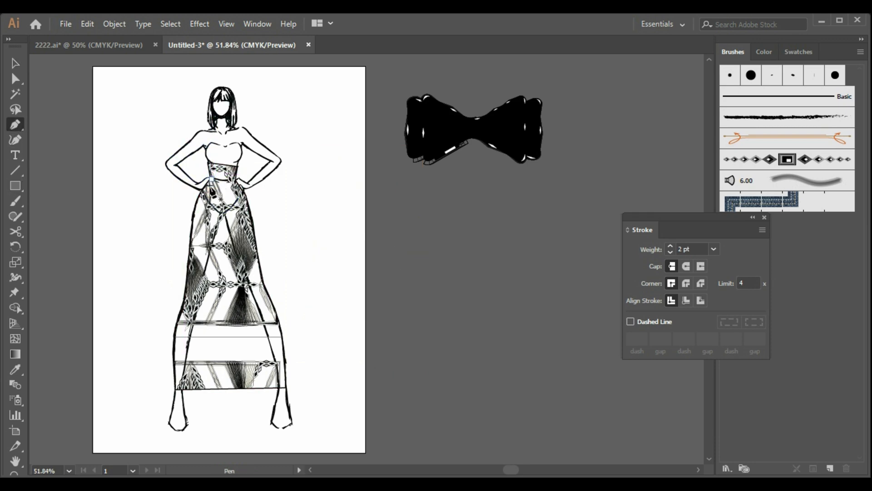
pyautogui.click(200, 361)
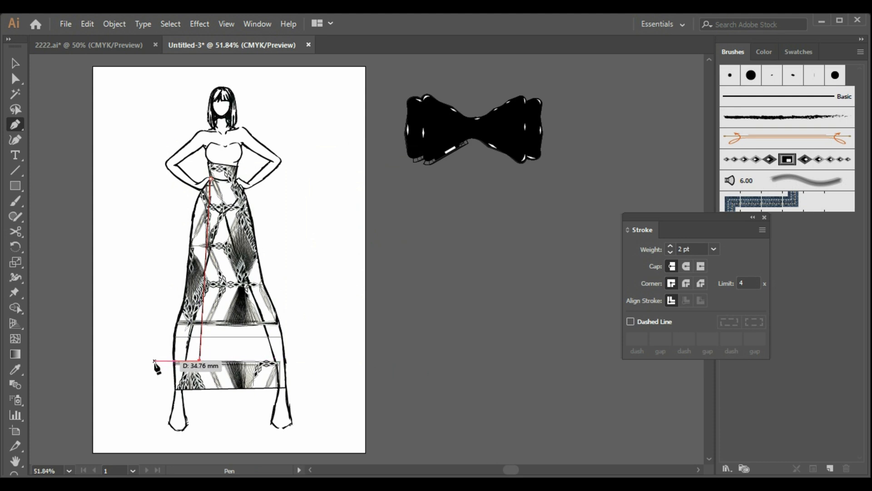
pyautogui.click(155, 361)
pyautogui.moveTo(211, 179); pyautogui.dragTo(245, 161)
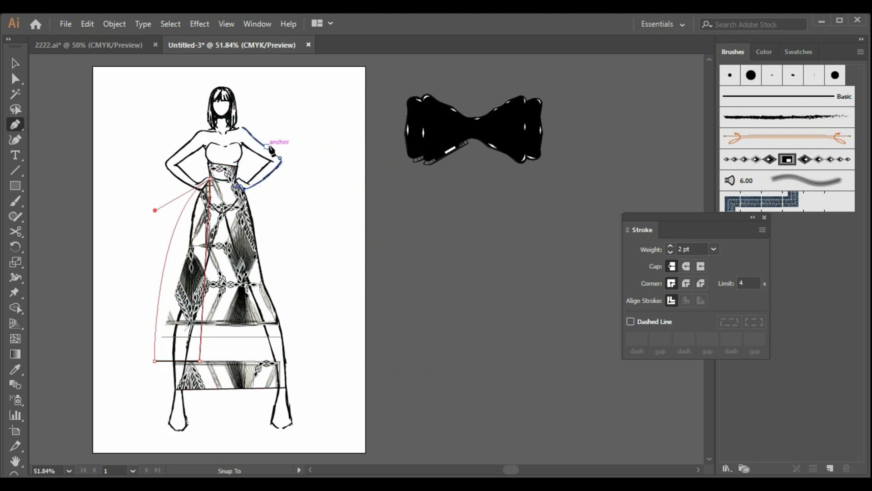
# Step: Duplicate the curved skirt panel and reflect the copy horizontally
pyautogui.click(14, 63)
pyautogui.moveTo(222, 404); pyautogui.dragTo(182, 301)
pyautogui.hotkey('ctrl', 'v')
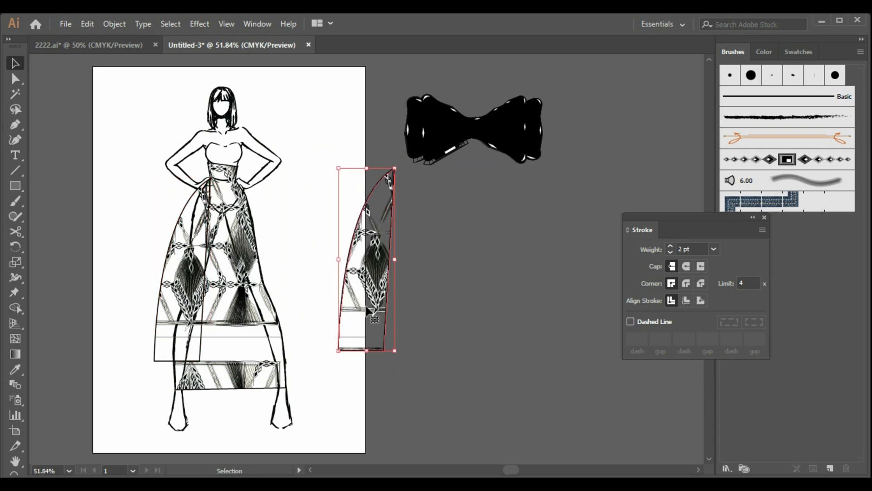
pyautogui.rightClick(370, 311)
pyautogui.moveTo(463, 240)
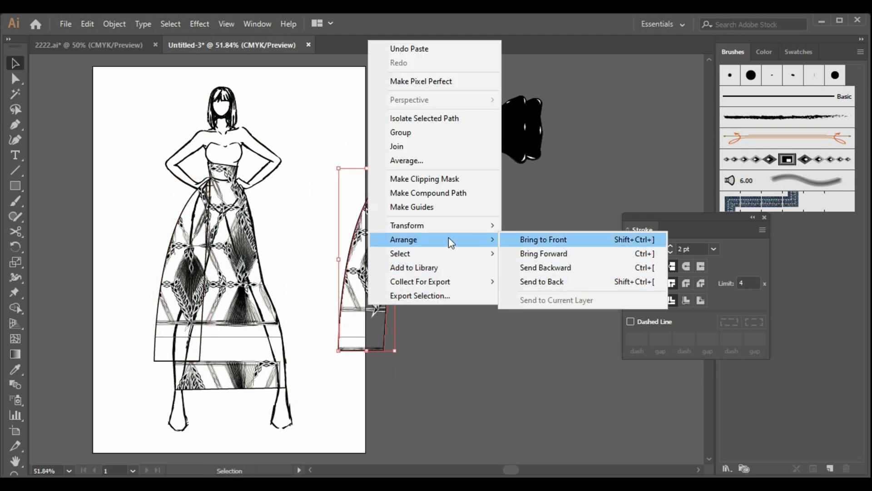
pyautogui.moveTo(454, 225)
pyautogui.click(560, 269)
pyautogui.click(740, 397)
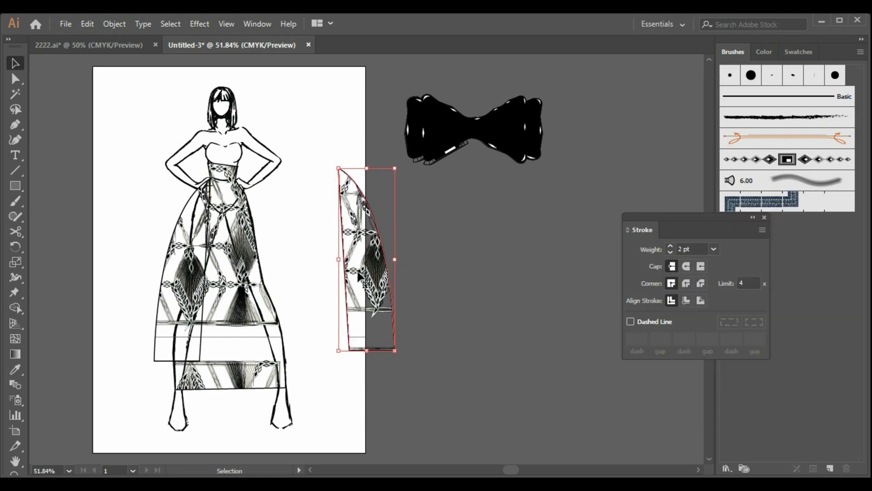
# Step: Position the mirrored panel on the right side of the skirt, aligned with the waist and opposite panel
pyautogui.moveTo(359, 278); pyautogui.dragTo(260, 286)
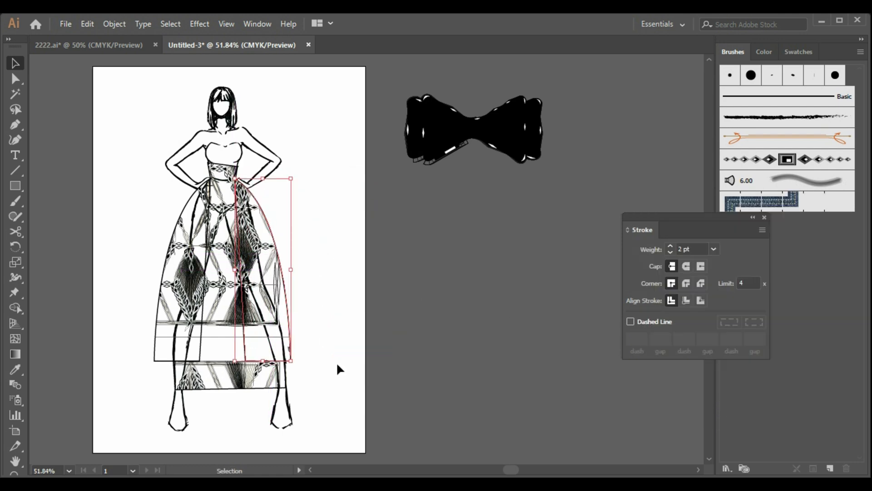
pyautogui.click(330, 332)
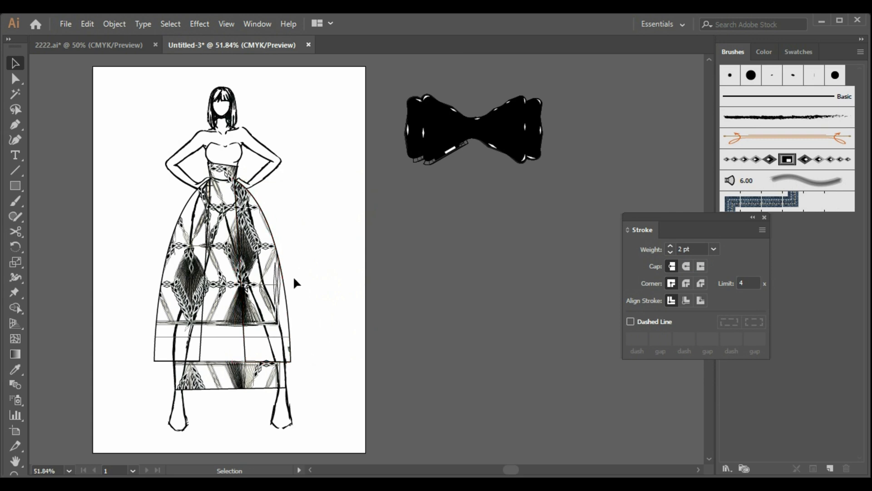
pyautogui.click(277, 249)
pyautogui.press('Right')
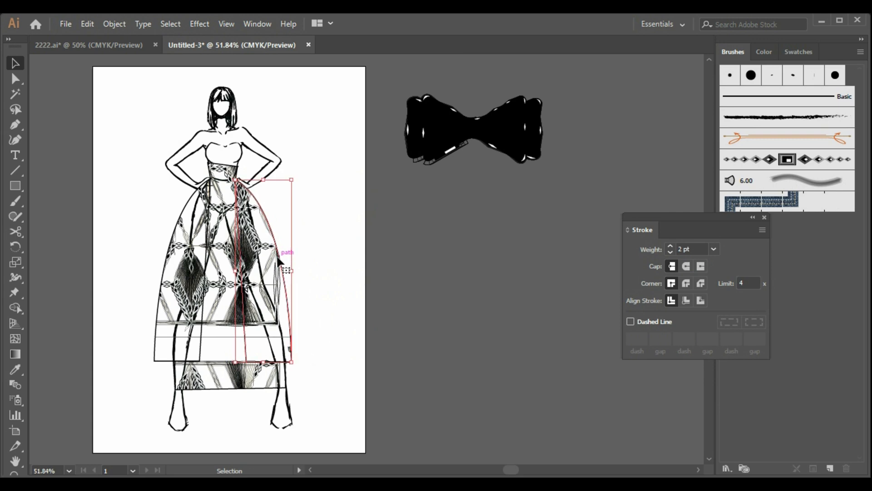
pyautogui.press('Up')
pyautogui.press('Up')
pyautogui.click(423, 433)
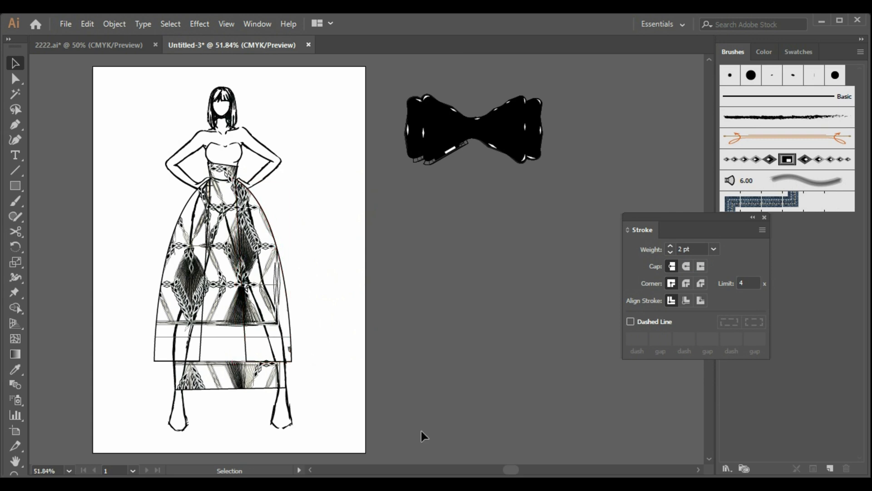
# Step: Shorten the central dress shape to the side panels' hem level and fine-tune the right panel's lower edge to match
pyautogui.click(225, 390)
pyautogui.moveTo(228, 389); pyautogui.dragTo(230, 361)
pyautogui.click(318, 372)
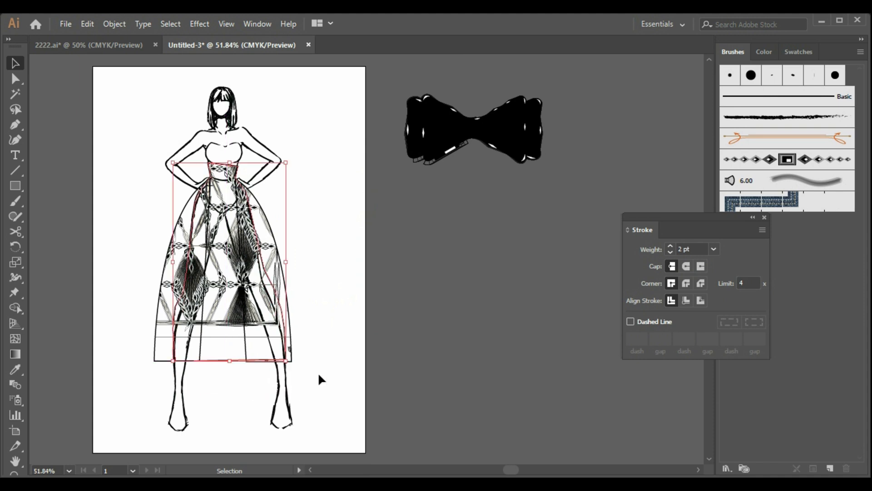
pyautogui.click(272, 361)
pyautogui.moveTo(266, 363); pyautogui.dragTo(266, 362)
pyautogui.click(350, 387)
pyautogui.click(265, 361)
pyautogui.click(349, 383)
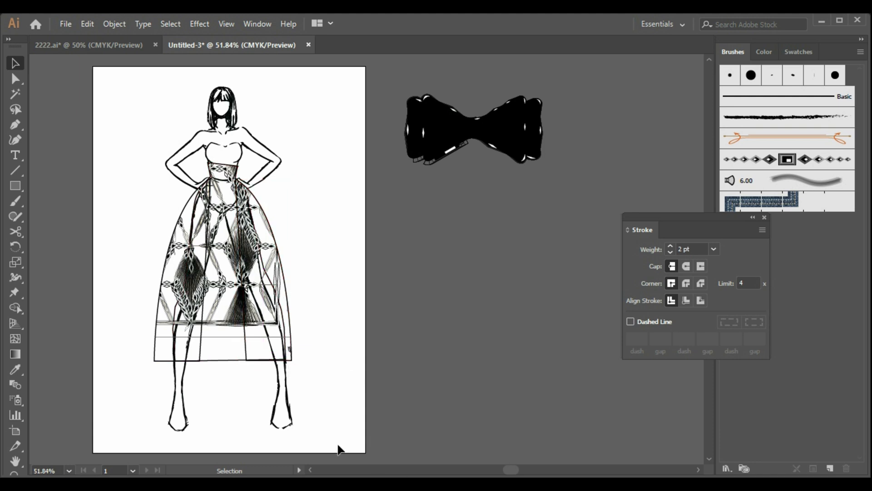
# Step: Apply the diamond-motif pattern brush to the outlines of the central dress shape and both side panels
pyautogui.click(231, 361)
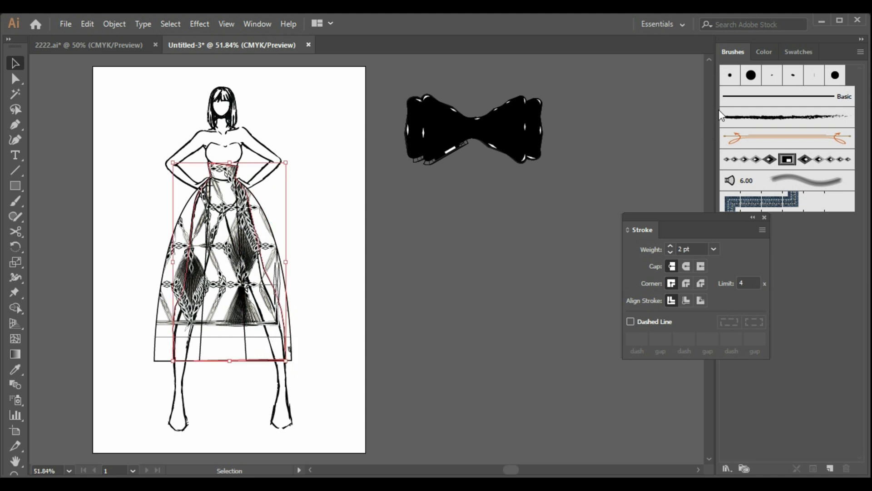
pyautogui.click(754, 159)
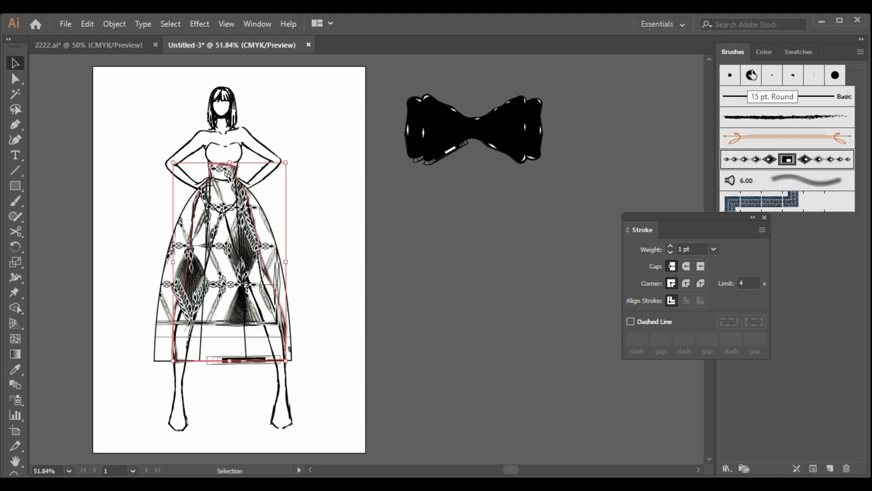
pyautogui.click(552, 298)
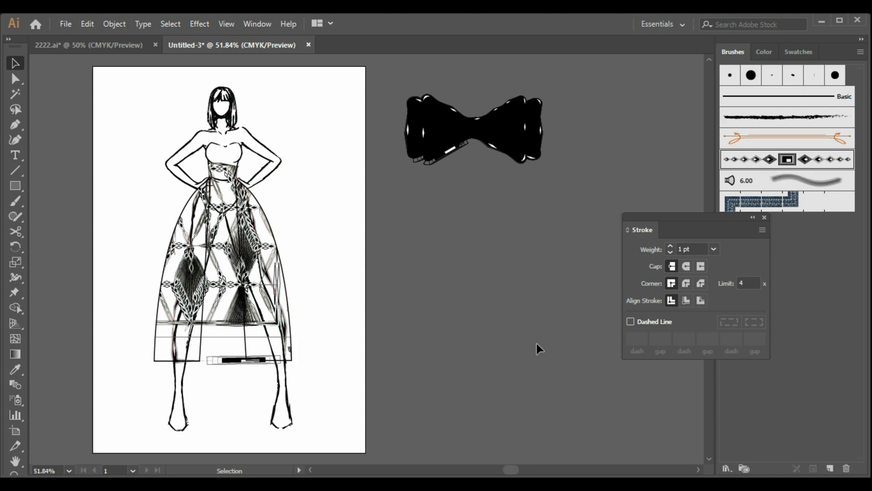
pyautogui.click(175, 361)
pyautogui.click(832, 160)
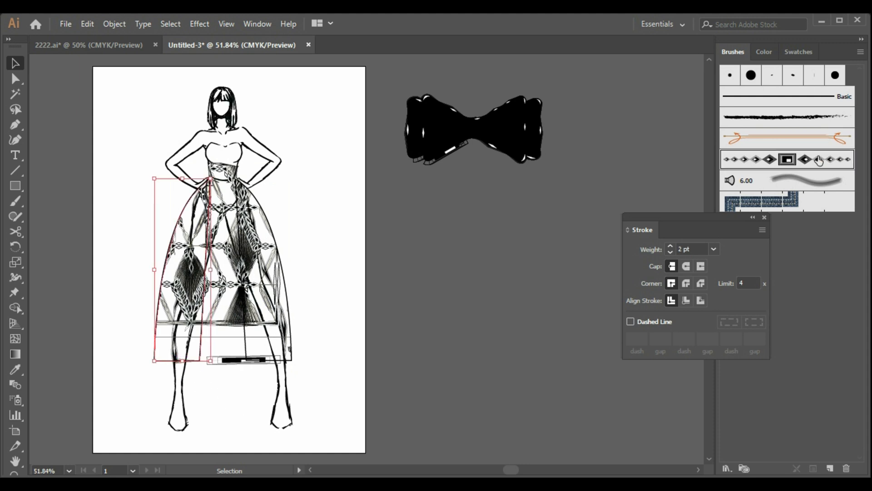
pyautogui.click(290, 312)
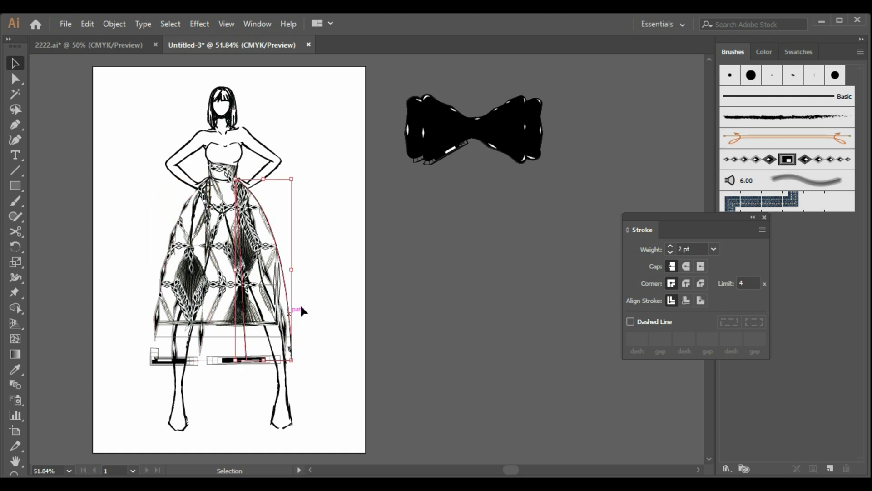
pyautogui.click(771, 170)
pyautogui.click(488, 310)
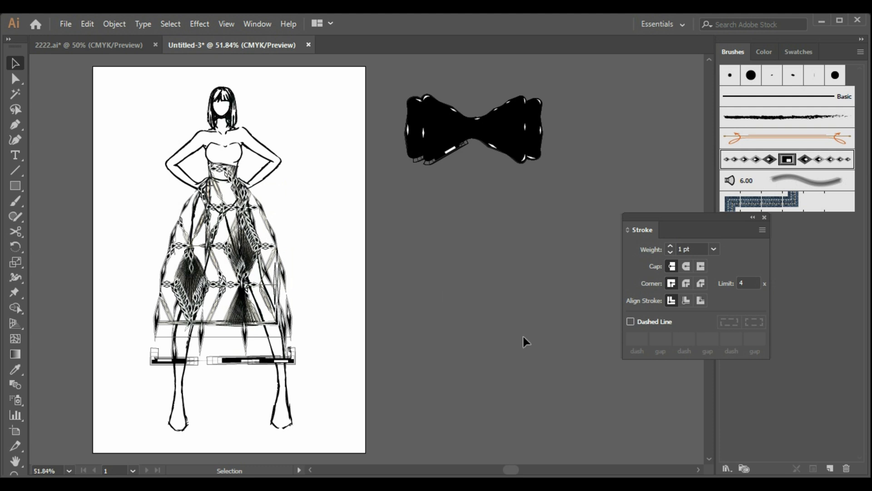
# Step: Move the black bow next to the figure and layer offset copies of its narrower shape below it
pyautogui.click(515, 140)
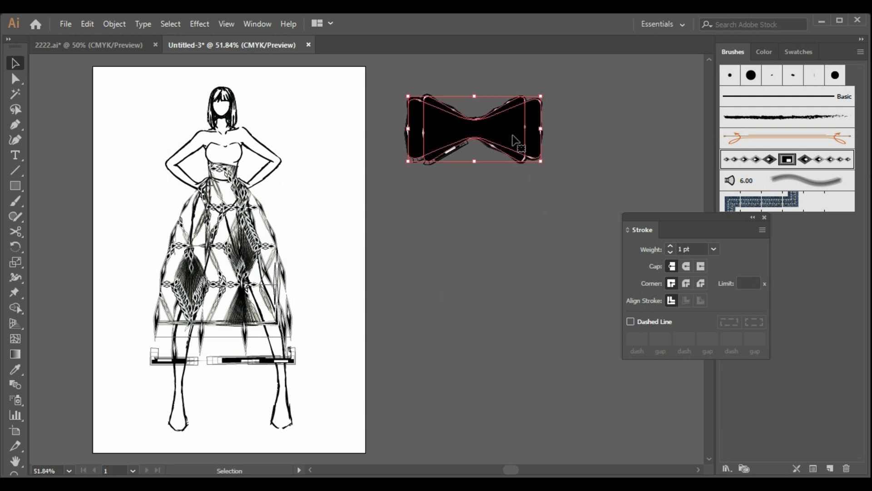
pyautogui.moveTo(515, 140); pyautogui.dragTo(414, 240)
pyautogui.click(414, 173)
pyautogui.click(413, 165)
pyautogui.moveTo(411, 150); pyautogui.dragTo(412, 173)
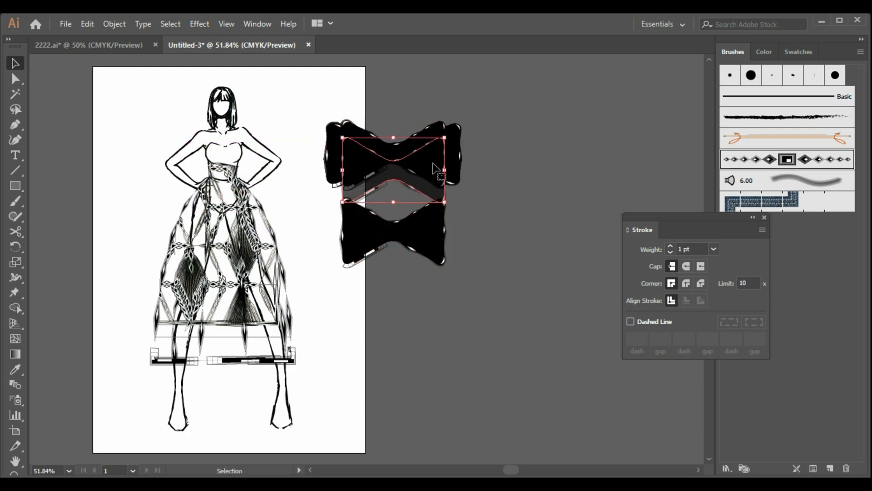
# Step: Place the layered black bow across the figure's chest and select its widest shape
pyautogui.click(487, 135)
pyautogui.moveTo(326, 126); pyautogui.dragTo(225, 190)
pyautogui.click(383, 170)
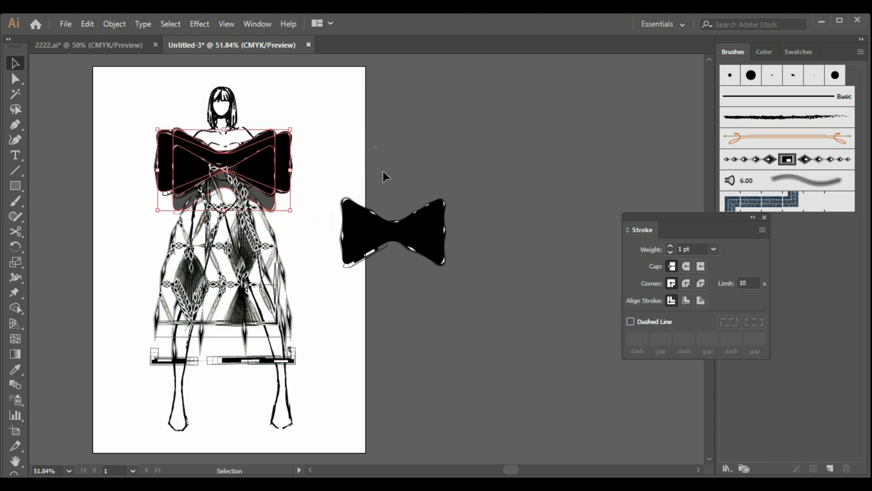
pyautogui.click(281, 168)
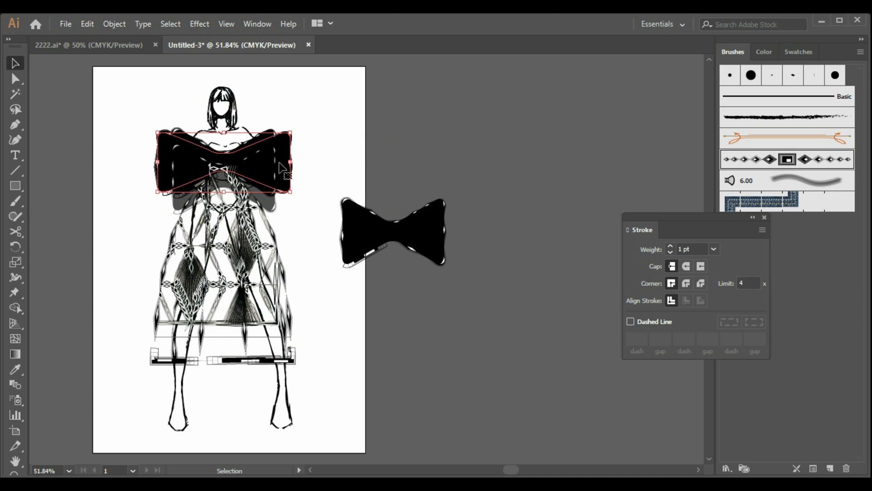
# Step: Restack the widest and narrow bow shapes on the chest and place the remaining bow shape over their lower part
pyautogui.keyDown('shift'); pyautogui.click(261, 139); pyautogui.keyUp('shift')
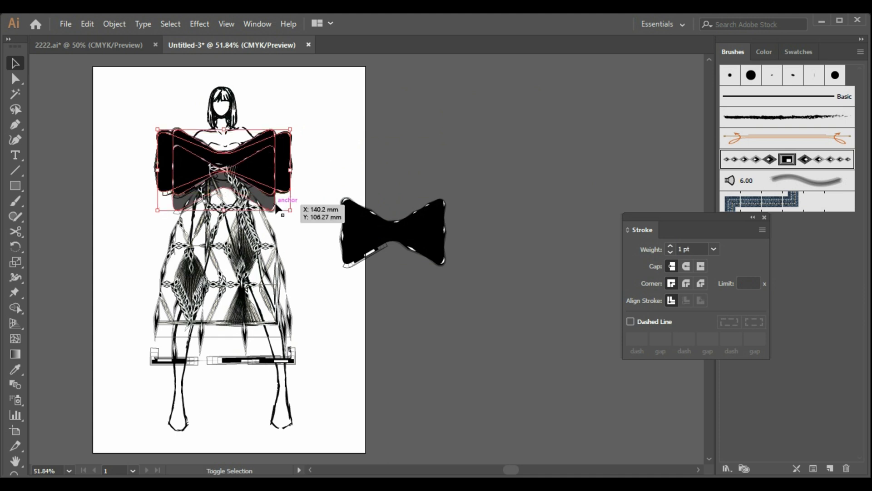
pyautogui.rightClick(275, 203)
pyautogui.moveTo(374, 386)
pyautogui.click(439, 389)
pyautogui.click(441, 351)
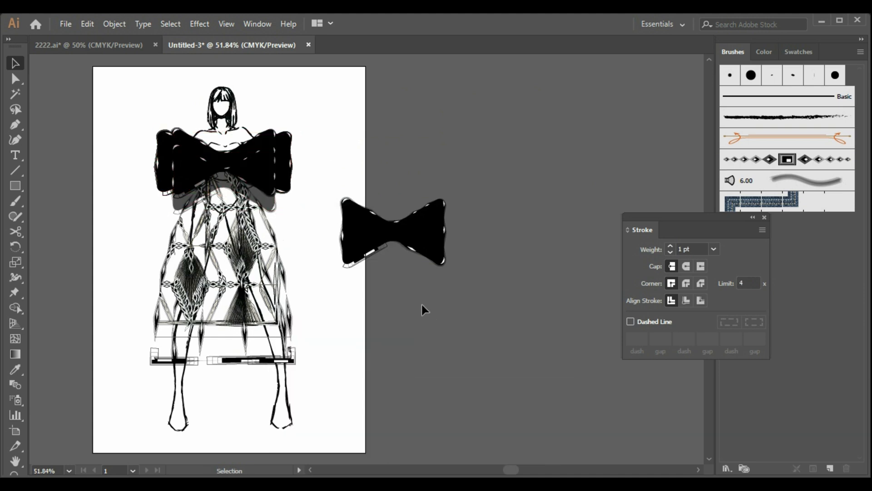
pyautogui.moveTo(429, 249); pyautogui.dragTo(263, 202)
pyautogui.click(402, 280)
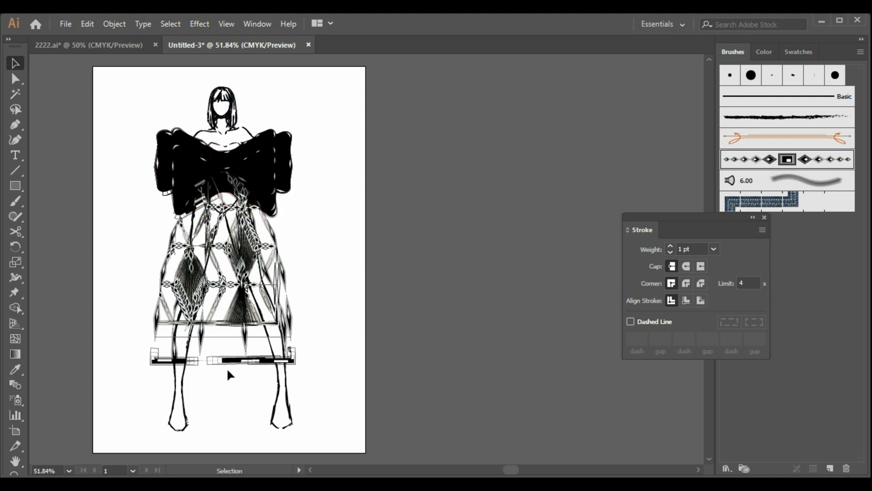
# Step: Try lengthening the three dress panels to the figure's feet and widening the skirt on both sides
pyautogui.moveTo(227, 367); pyautogui.dragTo(246, 364)
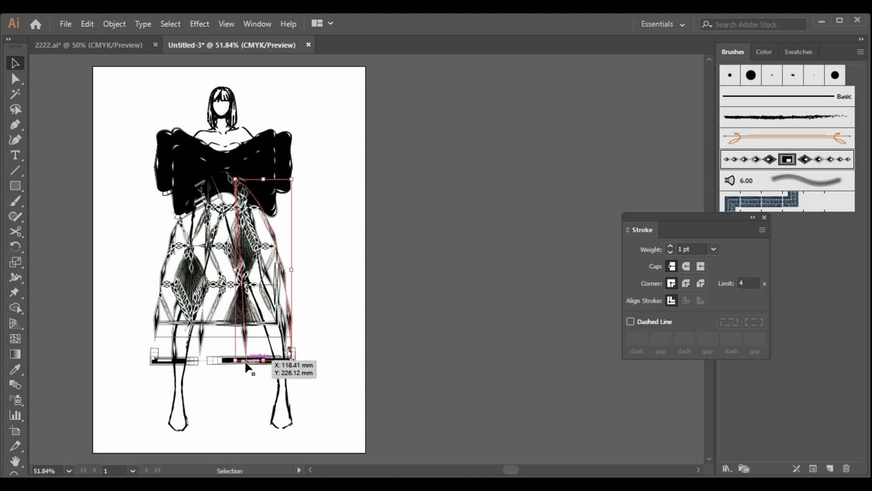
pyautogui.keyDown('shift'); pyautogui.click(216, 362); pyautogui.keyUp('shift')
pyautogui.keyDown('shift'); pyautogui.click(162, 363); pyautogui.keyUp('shift')
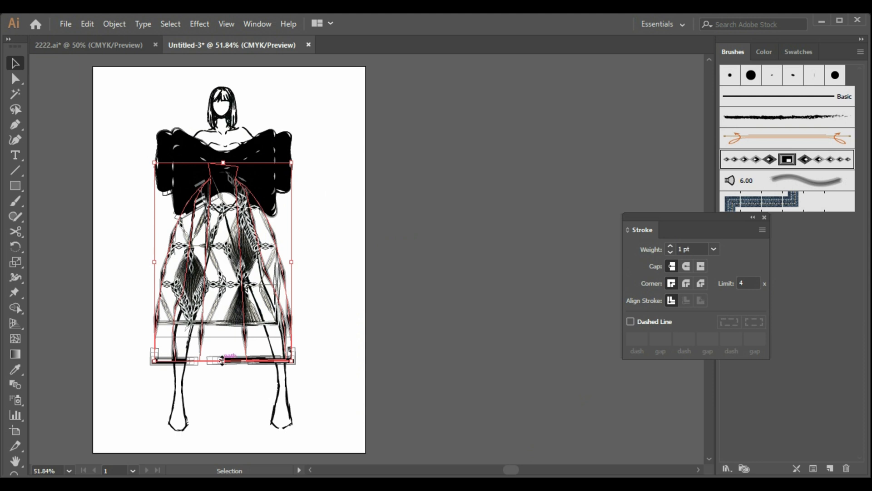
pyautogui.moveTo(222, 360); pyautogui.dragTo(223, 431)
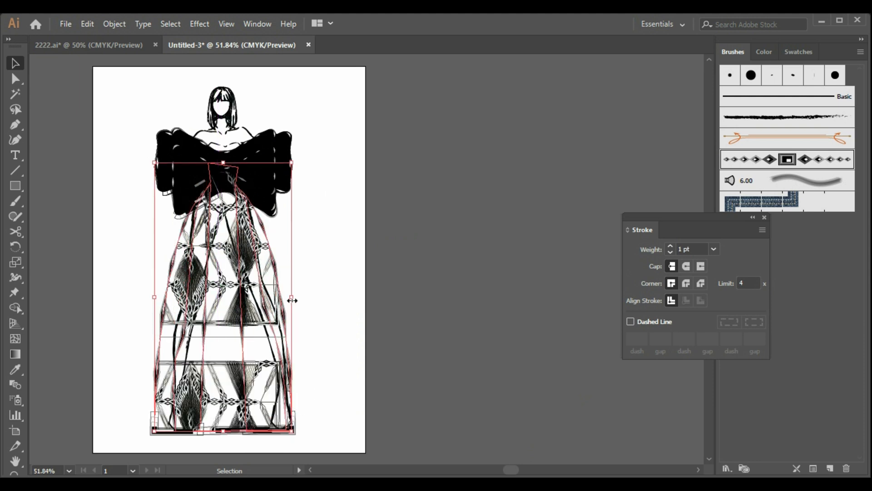
pyautogui.moveTo(292, 299); pyautogui.dragTo(136, 296)
pyautogui.click(340, 314)
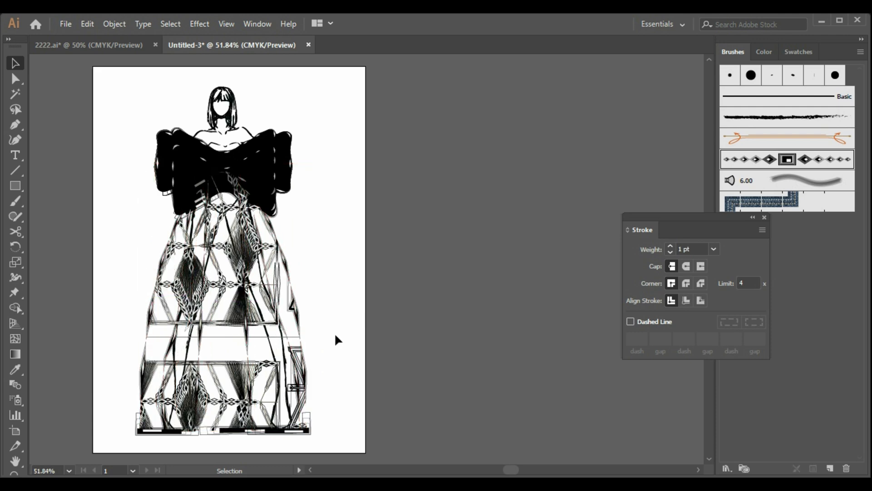
# Step: Shorten the three dress panels to a mid-thigh hem, narrow them and reposition them under the bow
pyautogui.click(293, 381)
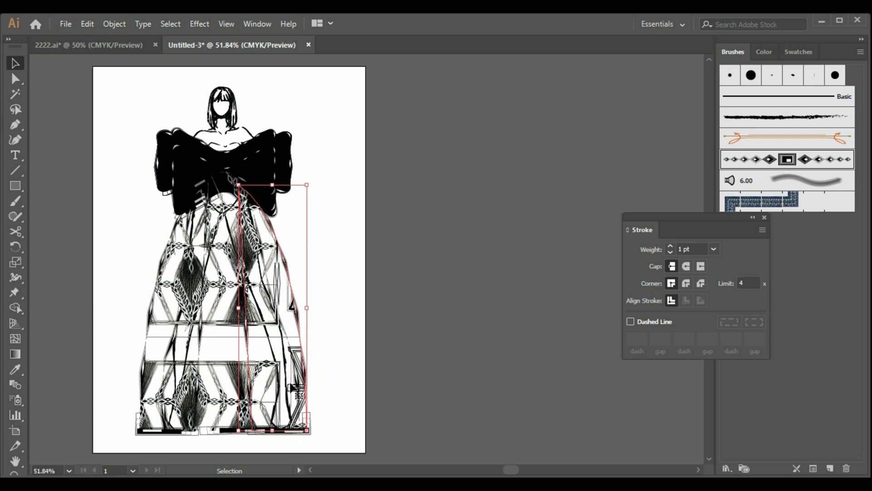
pyautogui.keyDown('shift'); pyautogui.click(232, 319); pyautogui.keyUp('shift')
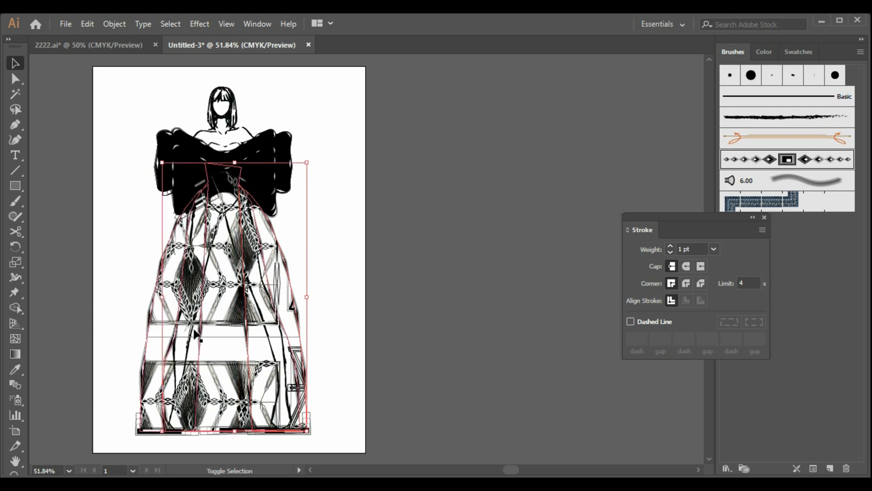
pyautogui.keyDown('shift'); pyautogui.click(190, 325); pyautogui.keyUp('shift')
pyautogui.keyDown('shift'); pyautogui.click(190, 324); pyautogui.keyUp('shift')
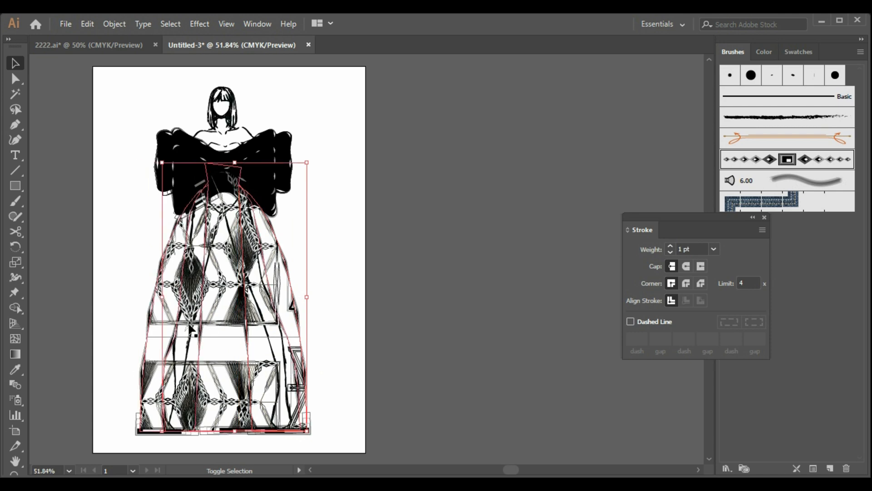
pyautogui.keyDown('shift'); pyautogui.click(149, 339); pyautogui.keyUp('shift')
pyautogui.moveTo(223, 430); pyautogui.dragTo(224, 284)
pyautogui.moveTo(307, 223); pyautogui.dragTo(266, 223)
pyautogui.moveTo(204, 284); pyautogui.dragTo(242, 239)
pyautogui.click(344, 277)
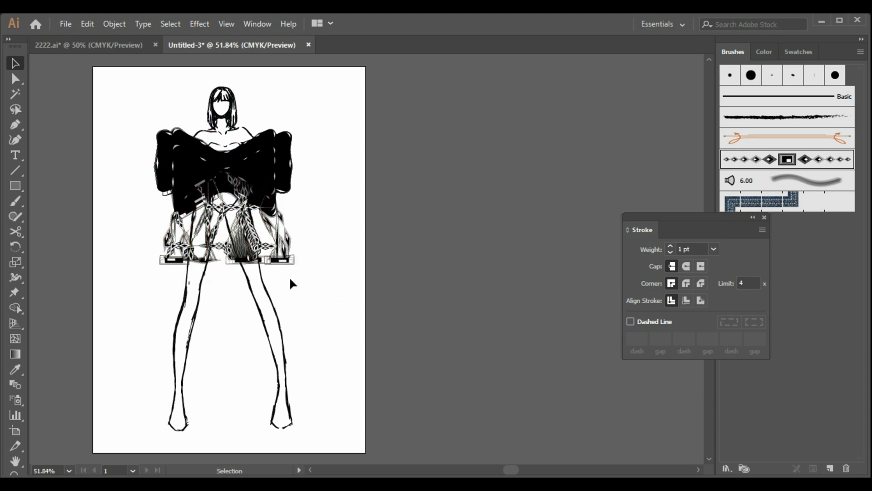
# Step: Group the three shortened dress panels and nudge the group slightly sideways to centre it on the figure
pyautogui.click(272, 259)
pyautogui.keyDown('shift'); pyautogui.click(221, 258); pyautogui.keyUp('shift')
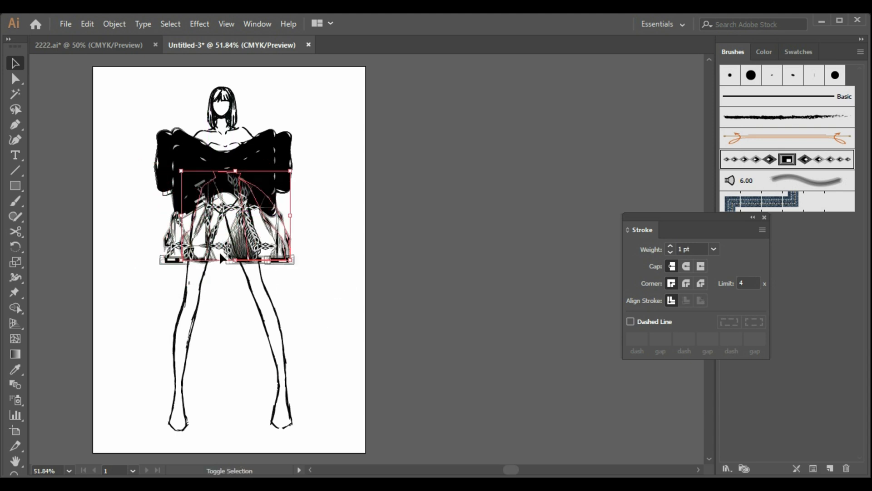
pyautogui.keyDown('shift'); pyautogui.click(162, 260); pyautogui.keyUp('shift')
pyautogui.rightClick(181, 257)
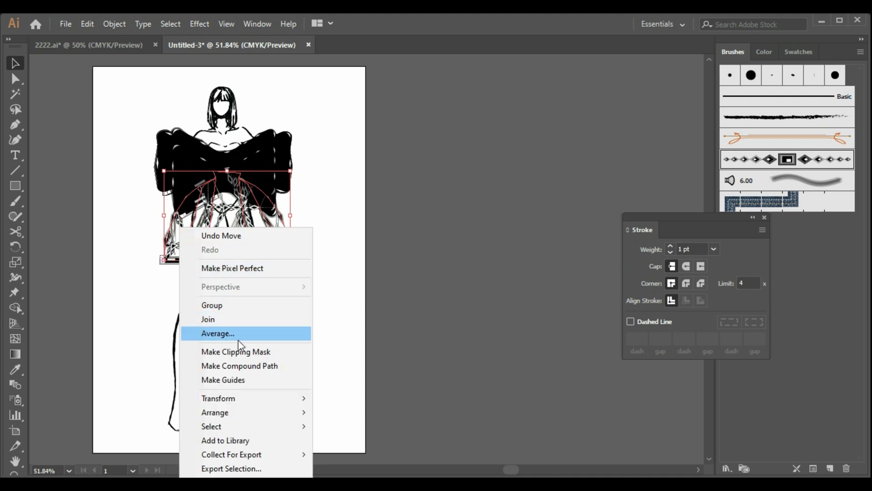
pyautogui.press('Escape')
pyautogui.moveTo(272, 245); pyautogui.dragTo(267, 245)
# Step: Paste a copy of the grouped dress beside the figure and fill it with white
pyautogui.press('a')
pyautogui.hotkey('ctrl', 'v')
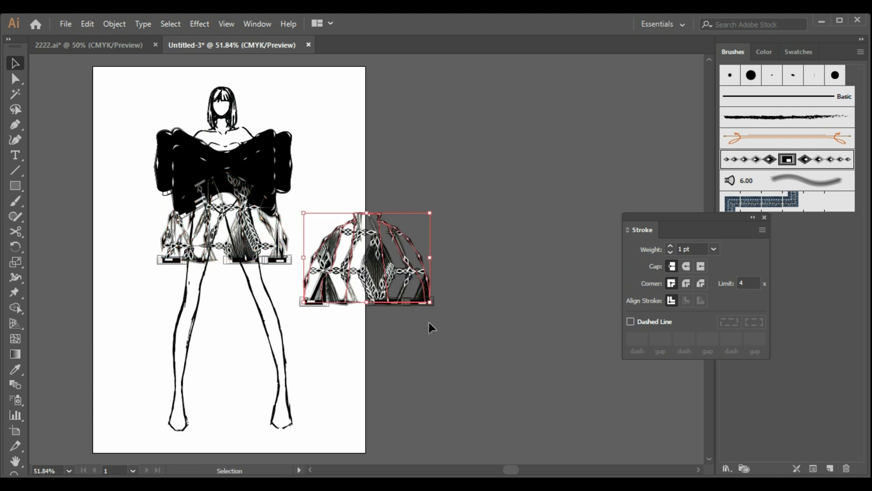
pyautogui.click(765, 51)
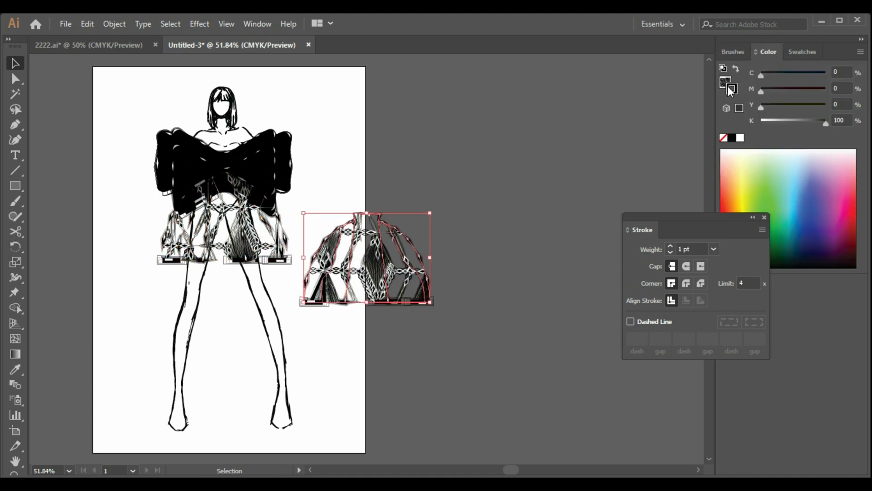
pyautogui.click(725, 83)
pyautogui.click(741, 138)
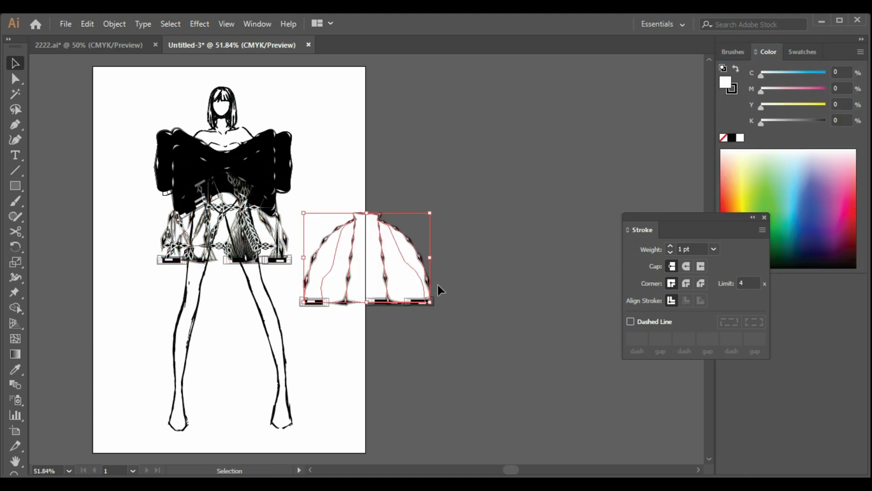
# Step: Place the white copy over the patterned dress, send it to the back, and send the figure sketch behind it
pyautogui.moveTo(397, 273); pyautogui.dragTo(253, 234)
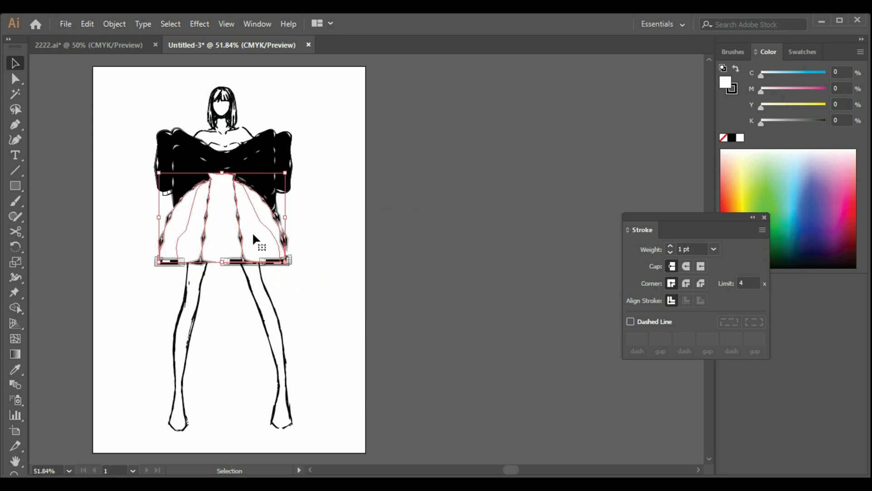
pyautogui.rightClick(253, 235)
pyautogui.moveTo(382, 374)
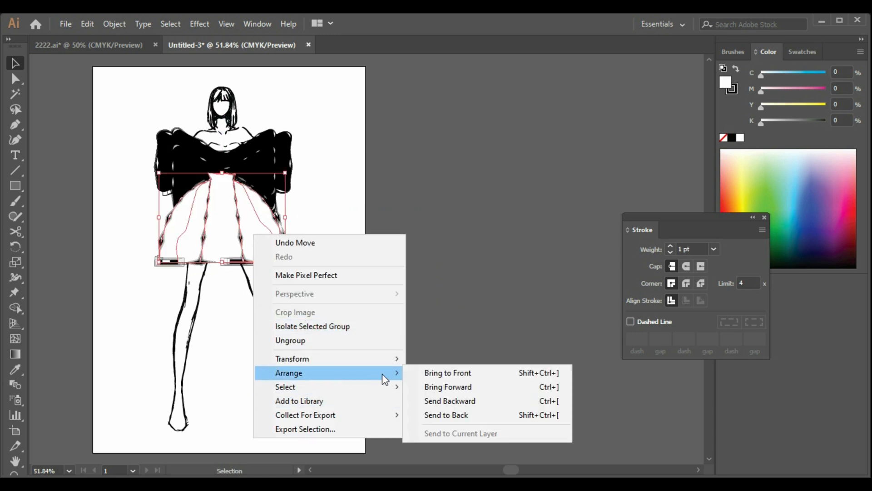
pyautogui.click(450, 414)
pyautogui.rightClick(278, 330)
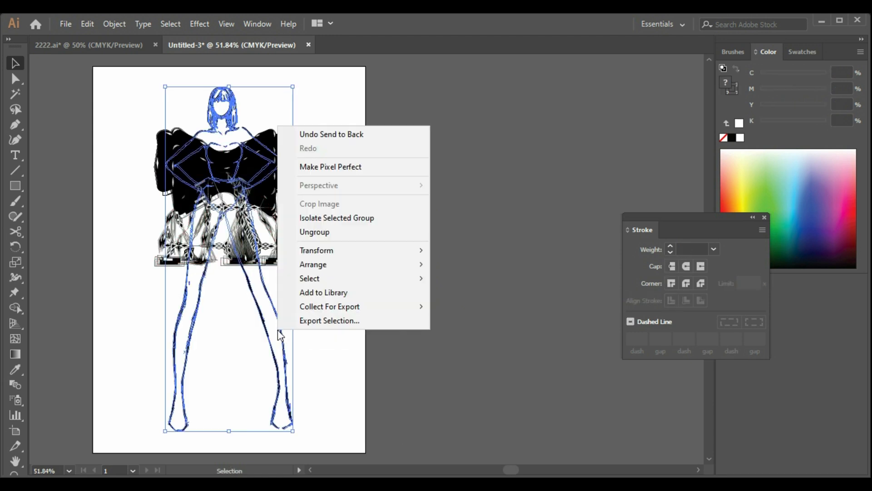
pyautogui.moveTo(369, 265)
pyautogui.click(468, 311)
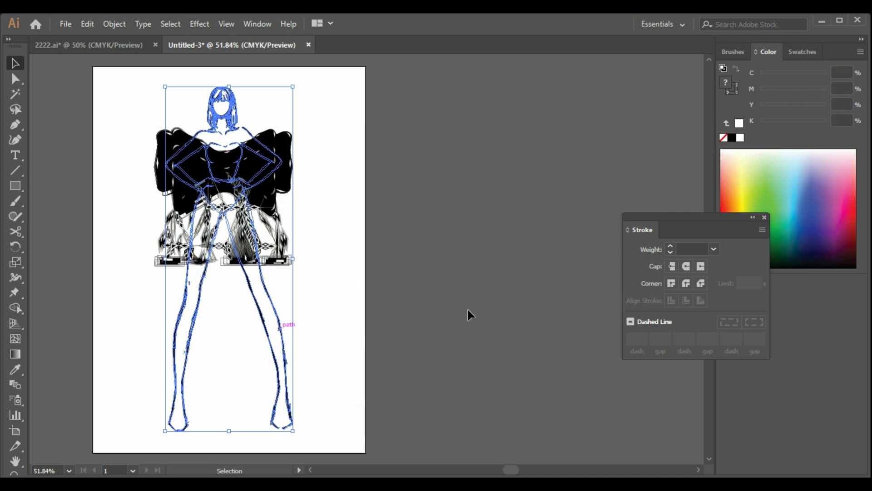
# Step: Apply the Arrow 2.07 brush from the Arrows_Special library to the outlines of the patterned dress group
pyautogui.click(350, 309)
pyautogui.click(241, 266)
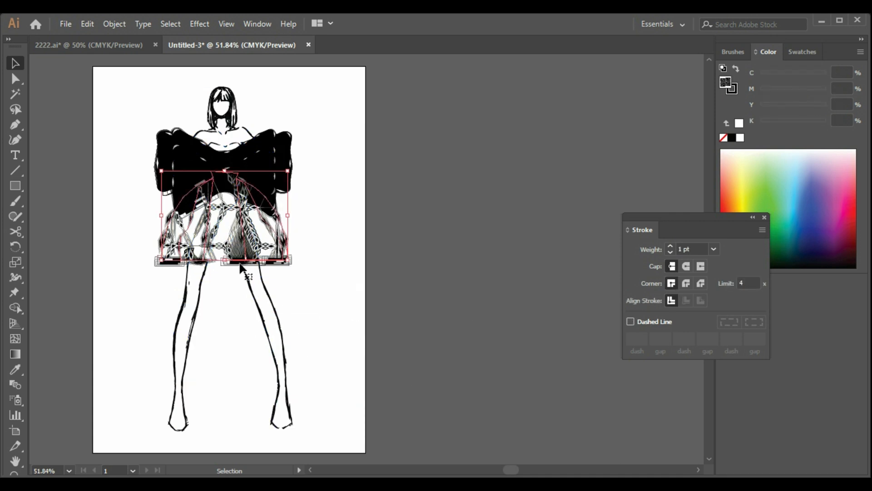
pyautogui.rightClick(221, 251)
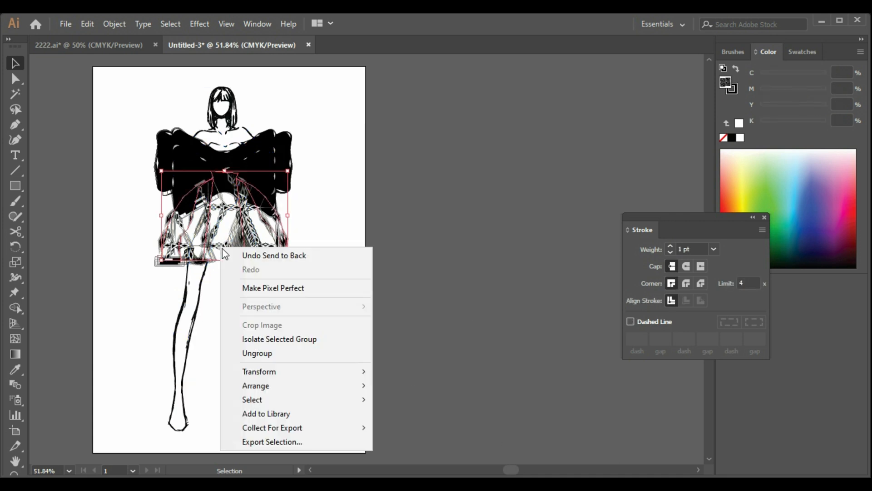
pyautogui.click(345, 198)
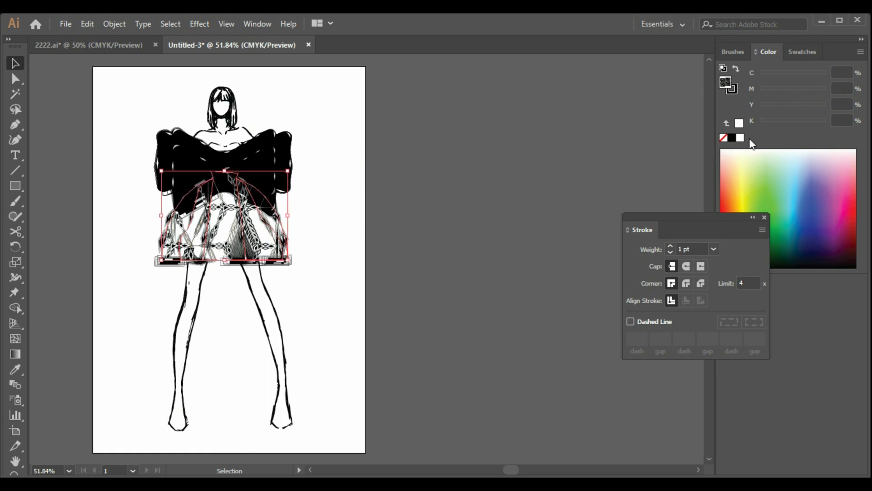
pyautogui.press('F5')
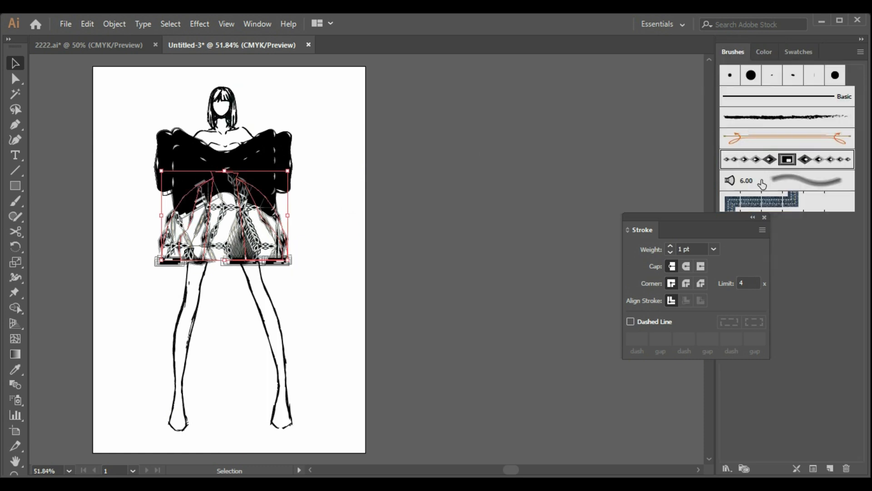
pyautogui.click(726, 468)
pyautogui.moveTo(772, 325)
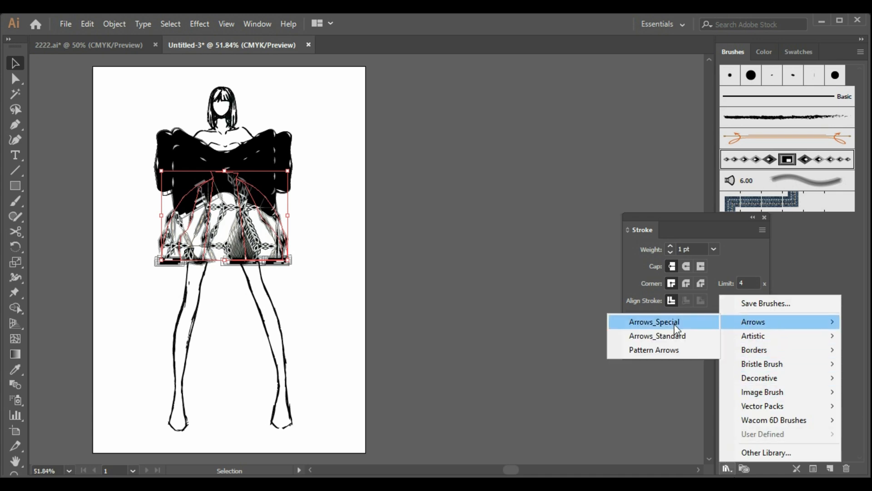
pyautogui.click(674, 324)
pyautogui.click(586, 250)
pyautogui.click(586, 229)
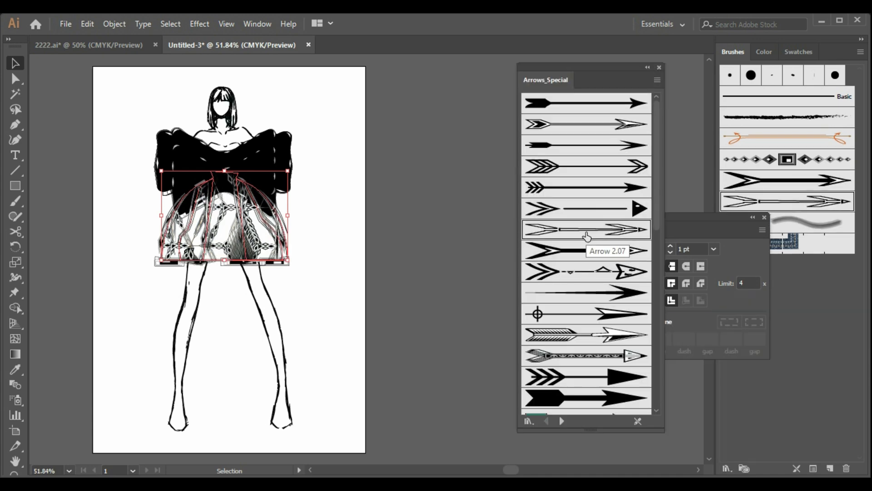
pyautogui.click(399, 309)
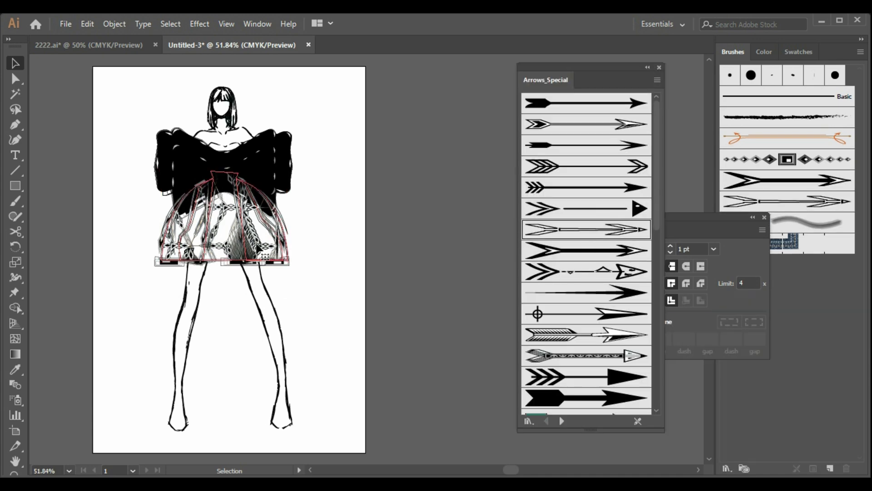
# Step: Narrow the patterned dress group and centre it under the bow
pyautogui.click(282, 218)
pyautogui.moveTo(286, 216); pyautogui.dragTo(267, 216)
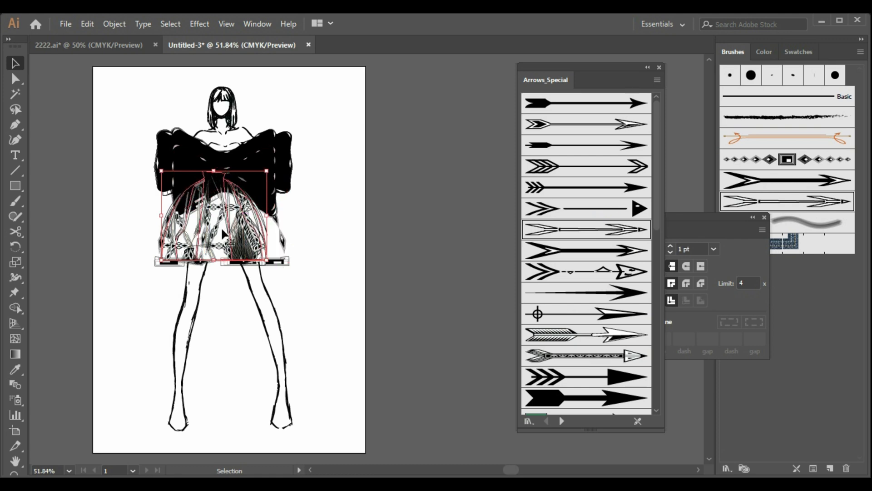
pyautogui.moveTo(224, 233); pyautogui.dragTo(236, 232)
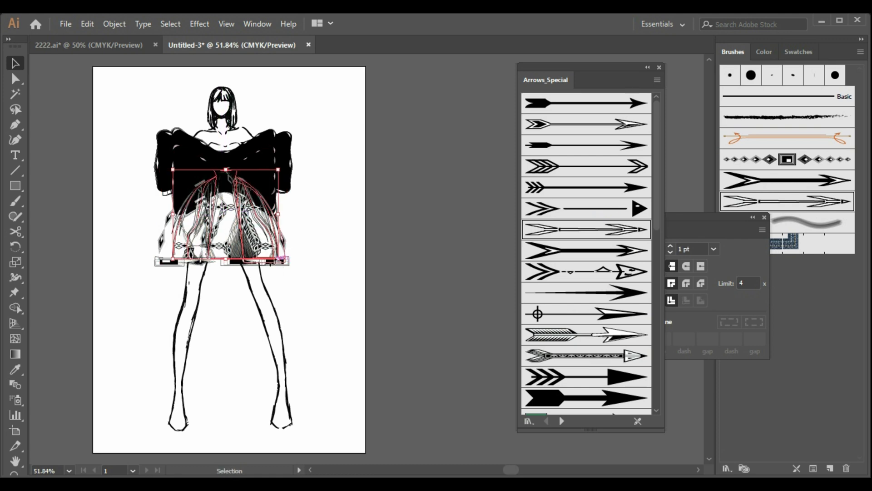
# Step: Narrow the white backing dress on both sides and raise it to match the patterned dress
pyautogui.click(284, 261)
pyautogui.moveTo(163, 221); pyautogui.dragTo(177, 221)
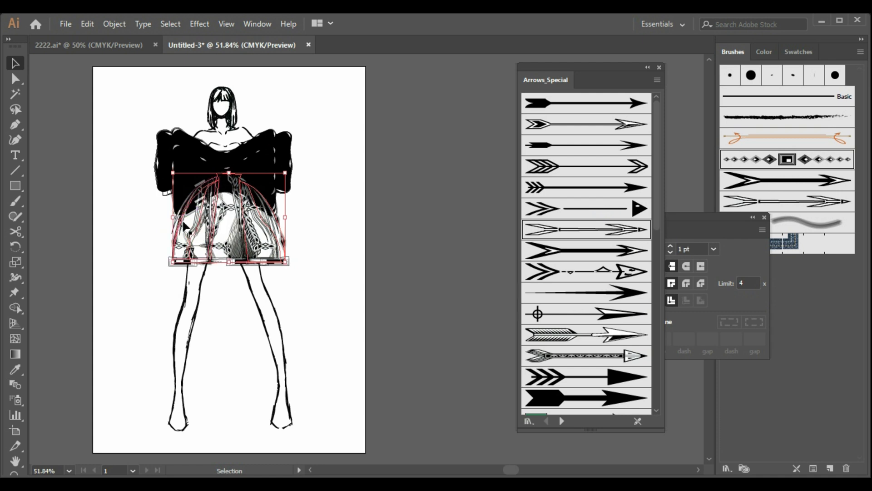
pyautogui.moveTo(287, 218); pyautogui.dragTo(281, 218)
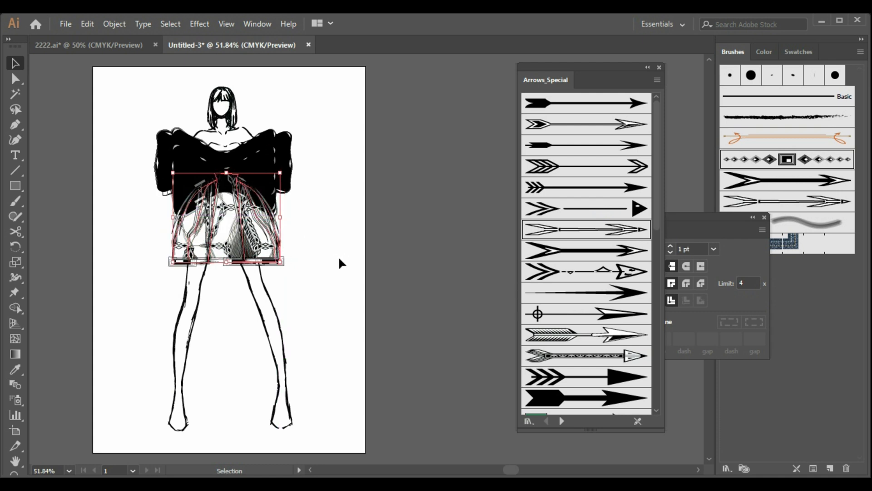
pyautogui.click(338, 255)
pyautogui.click(225, 262)
pyautogui.moveTo(226, 262); pyautogui.dragTo(231, 258)
pyautogui.click(311, 271)
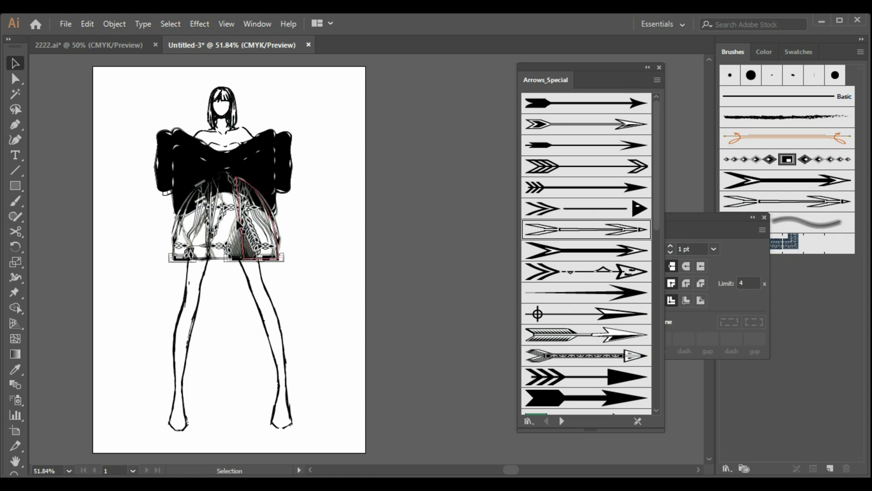
# Step: Group the patterned dress with its white backing and send the group to the back, behind the bow
pyautogui.click(259, 187)
pyautogui.click(316, 250)
pyautogui.moveTo(316, 274); pyautogui.dragTo(271, 238)
pyautogui.rightClick(293, 248)
pyautogui.click(360, 346)
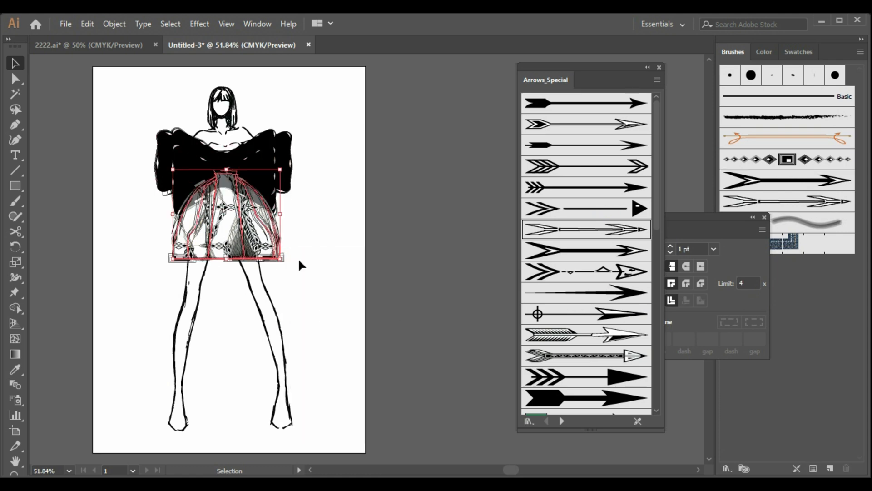
pyautogui.click(330, 306)
pyautogui.click(254, 241)
pyautogui.rightClick(253, 241)
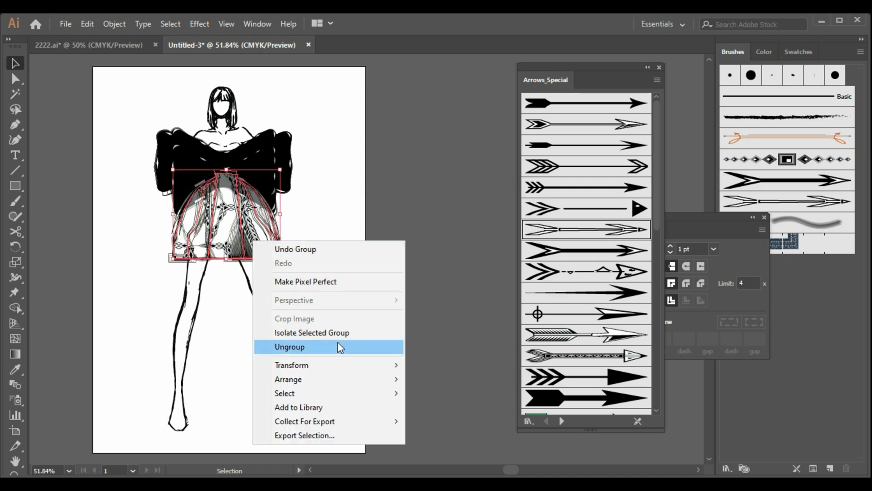
pyautogui.click(454, 421)
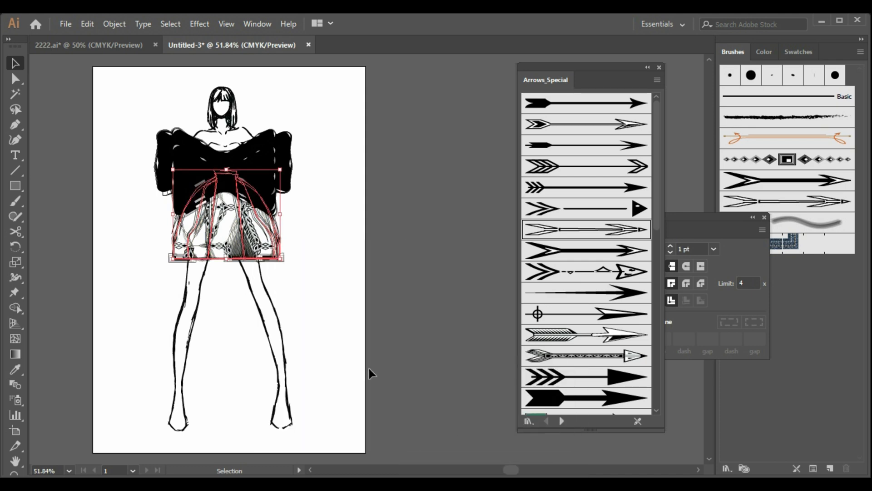
# Step: Send the figure sketch to the back, behind the dress and bow
pyautogui.click(318, 351)
pyautogui.click(283, 352)
pyautogui.rightClick(284, 349)
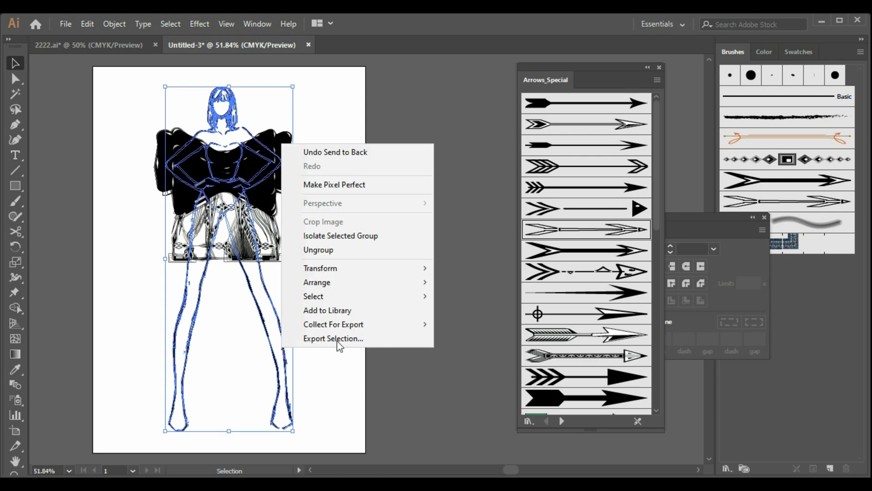
pyautogui.moveTo(387, 284)
pyautogui.click(409, 330)
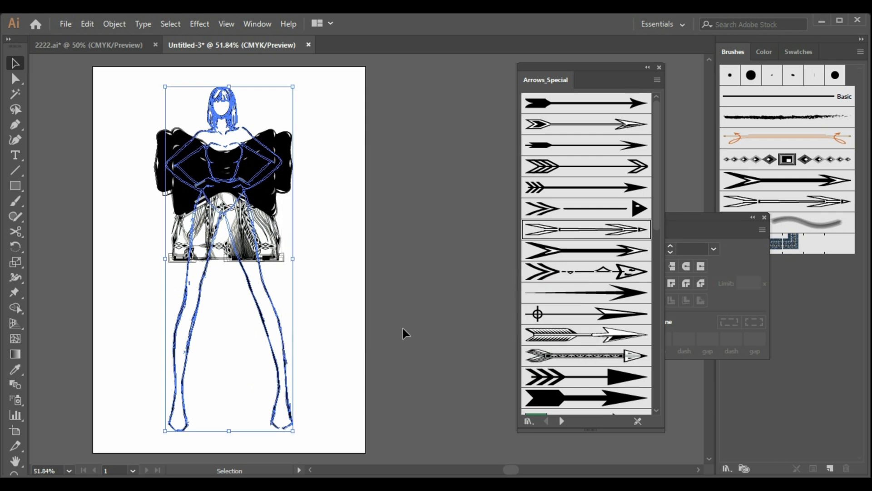
pyautogui.click(345, 321)
# Step: Narrow the patterned dress group on both sides and raise it closer under the bow
pyautogui.click(259, 236)
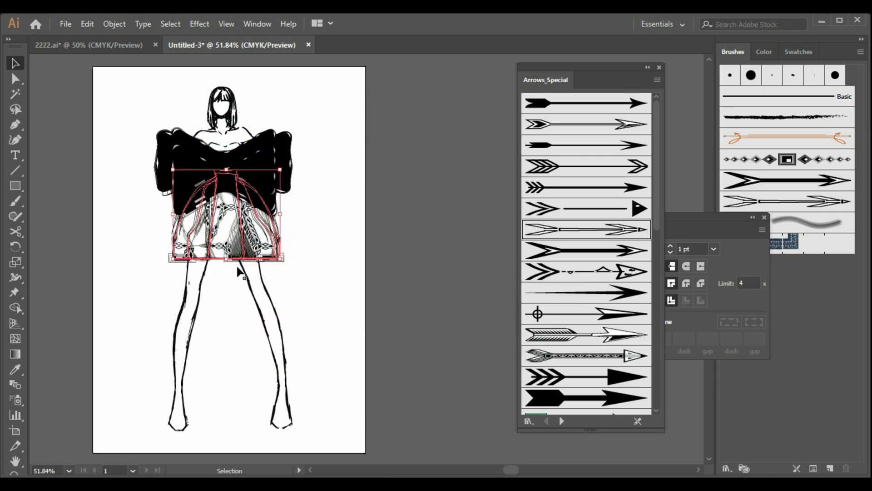
pyautogui.moveTo(171, 214); pyautogui.dragTo(183, 215)
pyautogui.moveTo(280, 215); pyautogui.dragTo(269, 211)
pyautogui.click(316, 288)
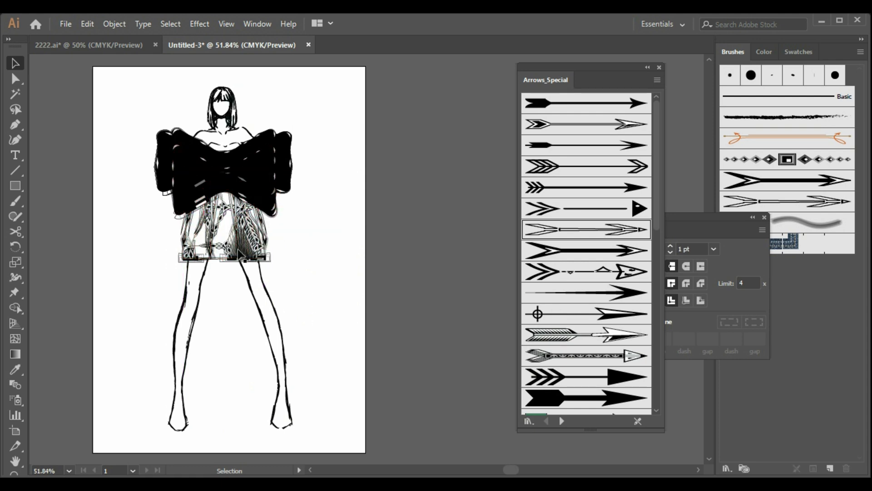
pyautogui.moveTo(231, 251); pyautogui.dragTo(256, 235)
pyautogui.click(315, 263)
pyautogui.click(304, 241)
# Step: Rearrange the bow's overlapping black layers, shrinking and raising the lower one so the bow sits higher over the dress
pyautogui.click(252, 199)
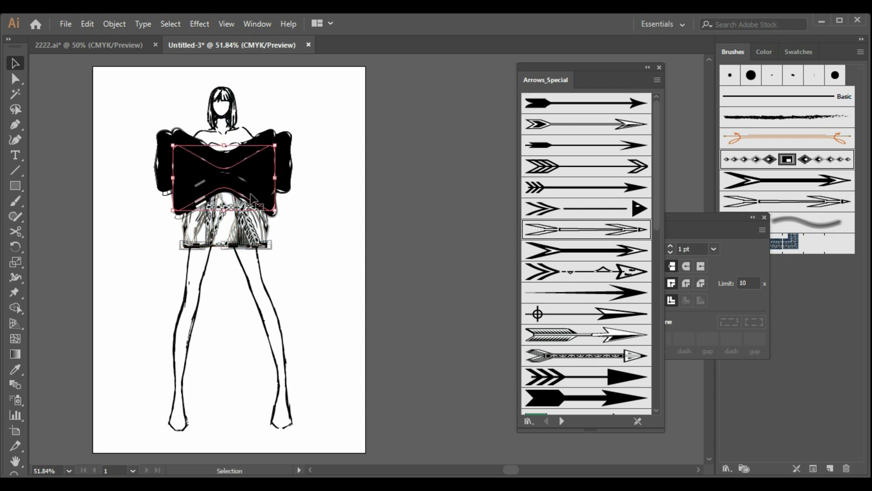
pyautogui.moveTo(252, 198); pyautogui.dragTo(470, 198)
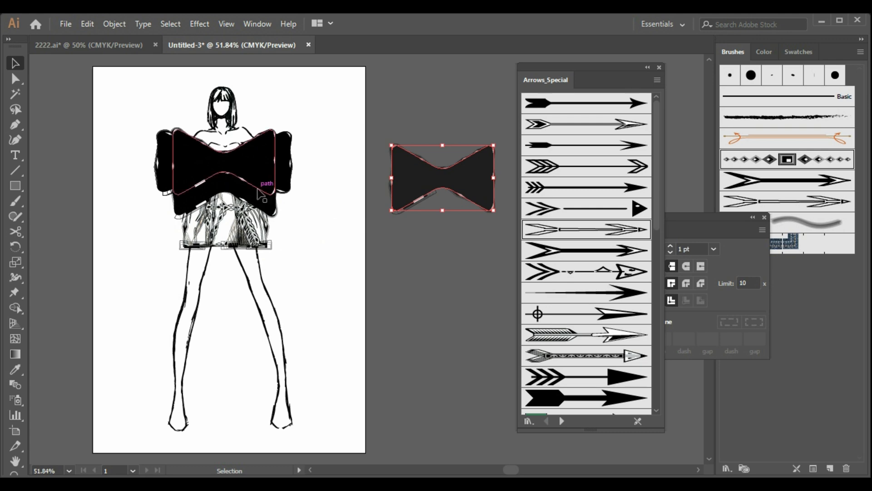
pyautogui.click(278, 204)
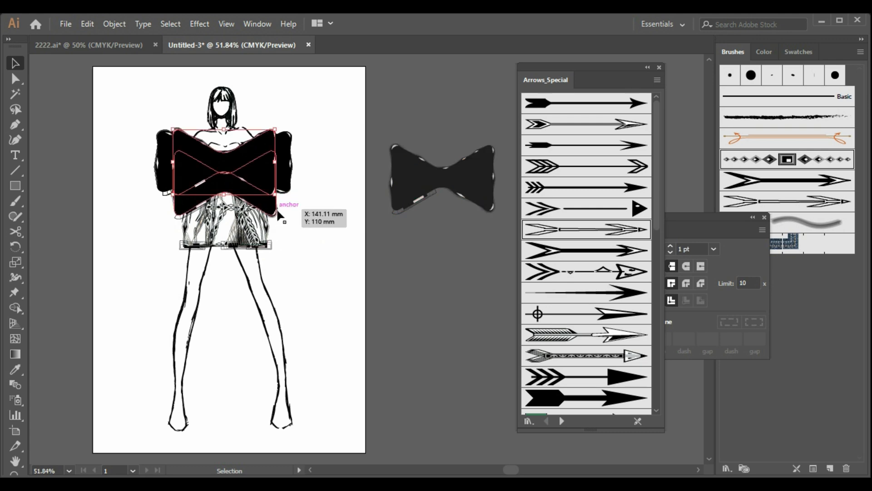
pyautogui.moveTo(278, 213)
pyautogui.mouseDown()
pyautogui.moveTo(293, 216)
pyautogui.moveTo(278, 180)
pyautogui.moveTo(287, 205)
pyautogui.mouseUp()
pyautogui.moveTo(245, 184); pyautogui.dragTo(245, 183)
pyautogui.click(461, 195)
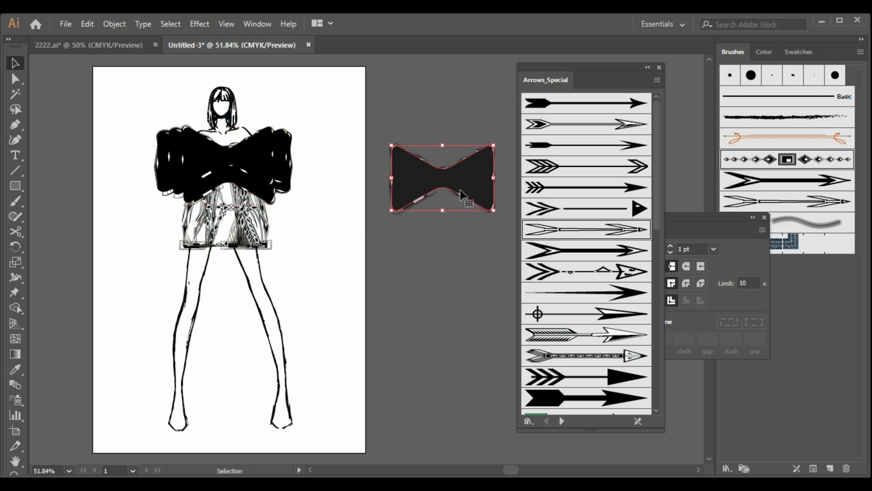
pyautogui.moveTo(463, 193); pyautogui.dragTo(253, 174)
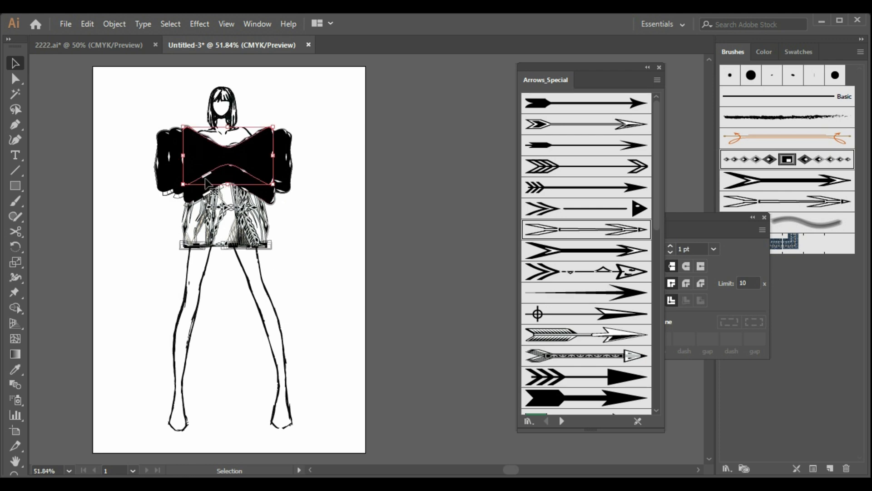
# Step: Copy the dress's patterned fill onto the wide and the lower black bow layers with the Eyedropper
pyautogui.click(182, 178)
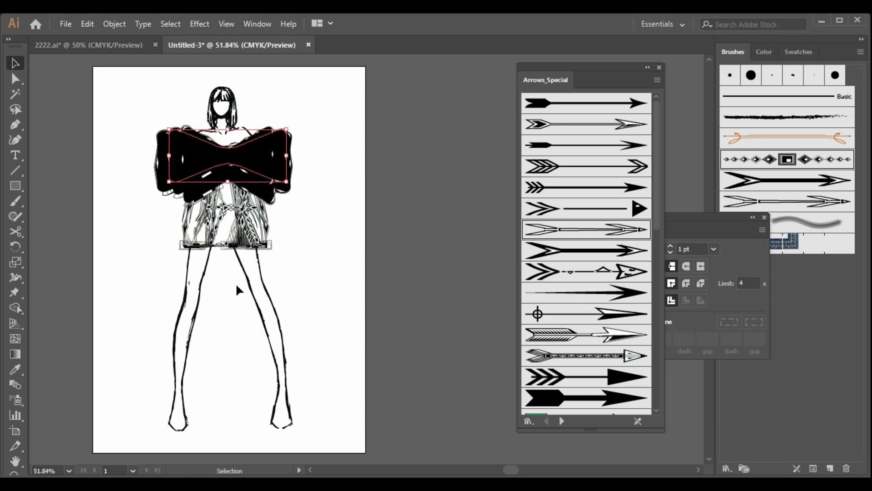
pyautogui.click(16, 369)
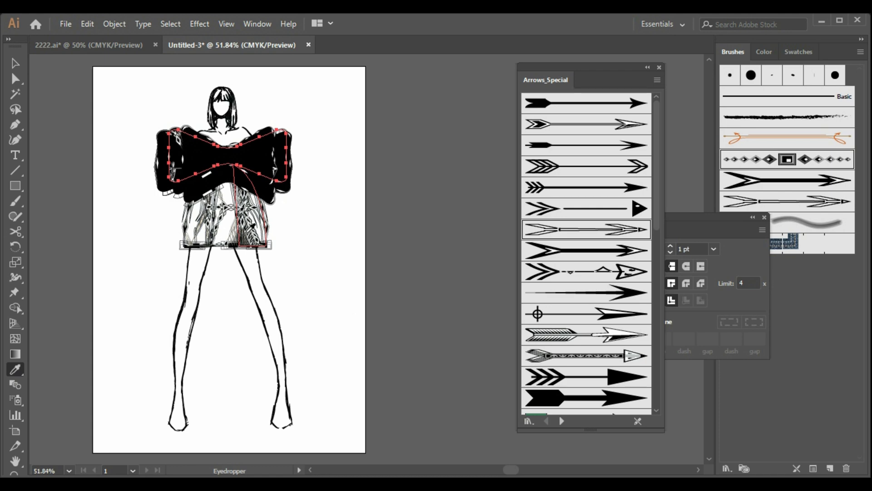
pyautogui.click(765, 51)
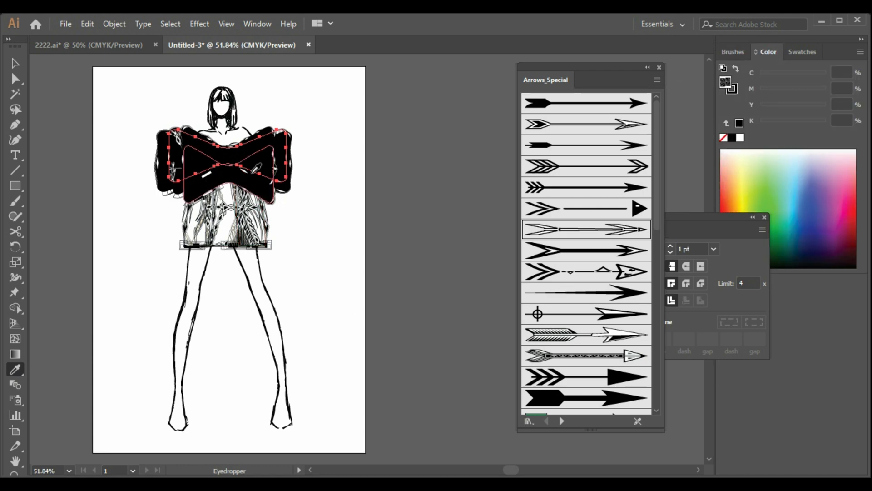
pyautogui.click(16, 63)
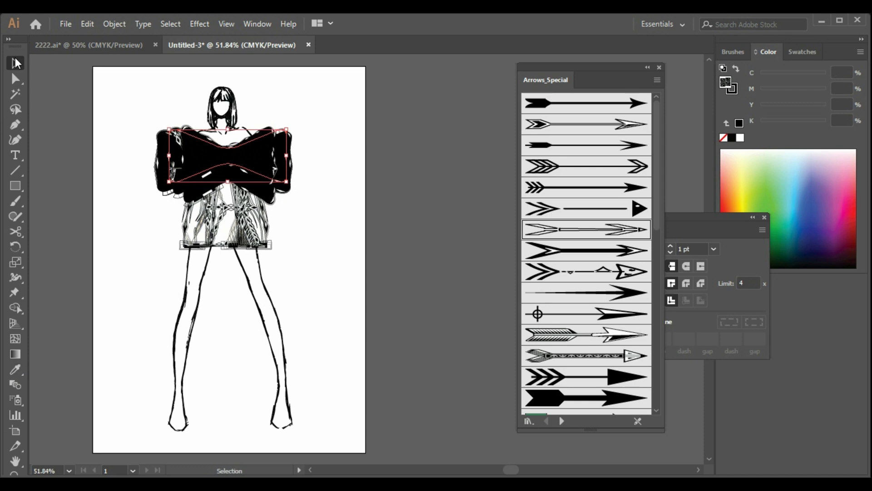
pyautogui.click(203, 196)
pyautogui.click(15, 370)
pyautogui.click(249, 235)
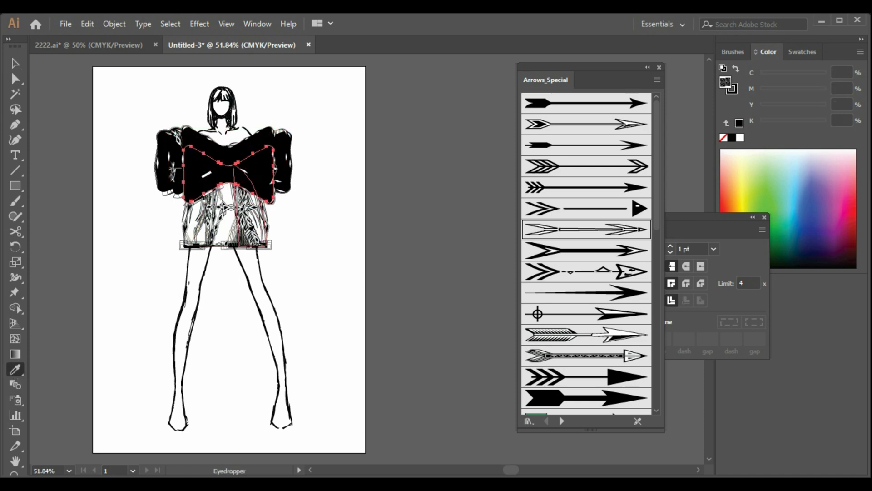
pyautogui.click(18, 63)
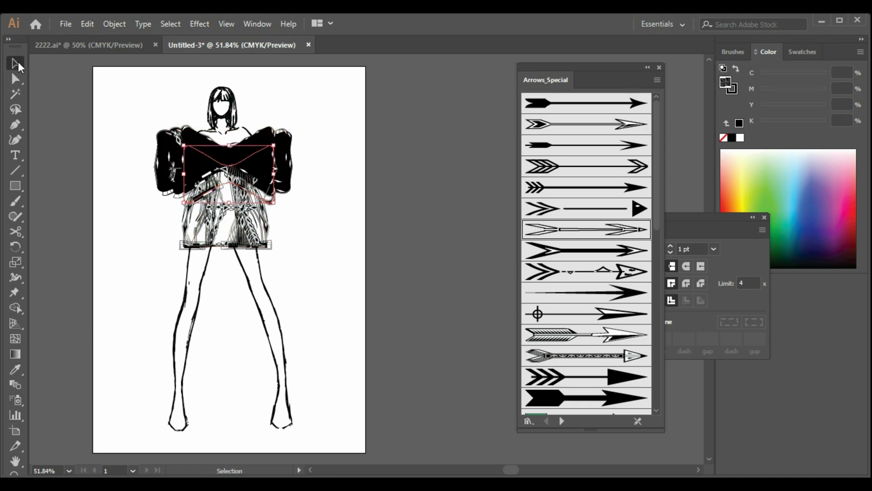
pyautogui.click(311, 253)
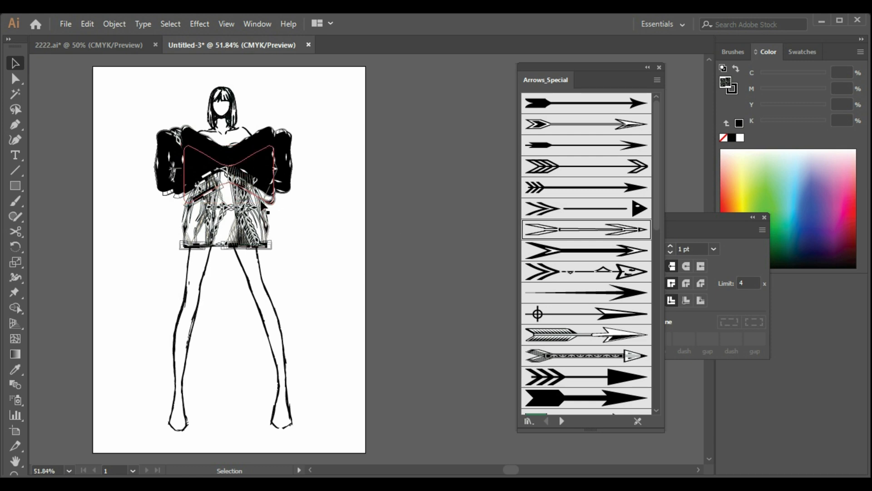
# Step: Delete the widest black layer of the bow
pyautogui.moveTo(245, 170); pyautogui.dragTo(163, 162)
pyautogui.hotkey('ctrl', 'shift', 'a')
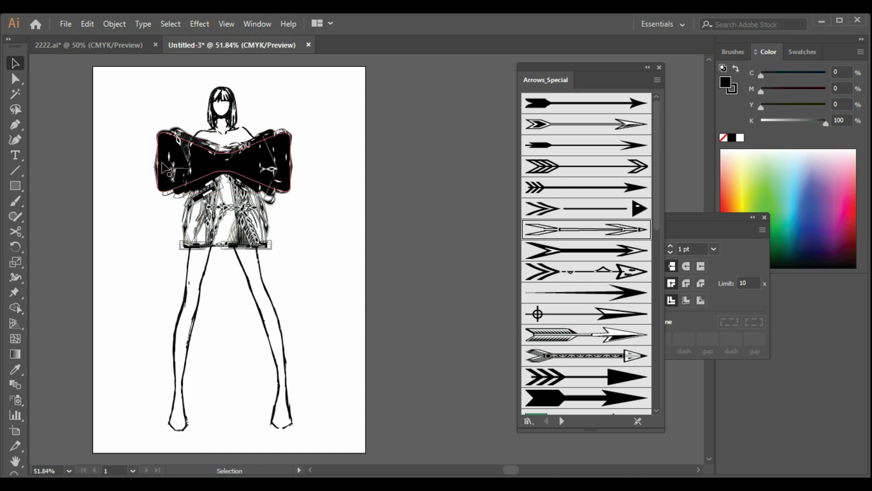
pyautogui.click(166, 180)
pyautogui.press('Delete')
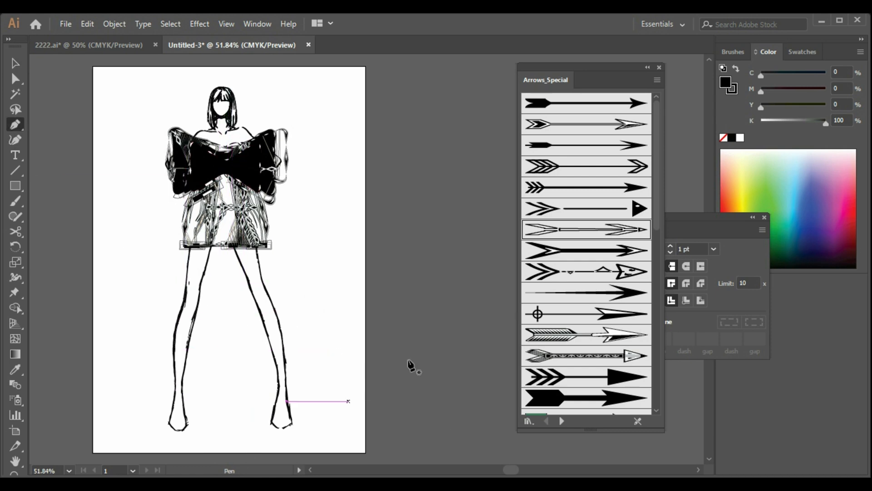
# Step: Trace the inner edge of the figure's right-hand leg with the Pen tool, from the dress hem down around the foot
pyautogui.click(277, 400)
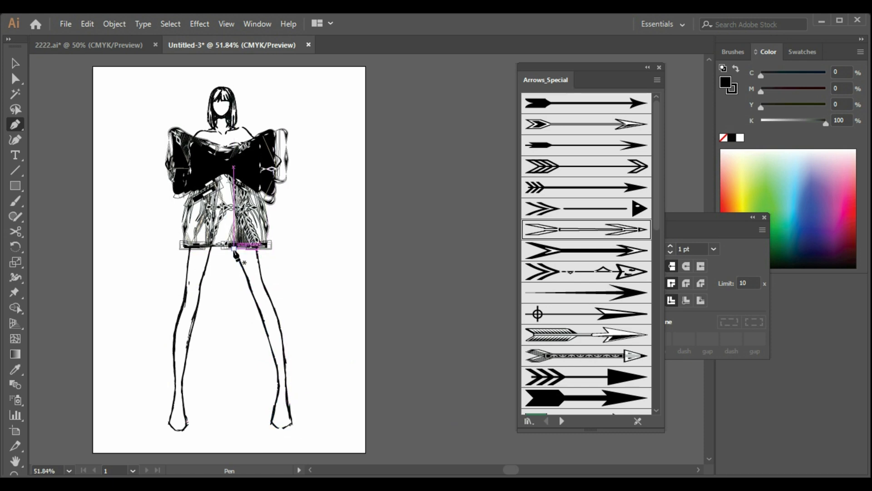
pyautogui.click(253, 300)
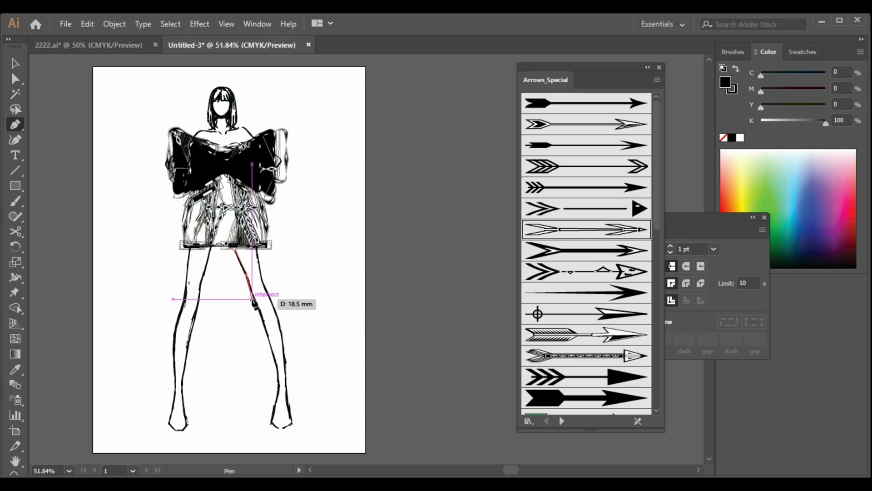
pyautogui.click(265, 320)
pyautogui.click(270, 348)
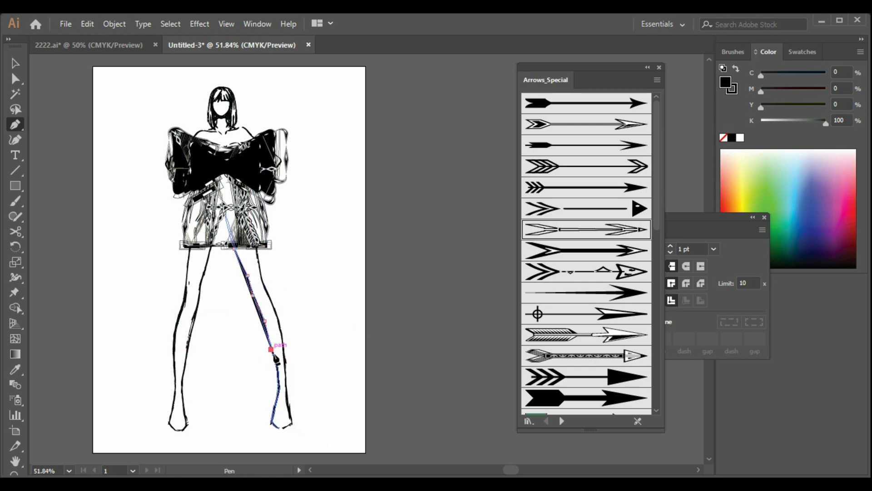
pyautogui.click(279, 386)
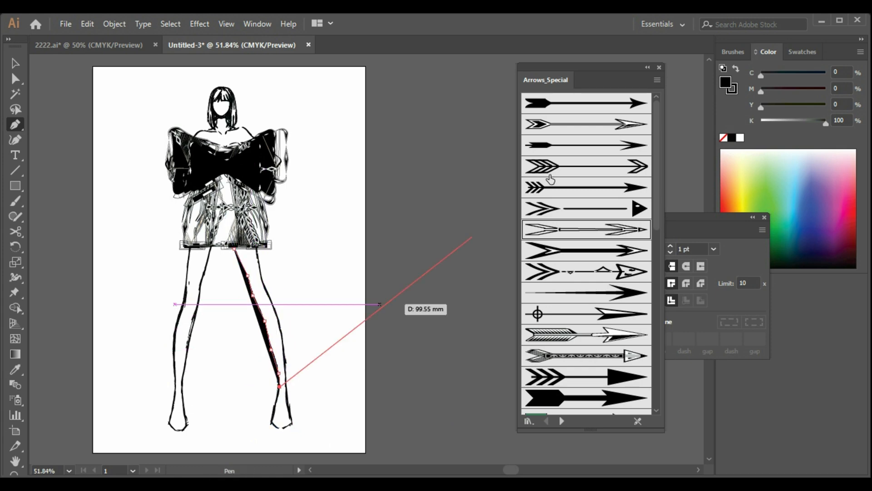
pyautogui.click(271, 418)
pyautogui.moveTo(291, 426); pyautogui.dragTo(296, 415)
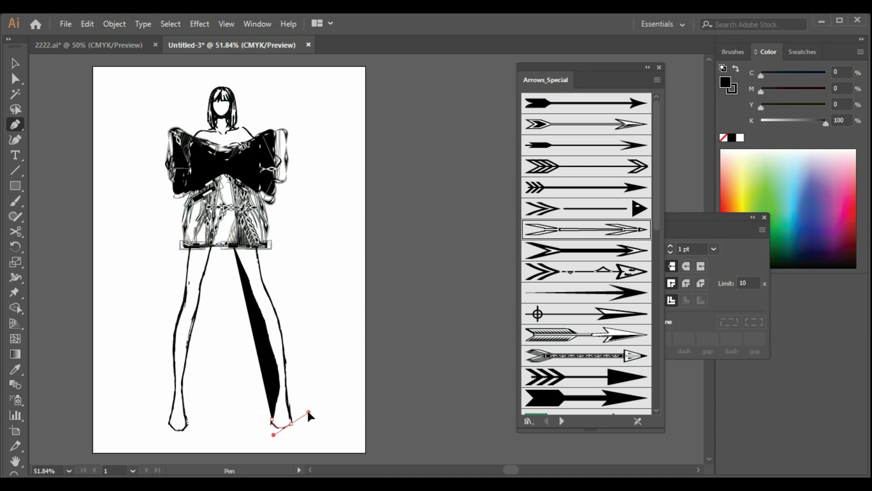
# Step: Continue the path up the leg's outer edge to the dress hem and close the shape at its starting point
pyautogui.click(291, 425)
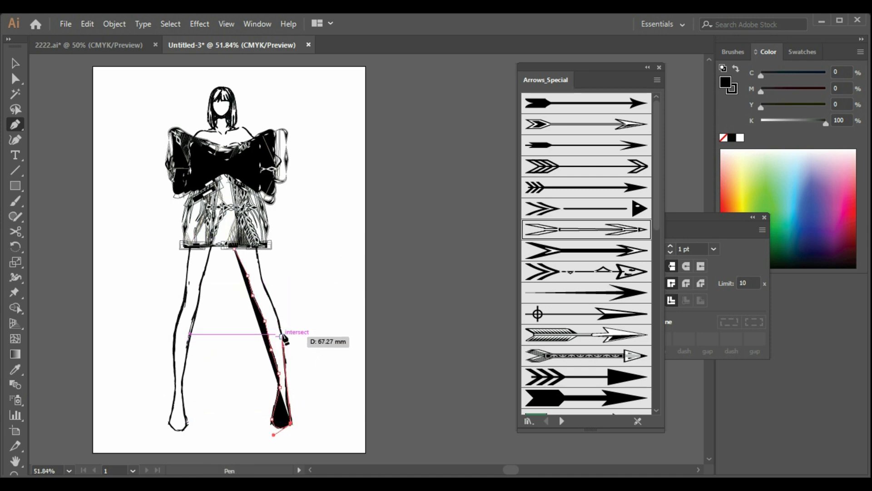
pyautogui.click(285, 361)
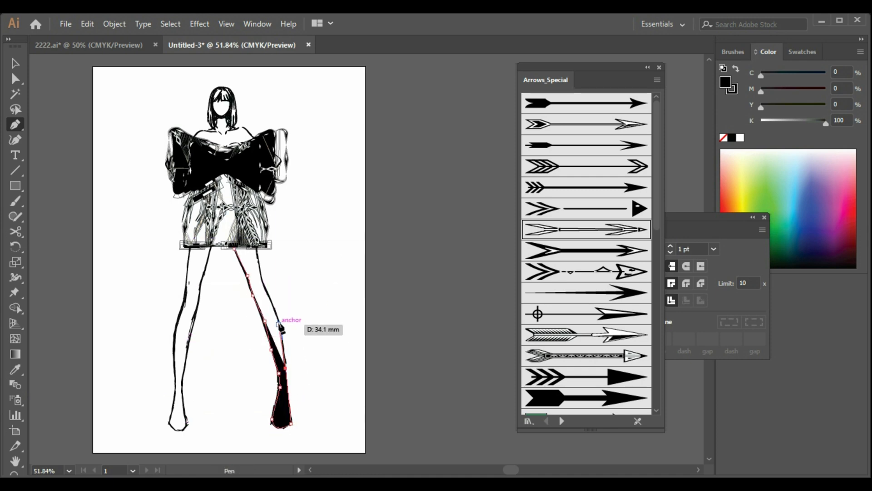
pyautogui.click(265, 285)
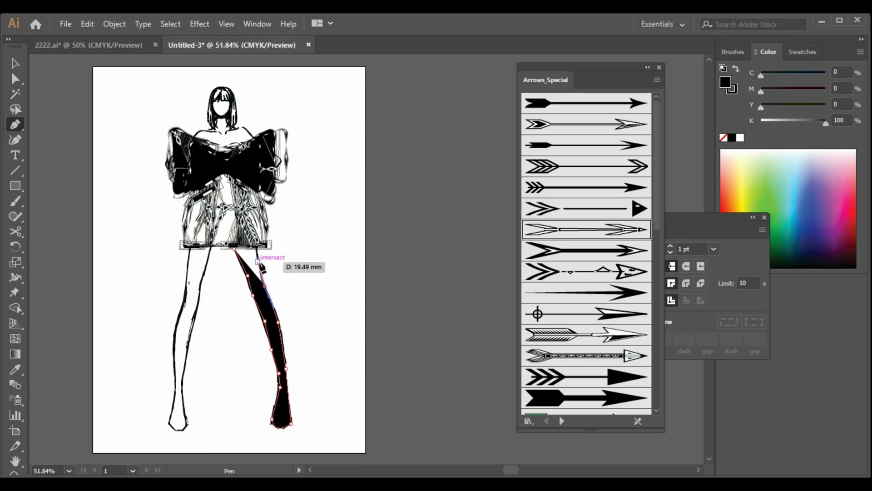
pyautogui.click(258, 270)
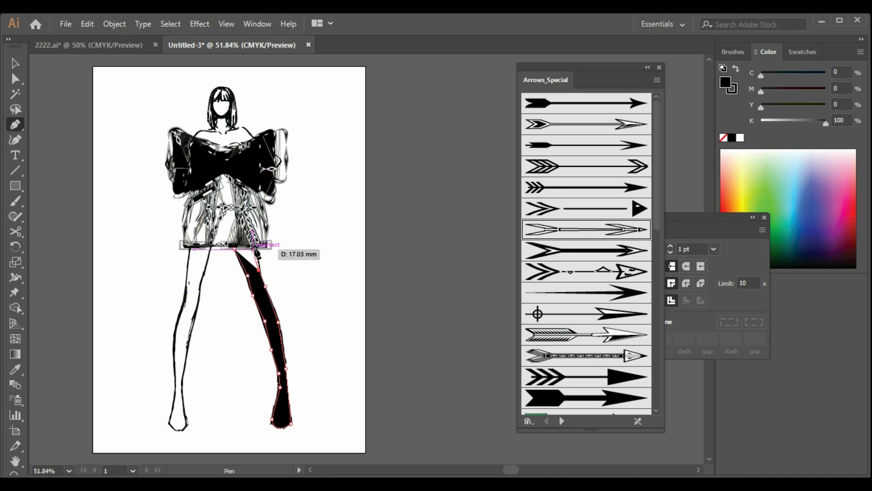
pyautogui.click(257, 247)
pyautogui.click(233, 247)
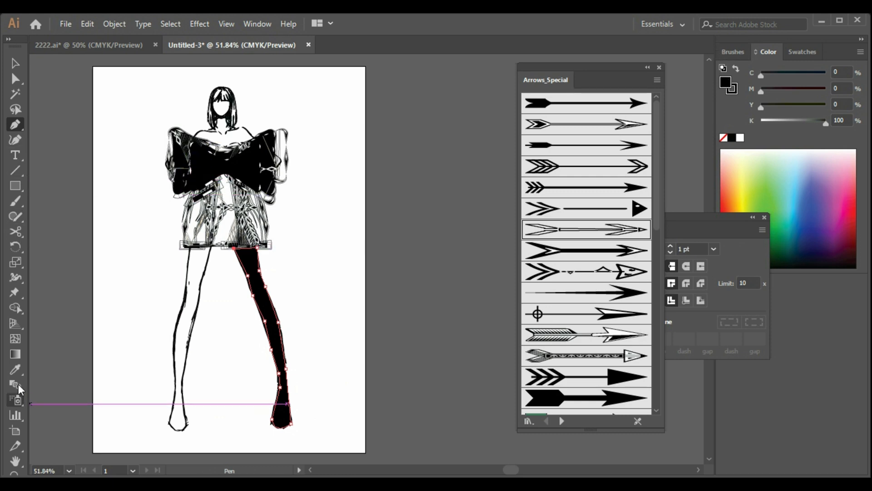
# Step: Fill the traced leg shape with the dress's pattern using the Eyedropper
pyautogui.click(15, 370)
pyautogui.click(246, 232)
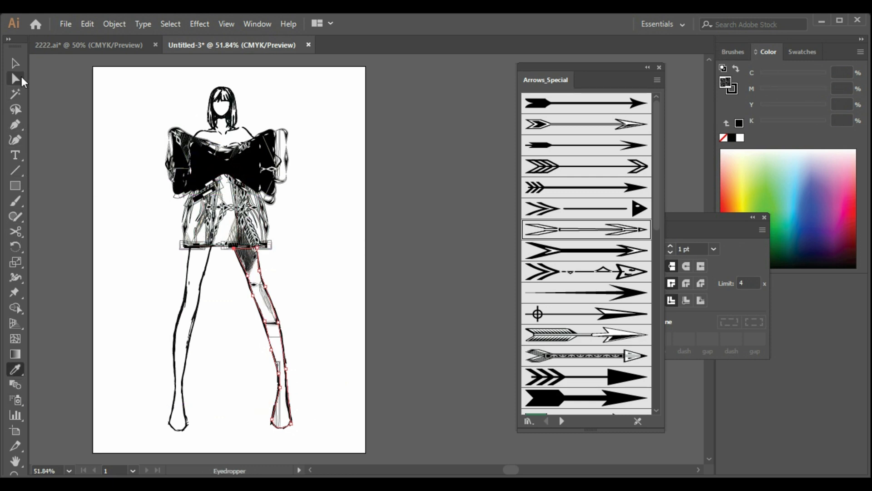
pyautogui.click(15, 62)
pyautogui.click(132, 247)
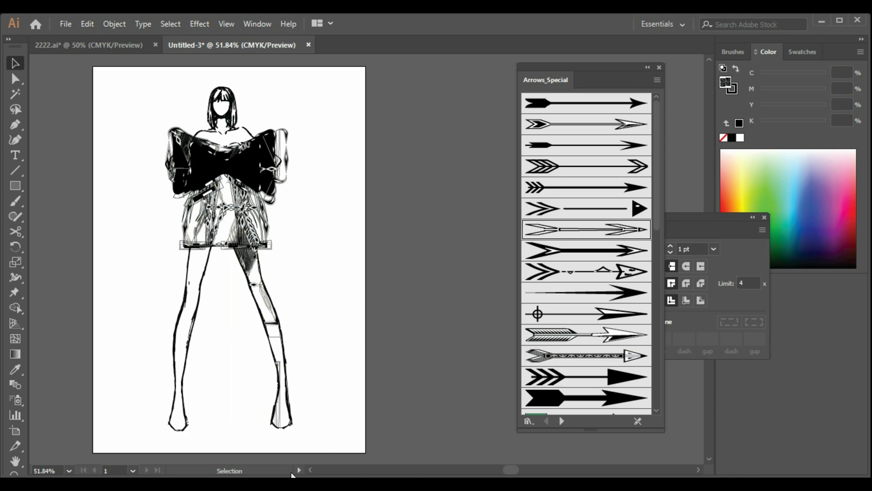
# Step: Apply the hollow arrow brush used on the dress to the outline of the patterned leg shape
pyautogui.click(287, 400)
pyautogui.click(733, 52)
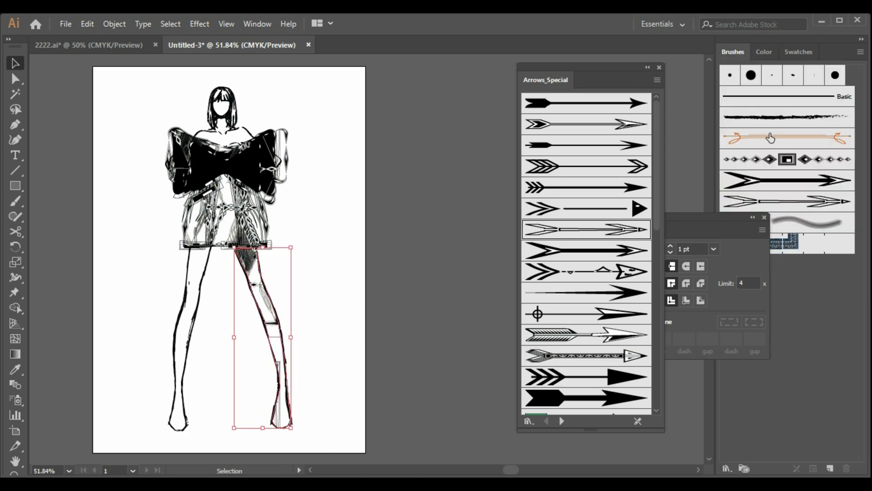
pyautogui.click(778, 160)
pyautogui.click(796, 206)
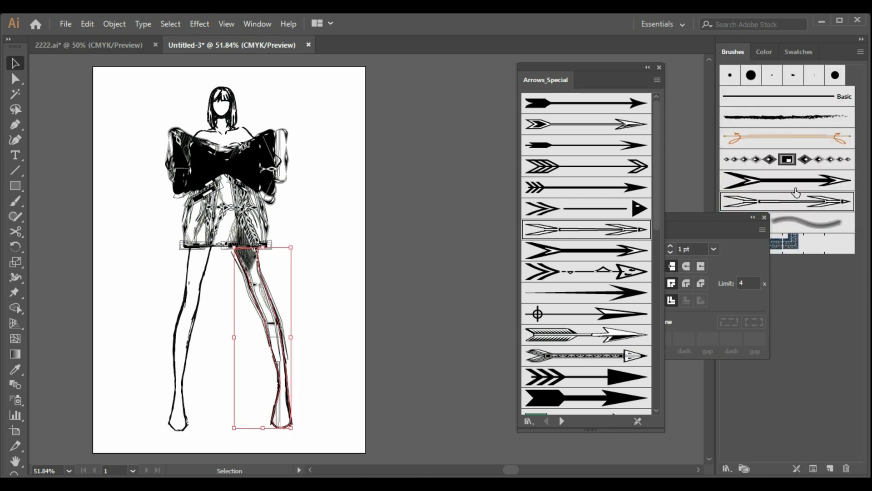
pyautogui.click(796, 181)
pyautogui.click(798, 202)
# Step: Try a 0.5 pt stroke weight on the leg shape's outline and undo the change
pyautogui.click(672, 252)
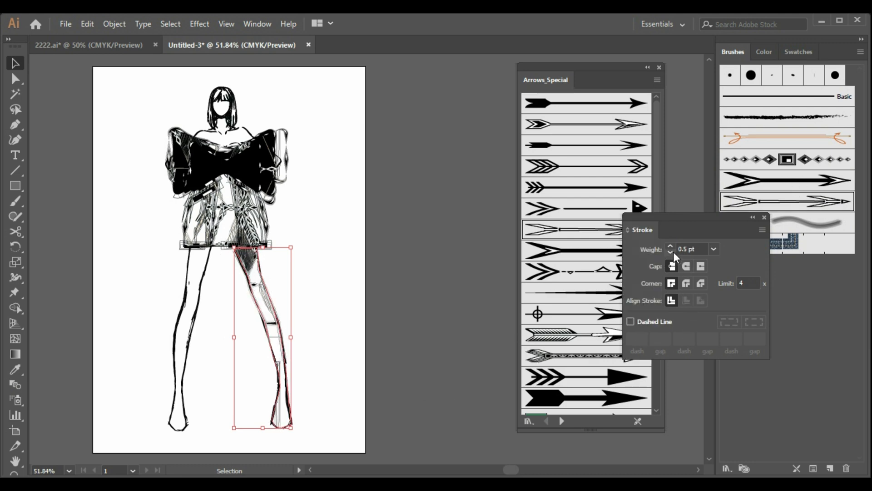
pyautogui.click(388, 309)
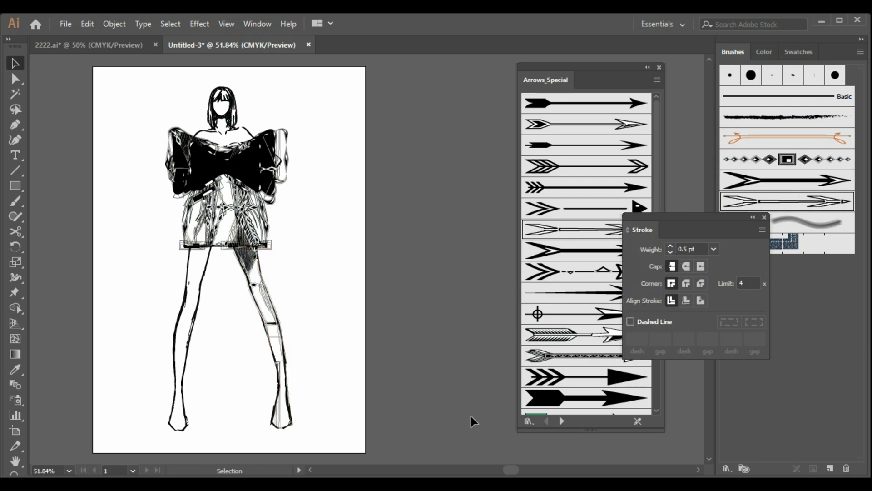
pyautogui.click(291, 429)
pyautogui.hotkey('ctrl', 'z')
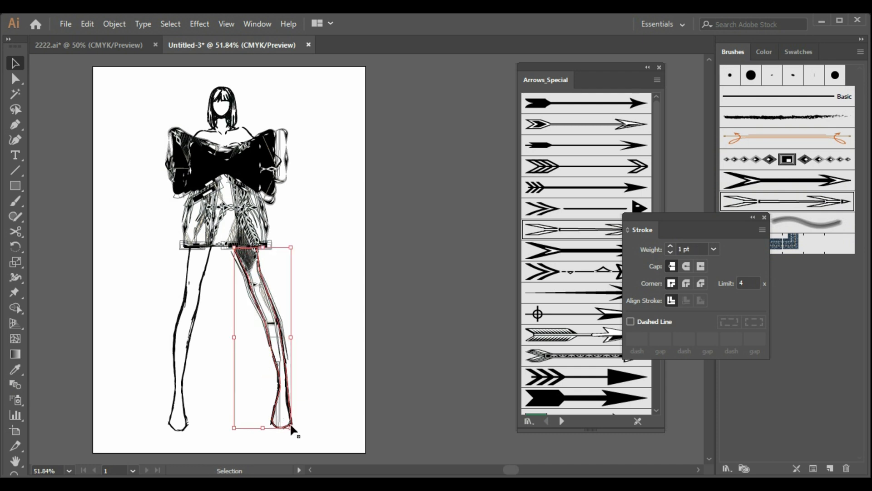
# Step: Undo the recent brush changes on the patterned leg shape's outline
pyautogui.hotkey('ctrl', 'z')
pyautogui.hotkey('ctrl', 'z')
pyautogui.hotkey('ctrl', 'z')
pyautogui.hotkey('ctrl', 'z')
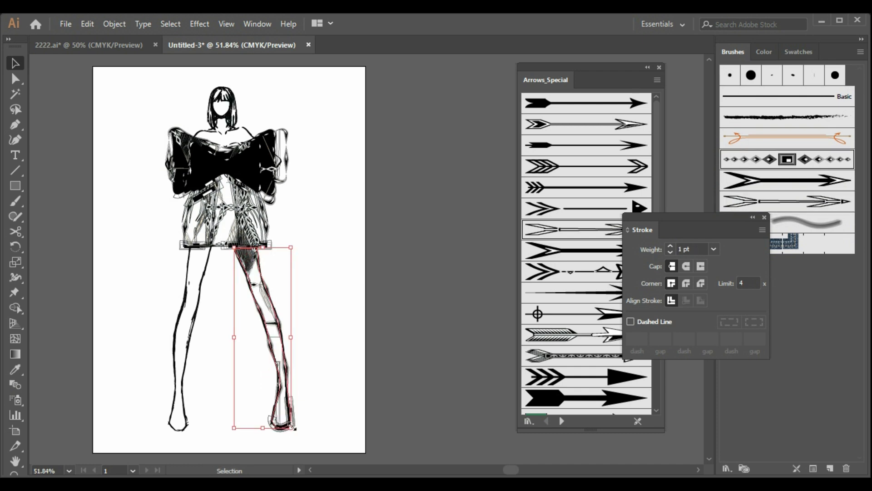
# Step: Try a 4 pt stroke on the patterned leg shape's plain outline and settle on a 2 pt weight
pyautogui.click(764, 54)
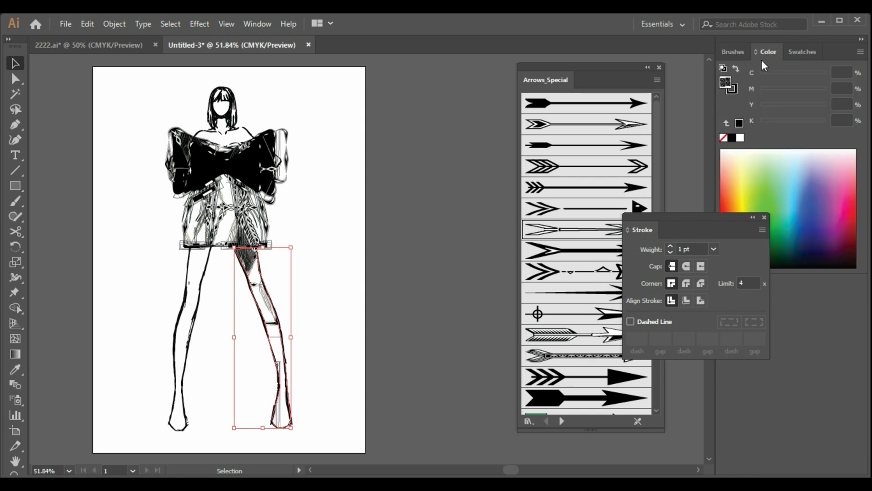
pyautogui.click(670, 247)
pyautogui.click(671, 247)
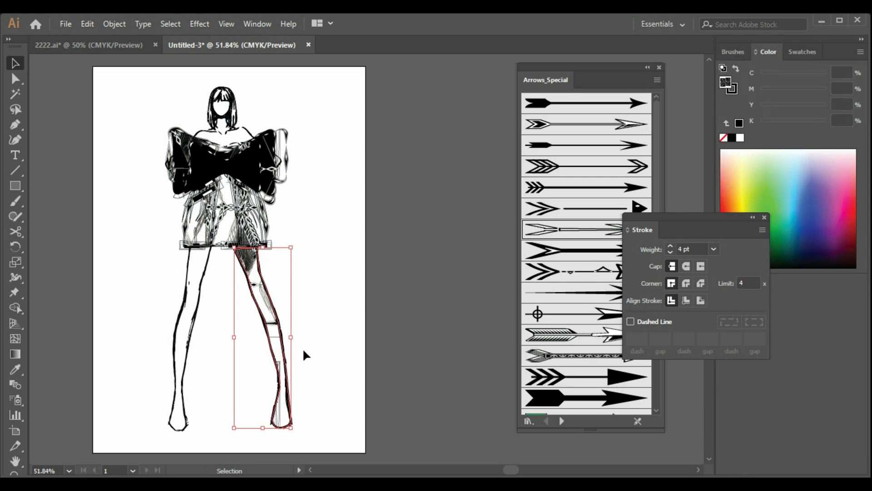
pyautogui.click(333, 360)
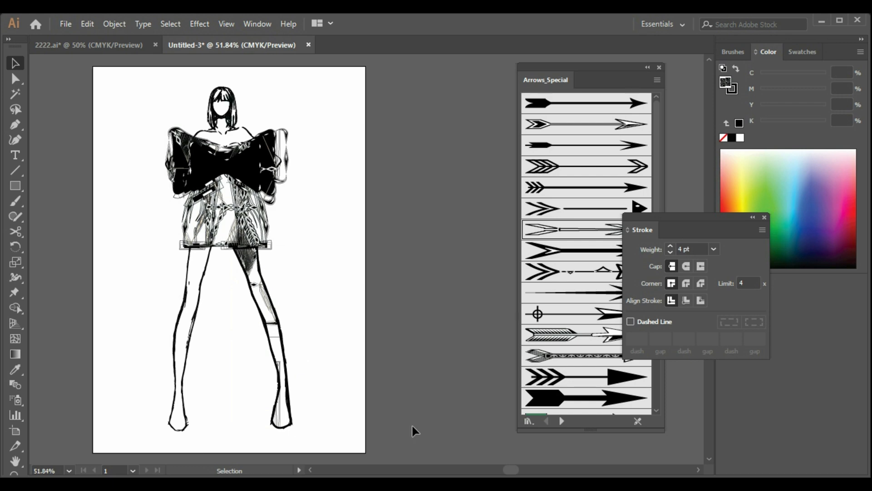
pyautogui.click(288, 377)
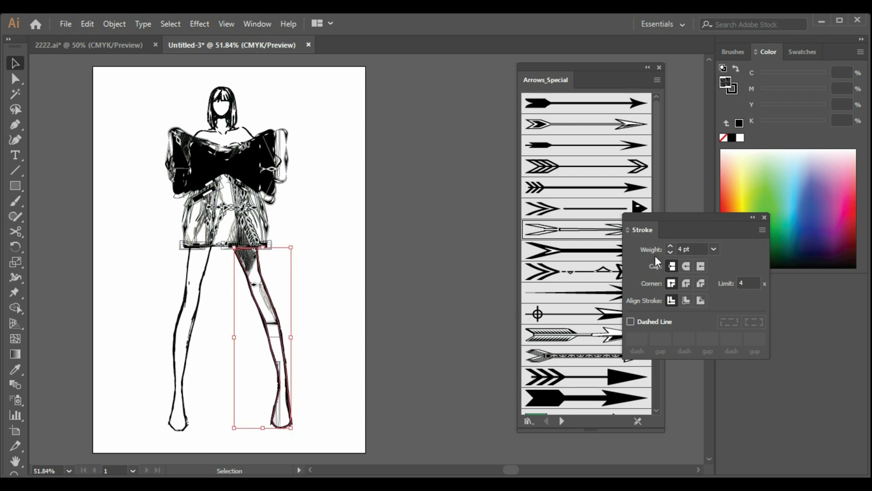
pyautogui.click(671, 252)
pyautogui.click(374, 459)
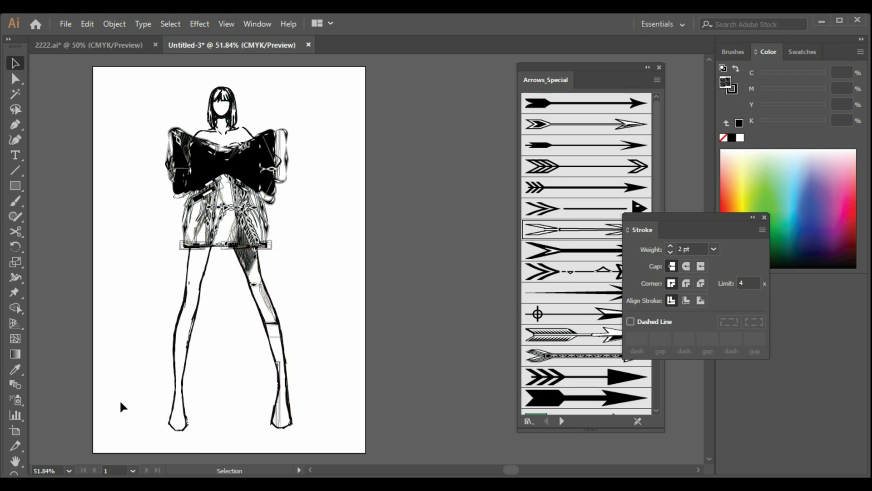
# Step: Trace the figure's other leg with the Pen tool from the dress hem down the inner edge to the foot
pyautogui.click(15, 124)
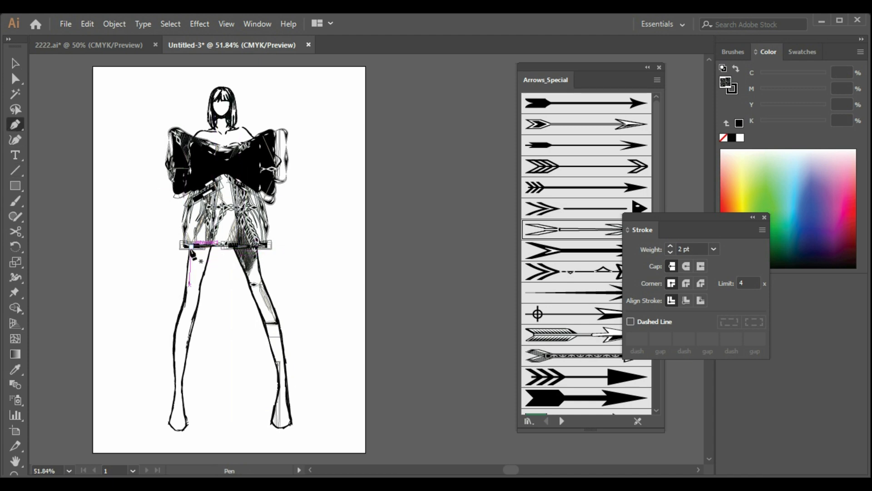
pyautogui.click(191, 247)
pyautogui.click(211, 246)
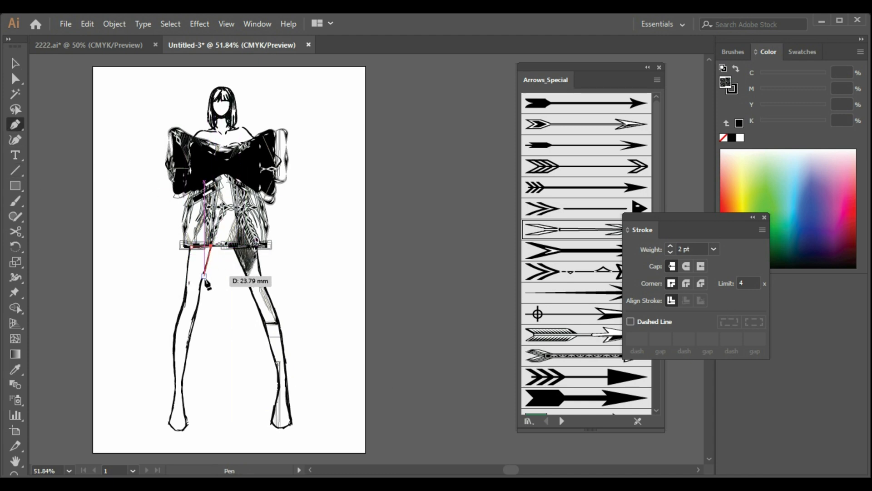
pyautogui.click(204, 275)
pyautogui.click(200, 289)
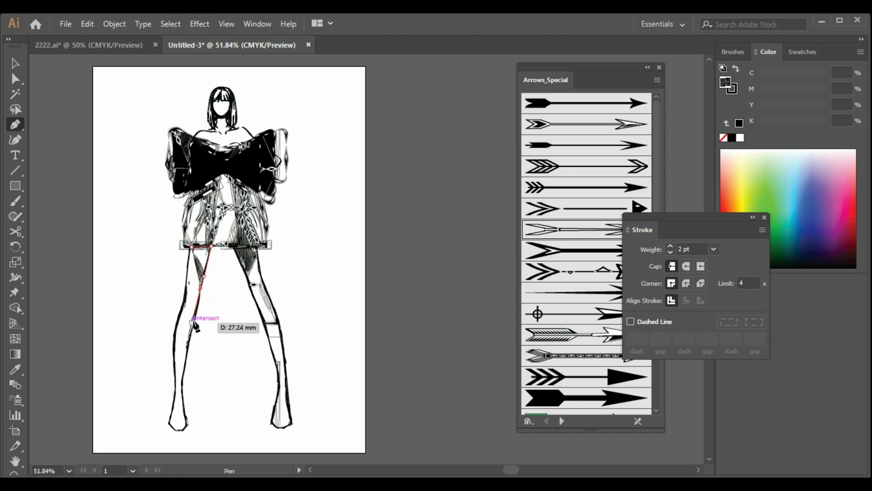
pyautogui.click(192, 321)
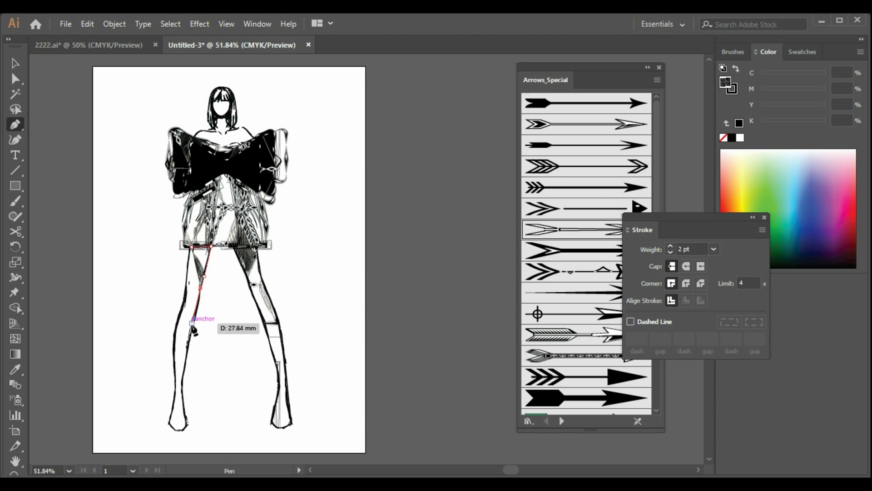
pyautogui.click(184, 375)
pyautogui.click(181, 392)
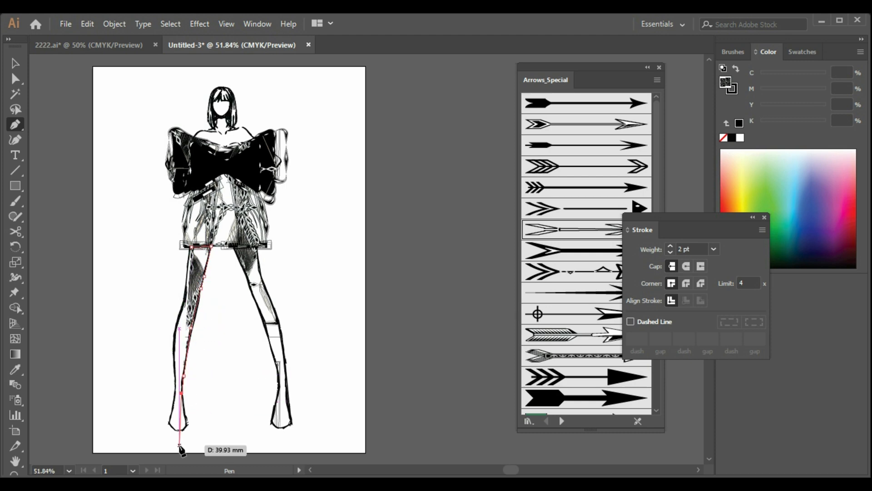
pyautogui.click(186, 422)
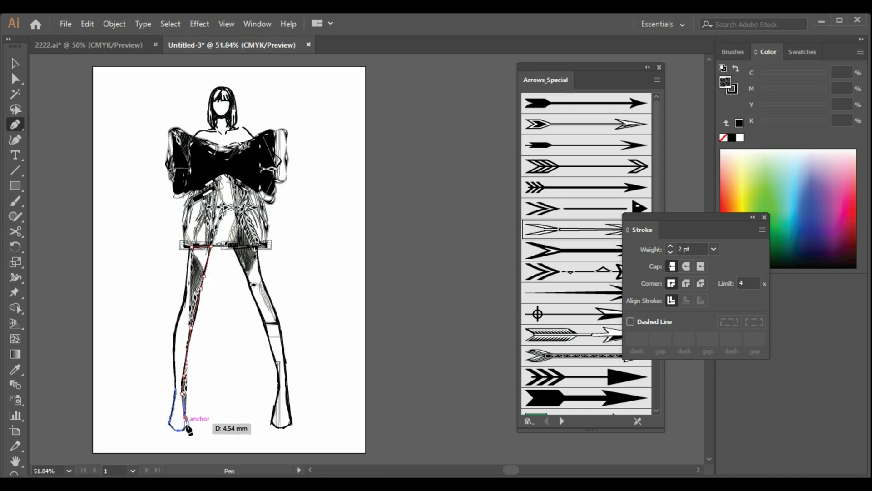
# Step: Continue the path around the foot and up the leg's outer edge, close it at the hem, and deselect the shape
pyautogui.moveTo(169, 422); pyautogui.dragTo(154, 403)
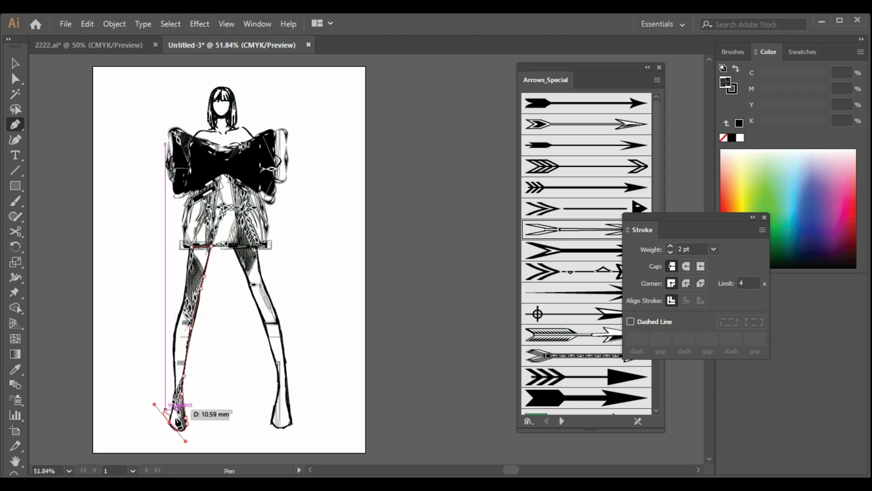
pyautogui.click(170, 422)
pyautogui.click(173, 399)
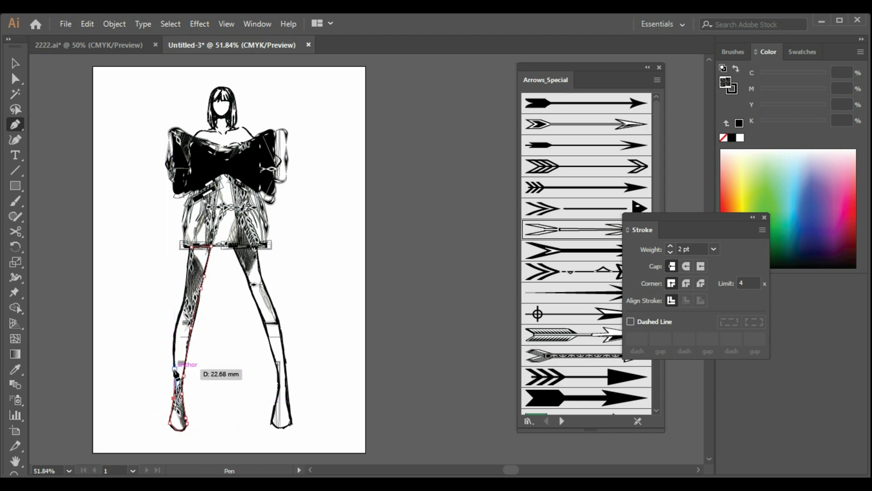
pyautogui.click(174, 366)
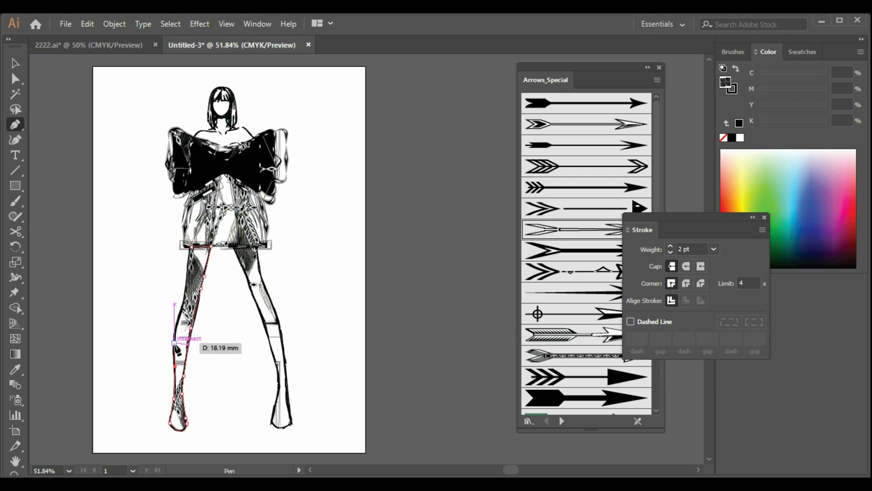
pyautogui.click(174, 346)
pyautogui.click(180, 313)
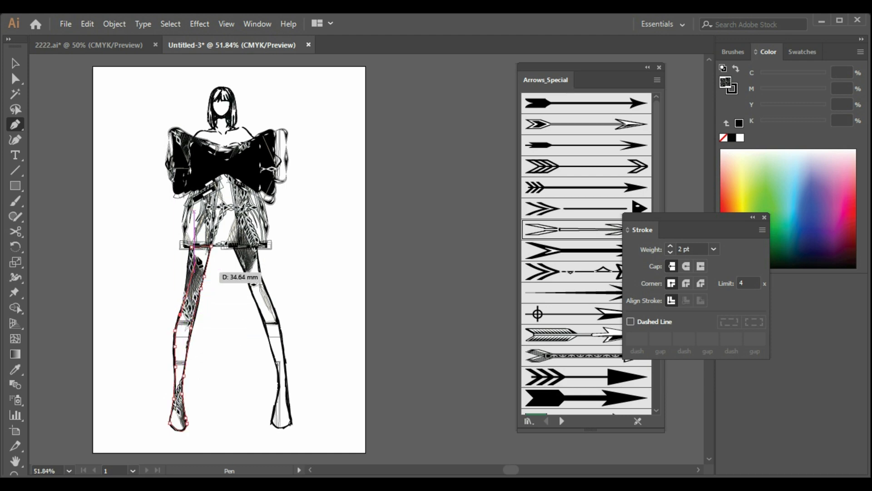
pyautogui.click(187, 286)
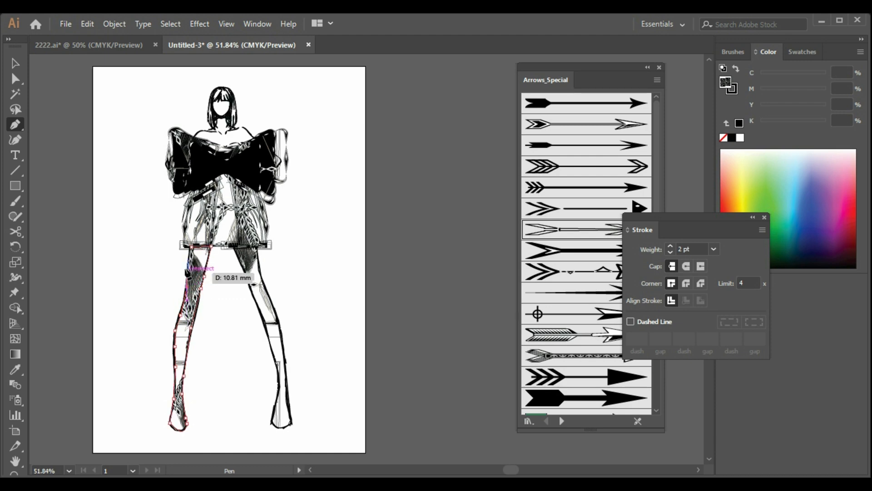
pyautogui.click(191, 247)
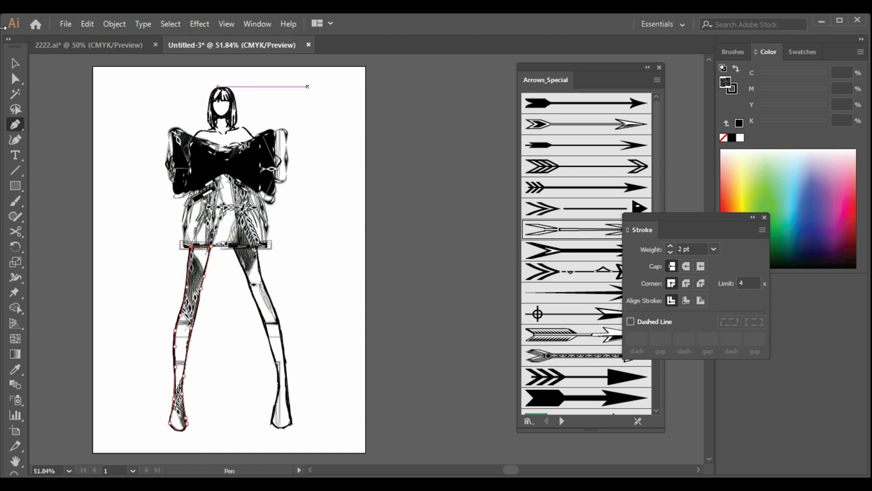
pyautogui.press('v')
pyautogui.click(450, 386)
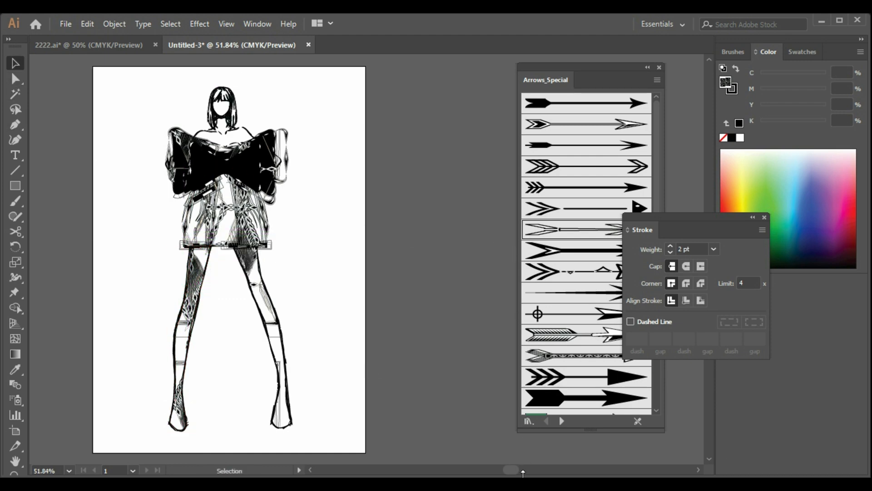
# Step: Select the whole dress and widen it evenly on both sides
pyautogui.moveTo(262, 238); pyautogui.dragTo(271, 250)
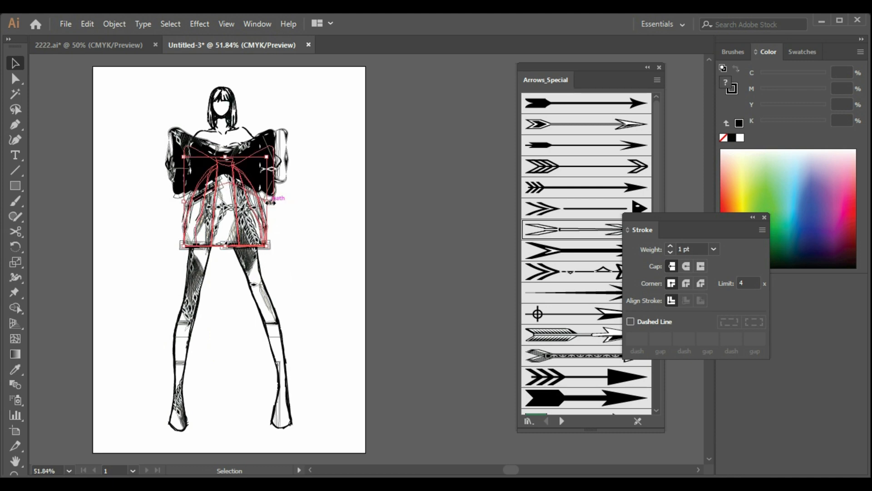
pyautogui.moveTo(271, 201); pyautogui.dragTo(178, 202)
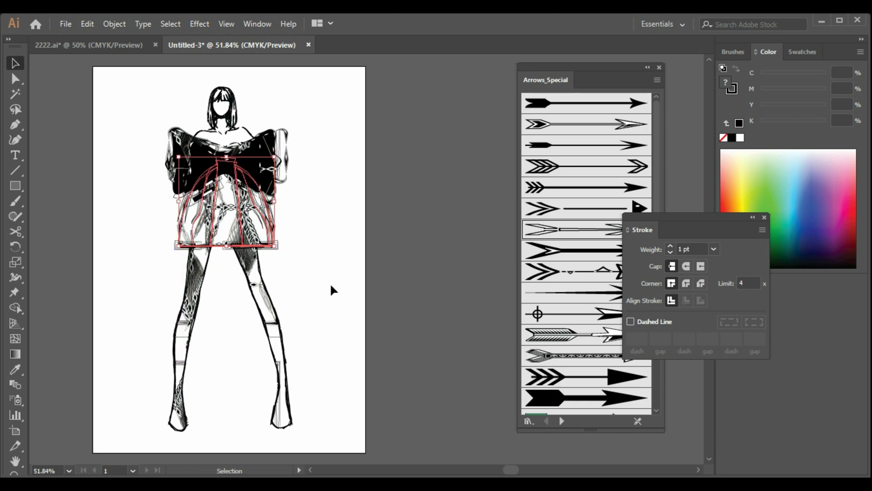
pyautogui.click(379, 281)
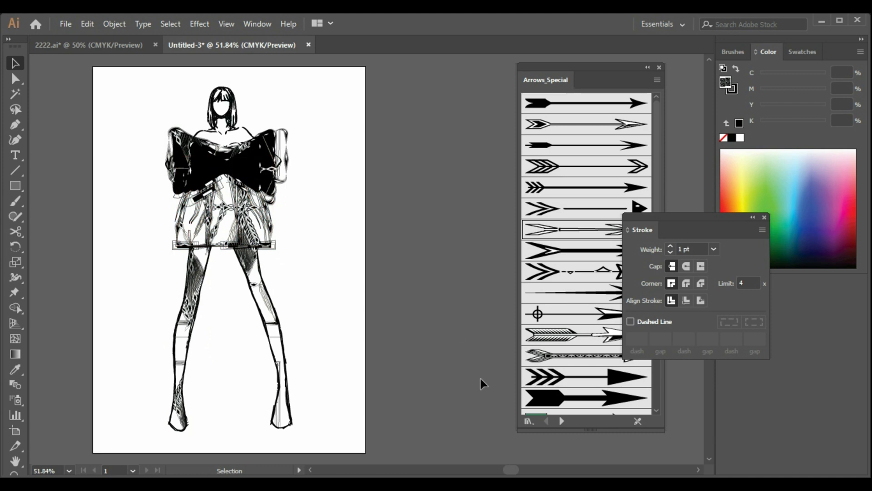
# Step: Apply the hollow arrow brush to the dress outlines, replacing the ornamental brush along the hem
pyautogui.click(274, 247)
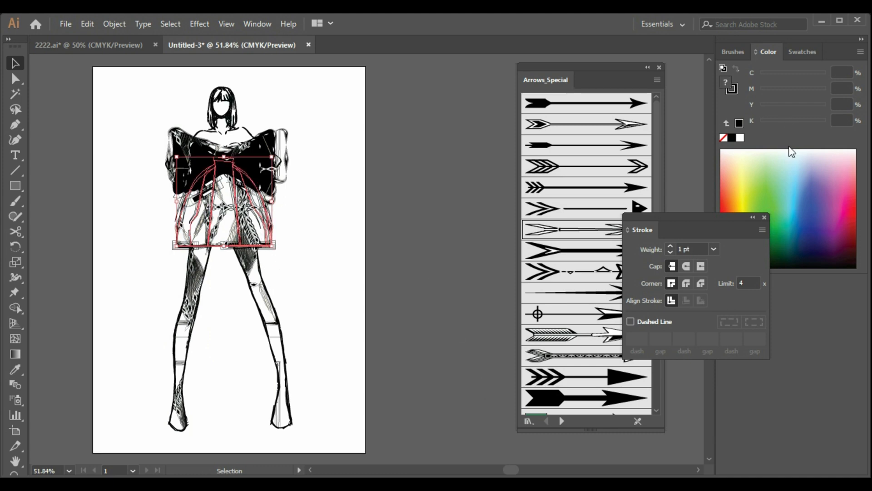
pyautogui.press('F5')
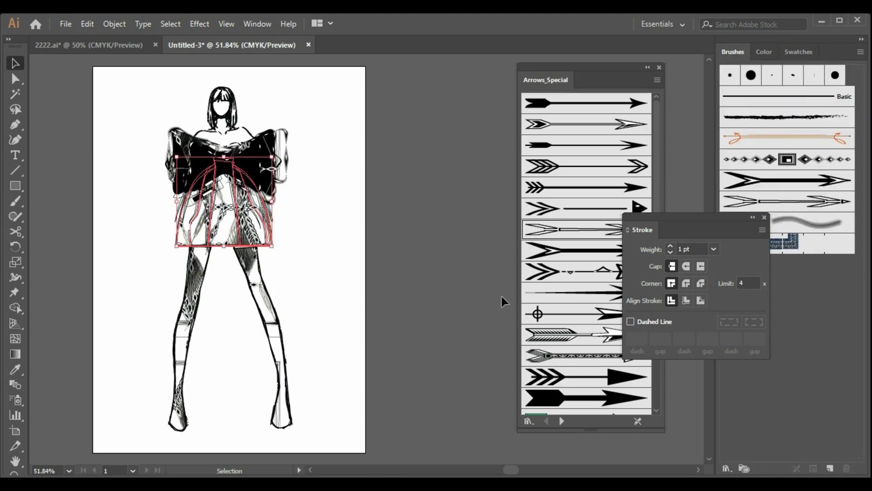
pyautogui.click(501, 296)
pyautogui.click(273, 241)
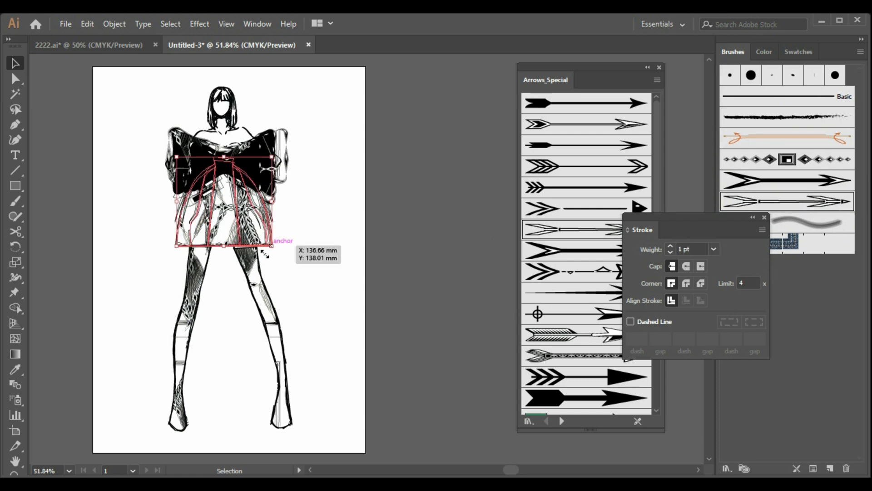
# Step: Shorten the dress by raising its hem in two small adjustments
pyautogui.moveTo(226, 246); pyautogui.dragTo(225, 240)
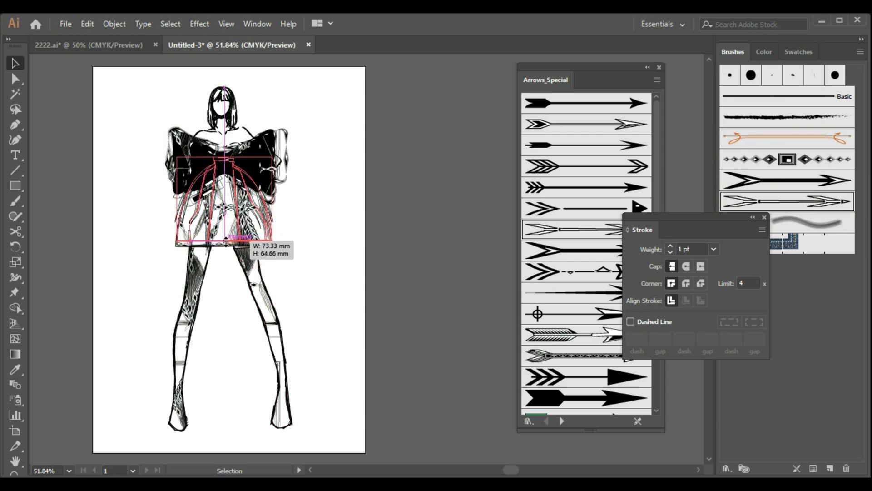
pyautogui.click(301, 284)
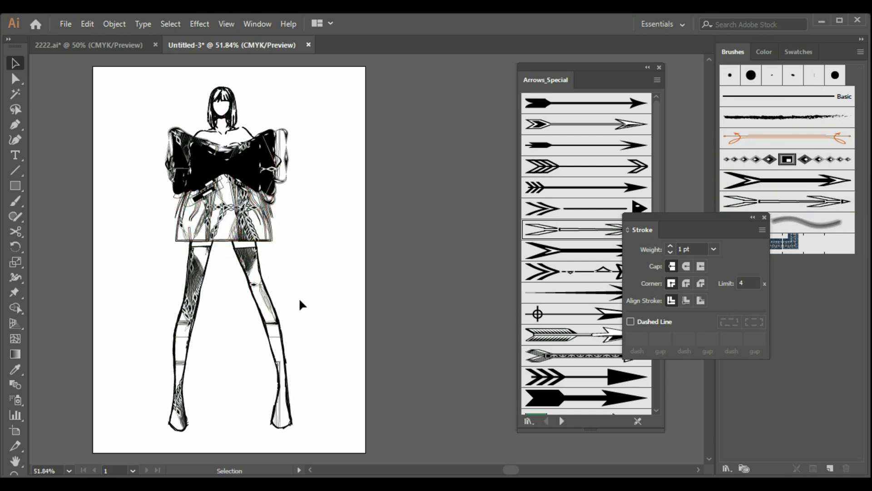
pyautogui.click(224, 240)
pyautogui.moveTo(223, 240); pyautogui.dragTo(224, 235)
pyautogui.click(349, 250)
# Step: Narrow the shortened dress slightly from both sides
pyautogui.click(265, 219)
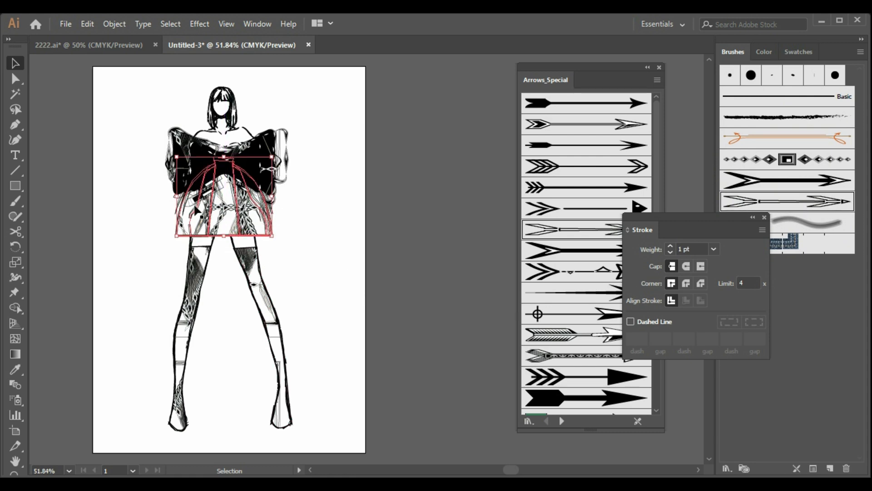
pyautogui.moveTo(176, 196); pyautogui.dragTo(181, 196)
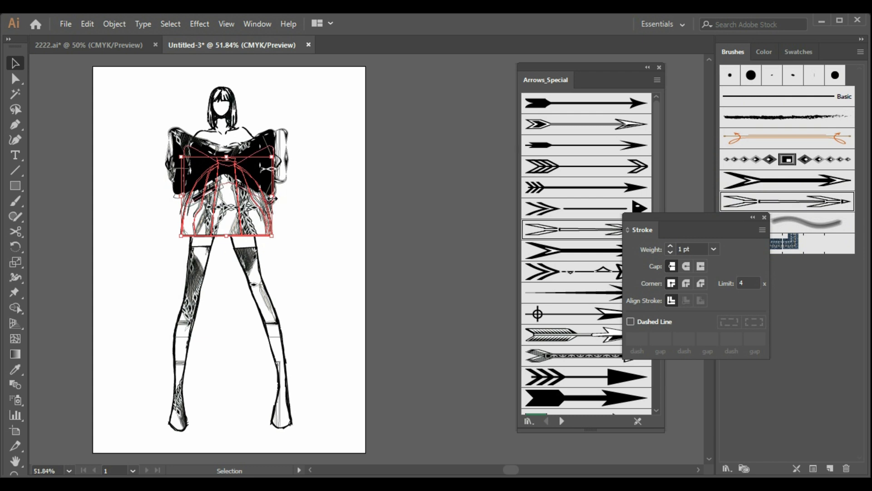
pyautogui.moveTo(272, 196); pyautogui.dragTo(268, 196)
pyautogui.click(344, 246)
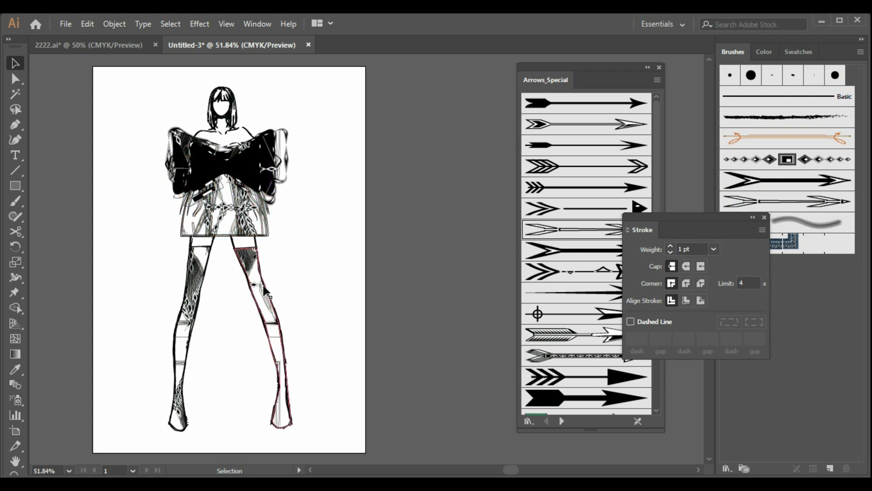
# Step: Draw a closed patterned band with the Pen tool to fill the gap between the hem and the first patterned leg shape
pyautogui.click(251, 263)
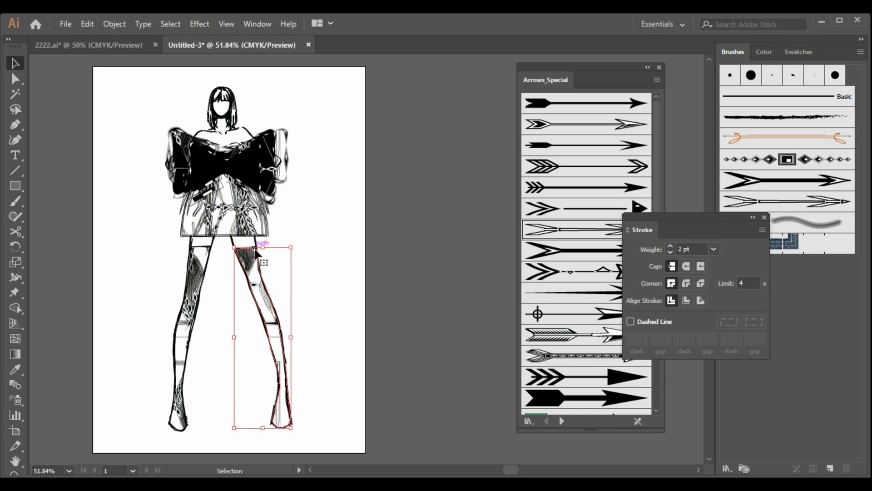
pyautogui.click(296, 237)
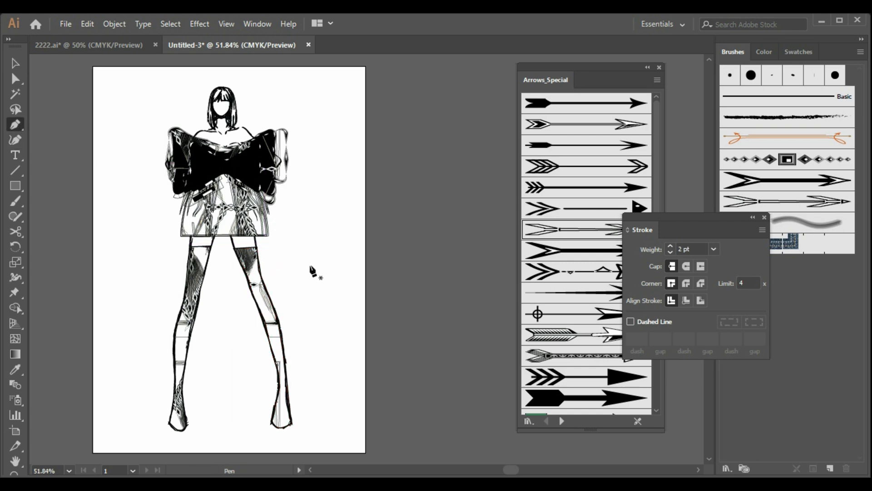
pyautogui.click(232, 236)
pyautogui.click(234, 246)
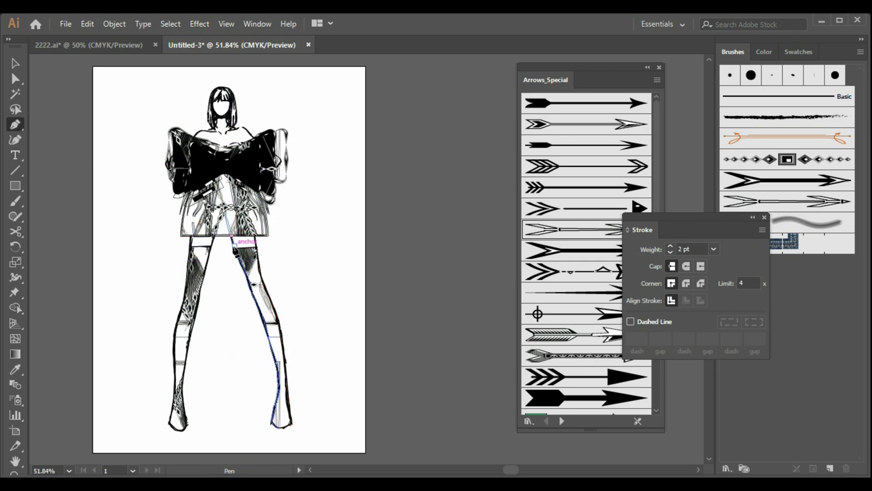
pyautogui.click(257, 250)
pyautogui.click(256, 235)
pyautogui.click(232, 236)
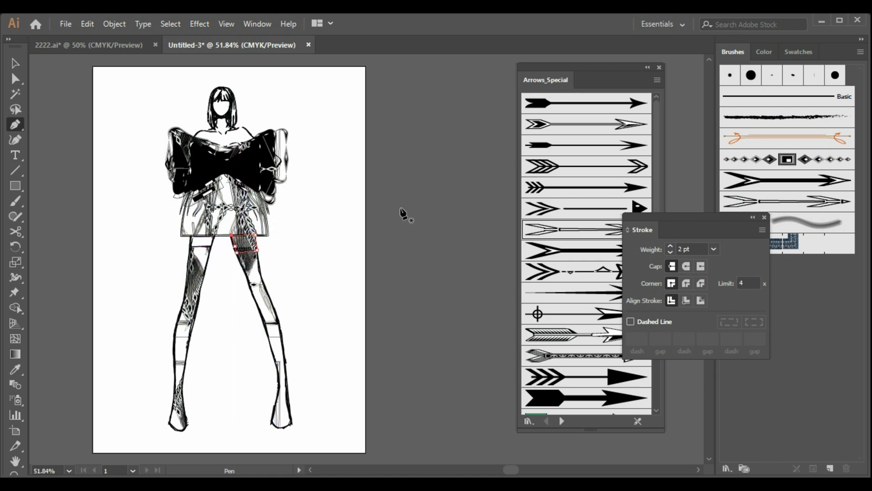
pyautogui.click(15, 67)
pyautogui.click(361, 461)
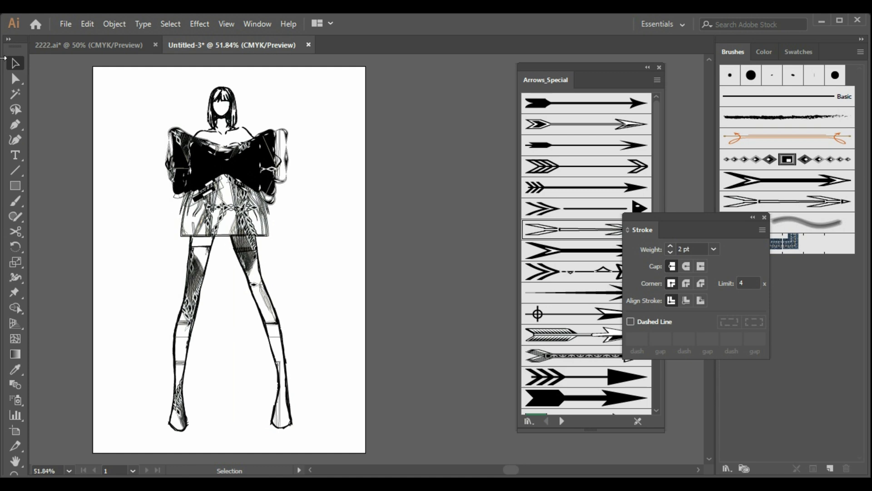
# Step: Try to fill the gap between the hem and the other leg's patterned shape with a four-cornered Pen tool band
pyautogui.click(15, 125)
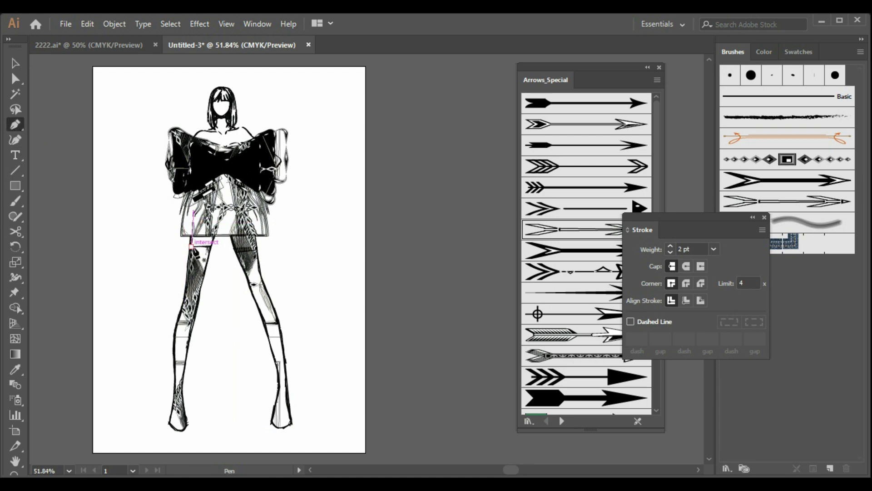
pyautogui.click(213, 236)
pyautogui.click(210, 251)
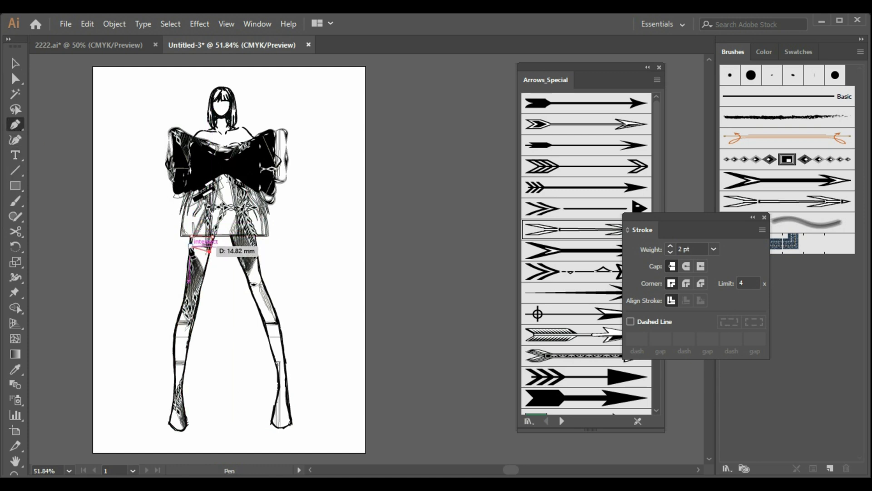
pyautogui.click(189, 249)
pyautogui.click(191, 235)
pyautogui.click(17, 65)
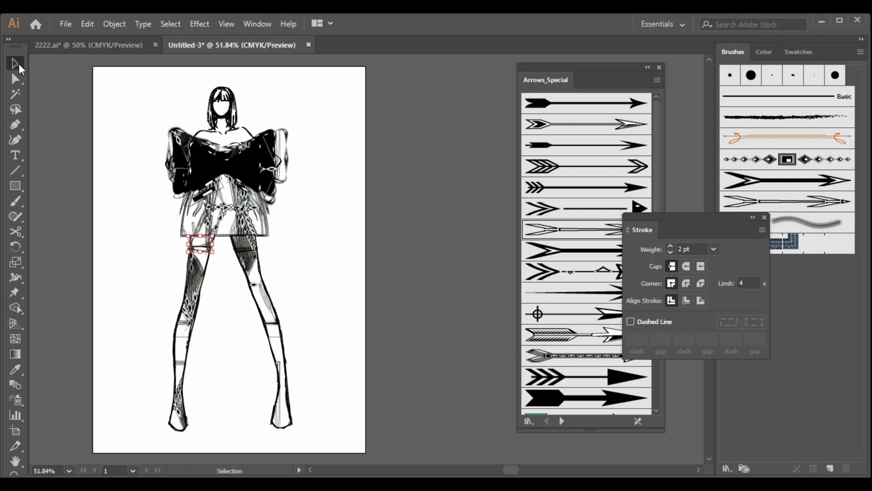
pyautogui.click(60, 151)
pyautogui.hotkey('ctrl', 'z')
pyautogui.hotkey('ctrl', 'z')
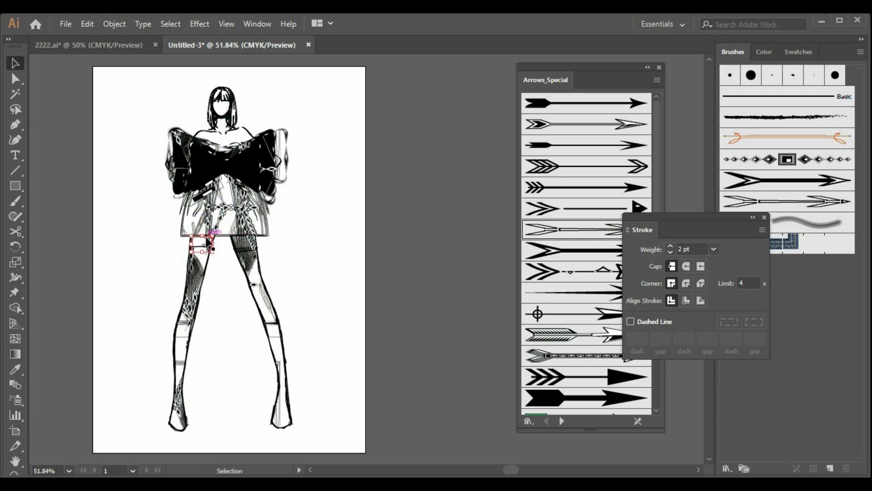
# Step: Delete the Pen-drawn bands between the dress hem and the patterned shapes on both legs
pyautogui.keyDown('shift'); pyautogui.click(241, 251); pyautogui.keyUp('shift')
pyautogui.press('Delete')
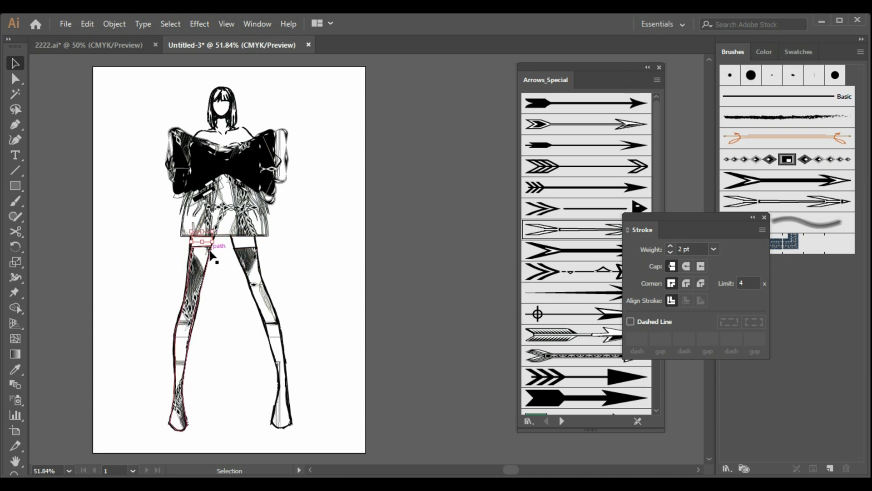
pyautogui.click(209, 249)
pyautogui.click(390, 336)
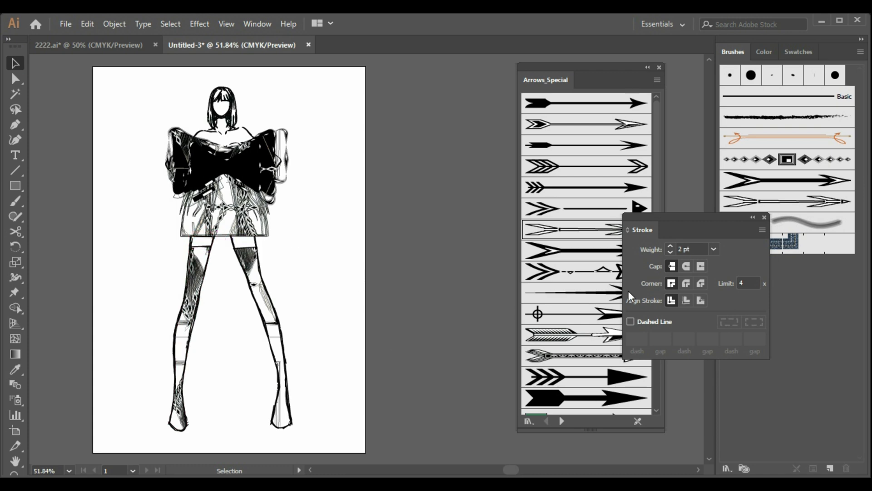
# Step: Draw a patterned rectangle covering the whole artboard and extend its upper edge to meet the page edge
pyautogui.click(22, 185)
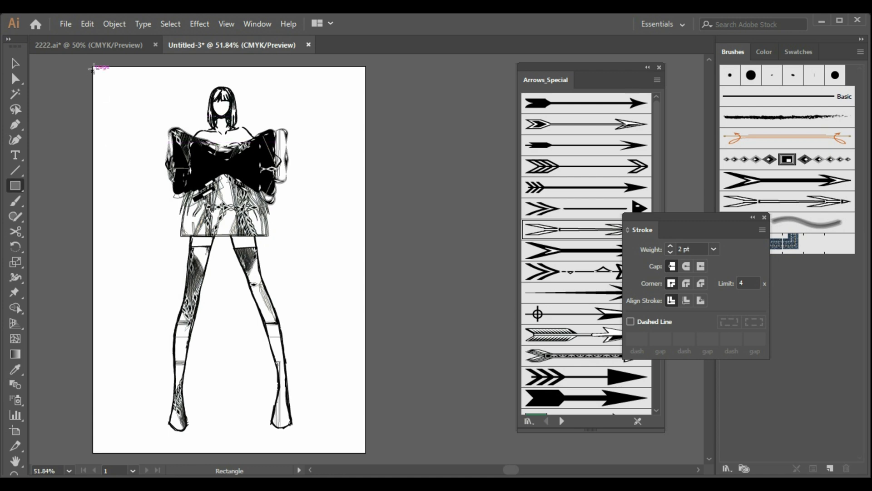
pyautogui.moveTo(93, 68); pyautogui.dragTo(366, 453)
pyautogui.click(16, 62)
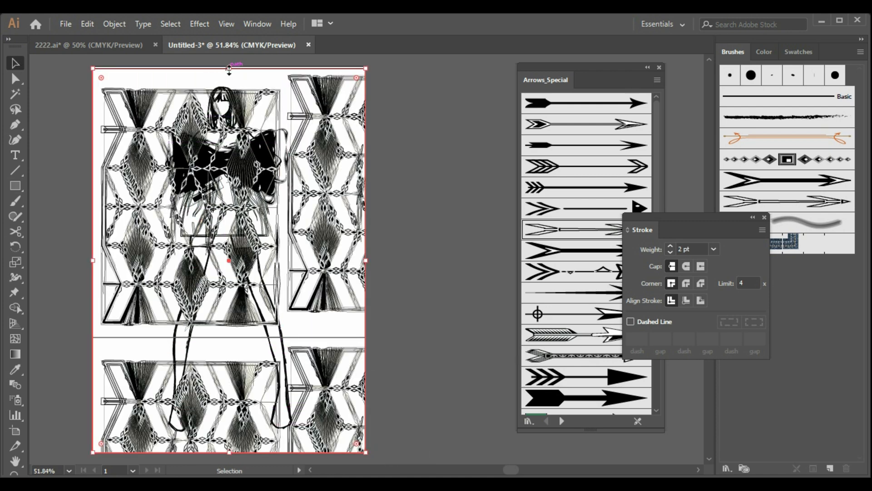
pyautogui.moveTo(229, 70); pyautogui.dragTo(229, 66)
# Step: Send the artboard-sized patterned rectangle to the back, behind the dressed figure
pyautogui.rightClick(344, 256)
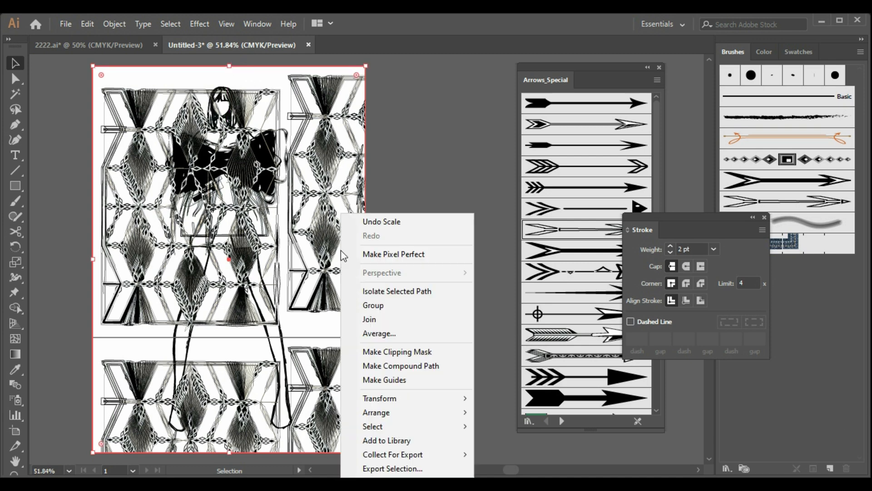
pyautogui.moveTo(419, 416)
pyautogui.click(517, 456)
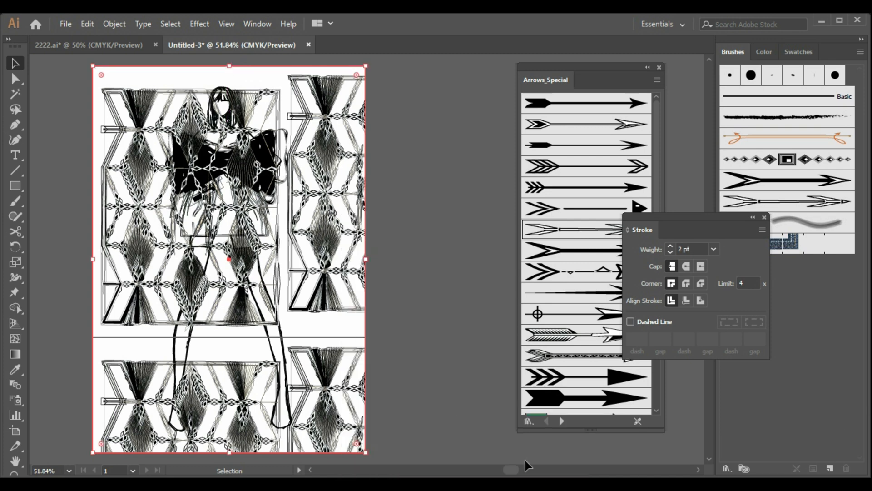
pyautogui.click(454, 400)
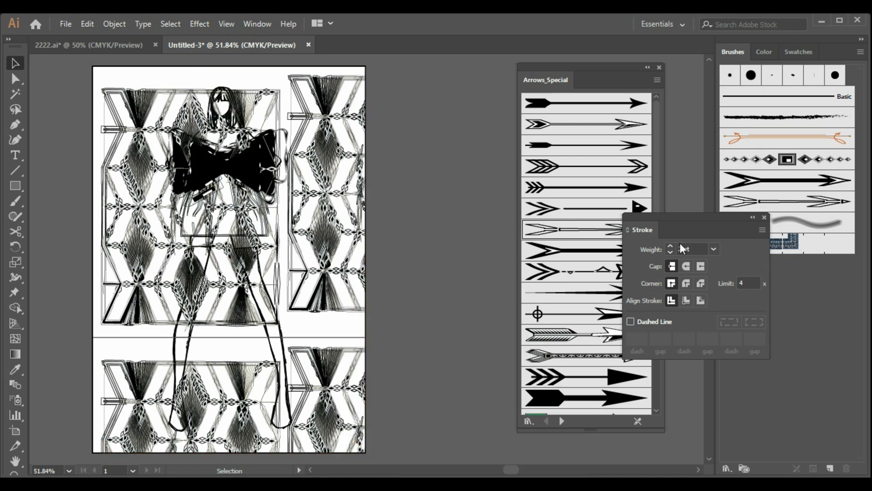
# Step: Close the Arrows_Special library and reduce the patterned background rectangle's opacity to 29%
pyautogui.click(259, 26)
pyautogui.click(387, 437)
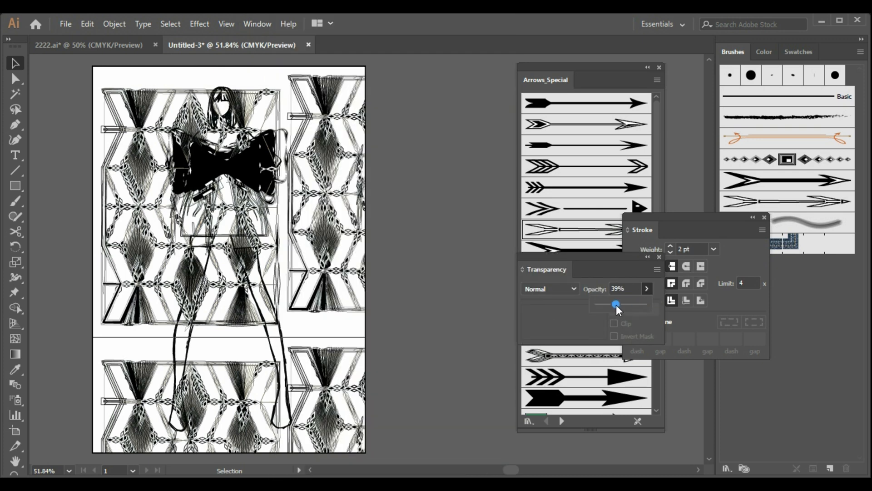
pyautogui.click(350, 359)
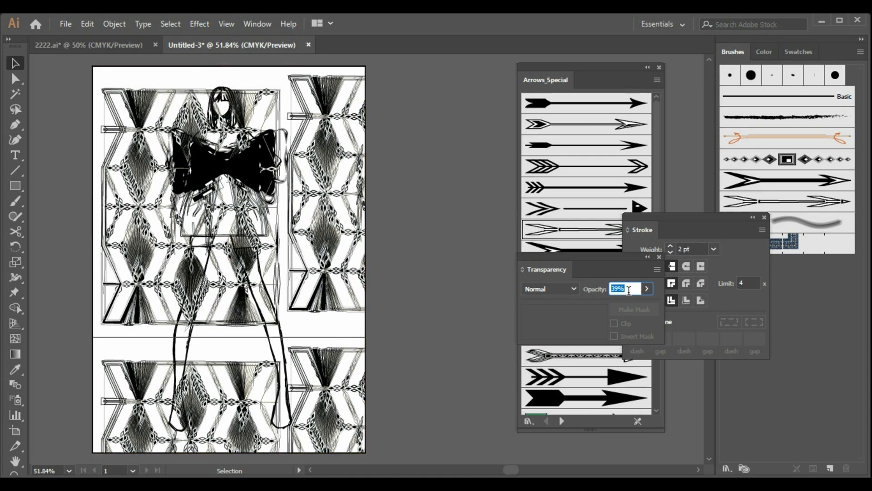
pyautogui.click(646, 289)
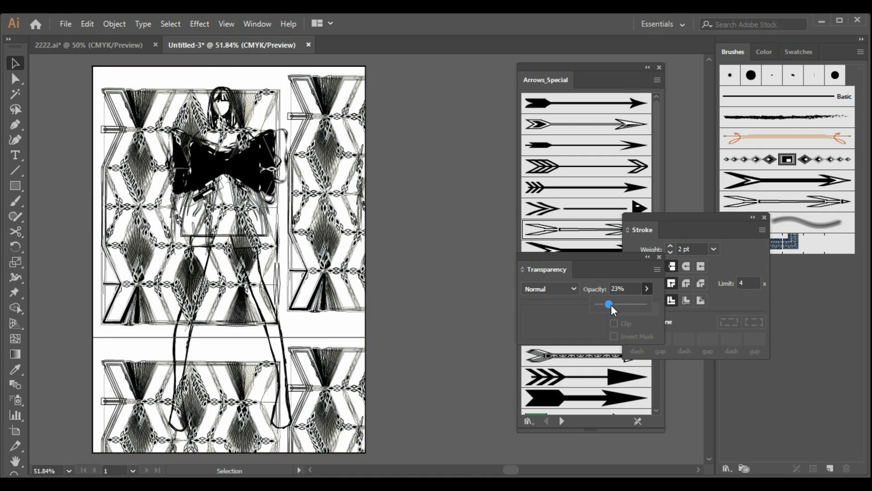
pyautogui.click(658, 68)
pyautogui.click(323, 254)
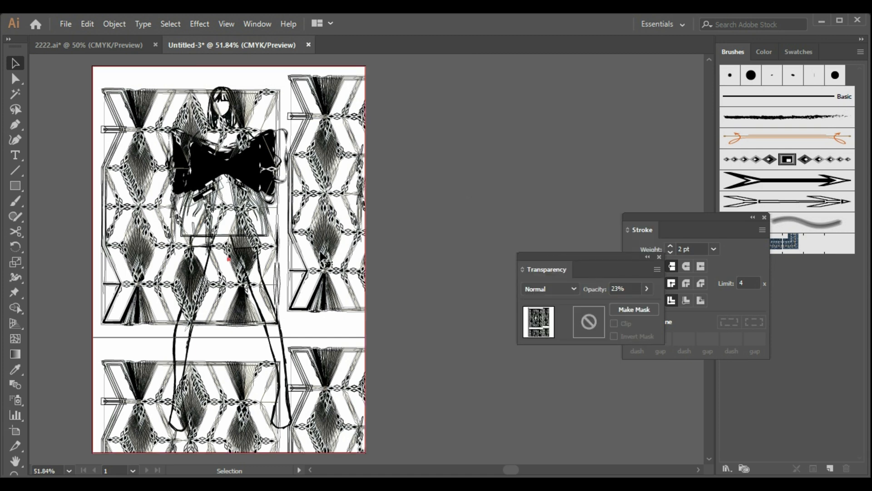
pyautogui.click(240, 262)
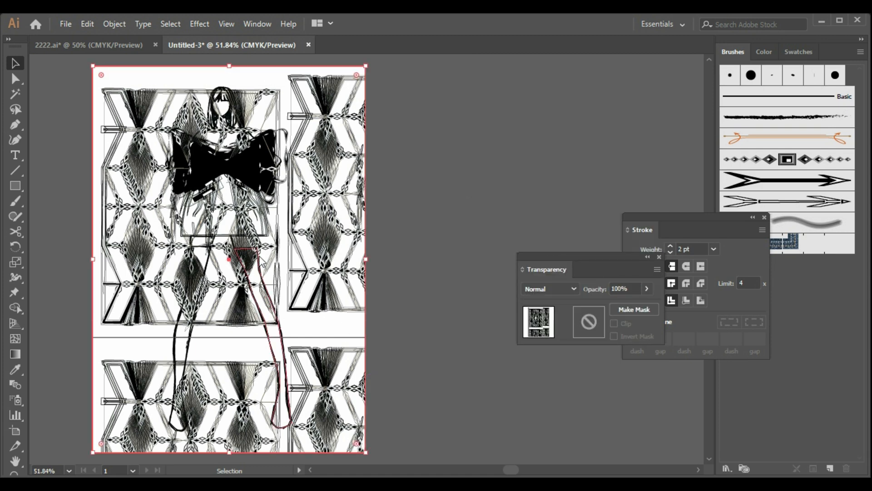
pyautogui.rightClick(259, 261)
pyautogui.moveTo(358, 414)
pyautogui.click(429, 415)
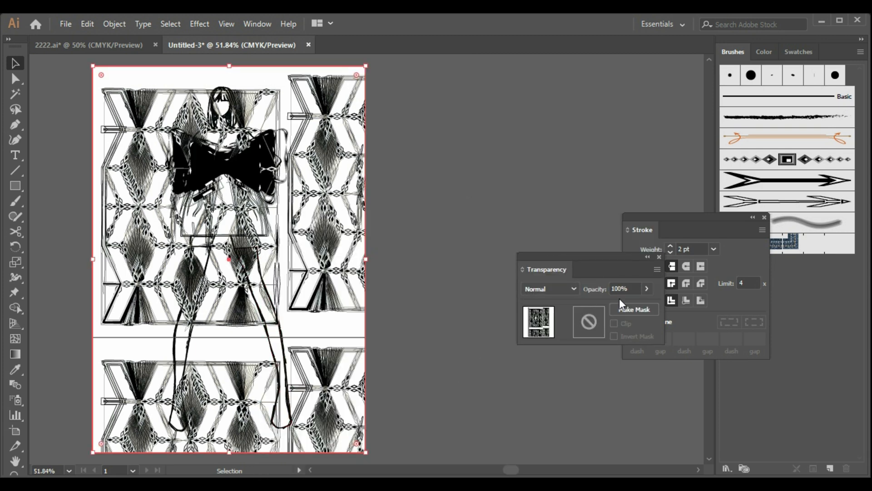
pyautogui.click(645, 289)
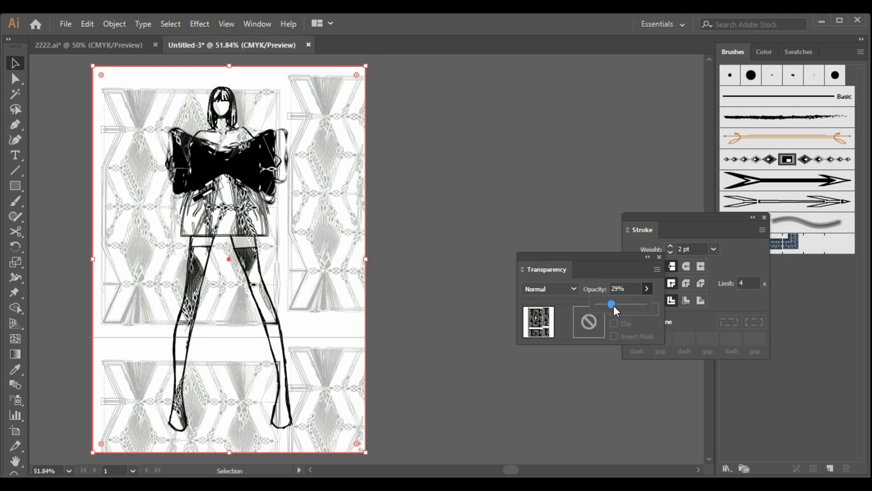
pyautogui.click(78, 80)
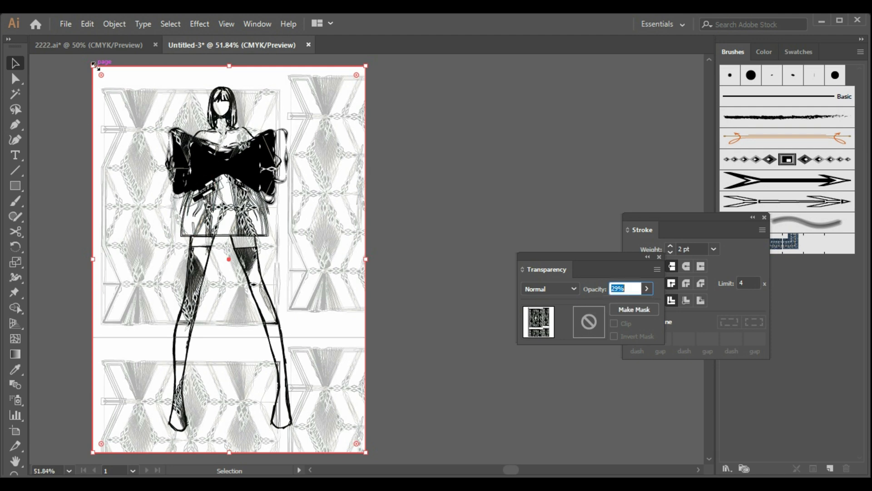
# Step: Enlarge the patterned background rectangle beyond the artboard's upper and left edges
pyautogui.moveTo(92, 66)
pyautogui.mouseDown()
pyautogui.moveTo(85, 55)
pyautogui.moveTo(85, 65)
pyautogui.mouseUp()
pyautogui.hotkey('ctrl', 'z')
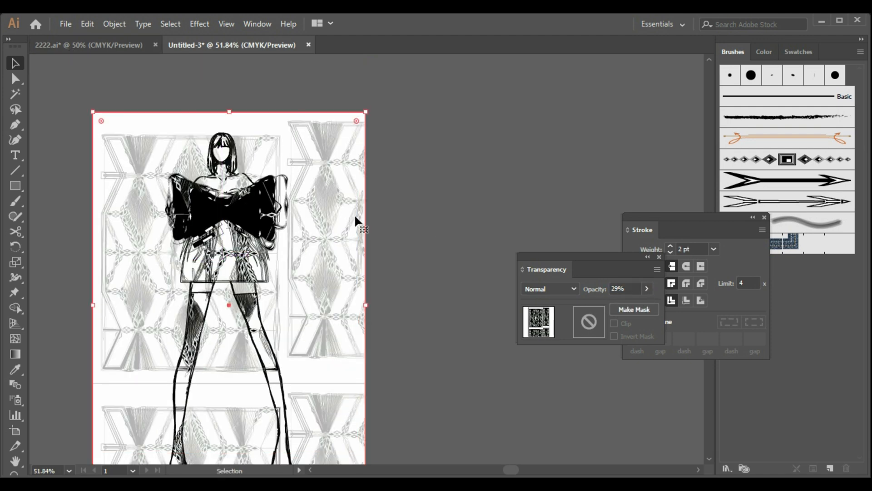
pyautogui.moveTo(92, 302); pyautogui.dragTo(57, 305)
pyautogui.moveTo(210, 112); pyautogui.dragTo(211, 72)
pyautogui.scroll(-2, 439, 260)
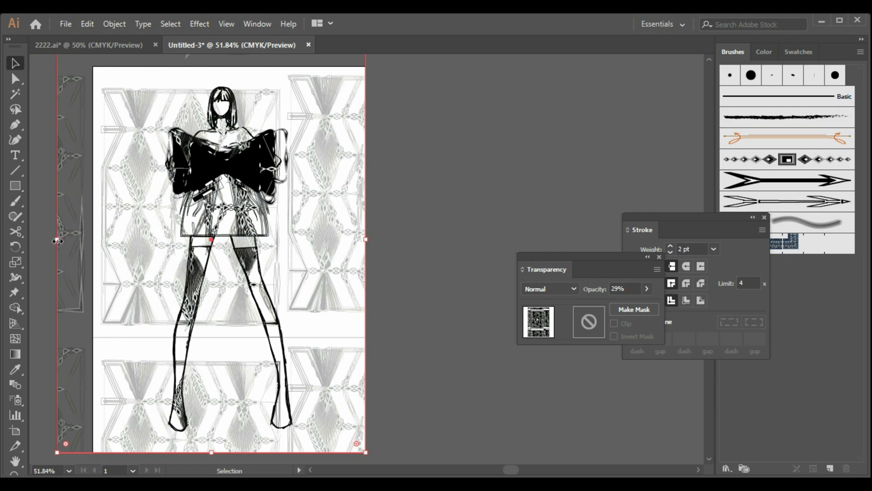
pyautogui.moveTo(57, 241); pyautogui.dragTo(22, 199)
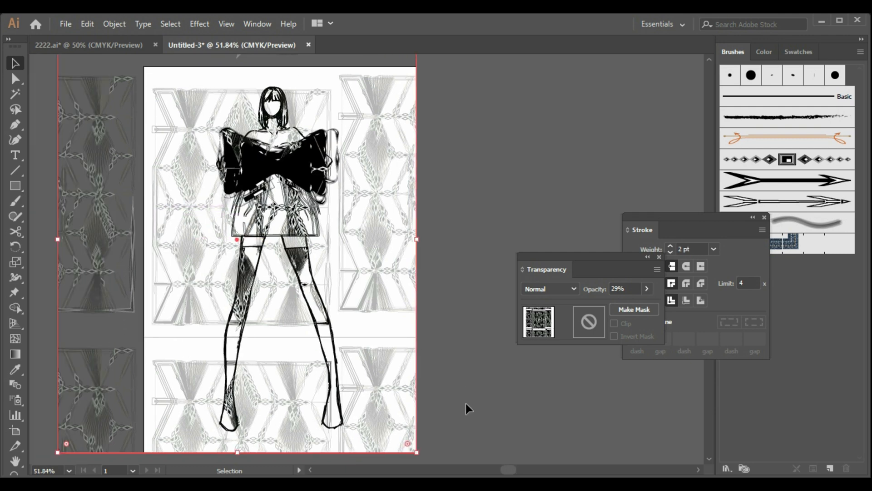
# Step: Shift the enlarged patterned background slightly up and to the left, and deselect it
pyautogui.scroll(2, 466, 402)
pyautogui.scroll(-3, 468, 400)
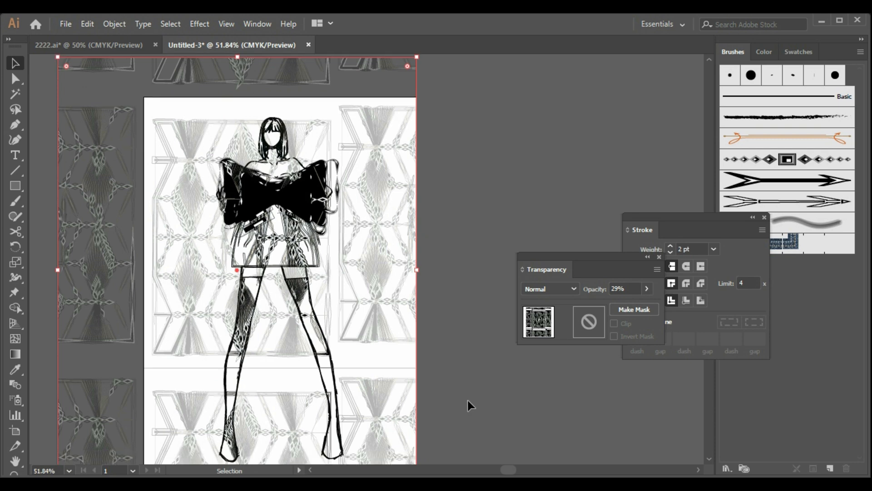
pyautogui.moveTo(351, 436); pyautogui.dragTo(452, 456)
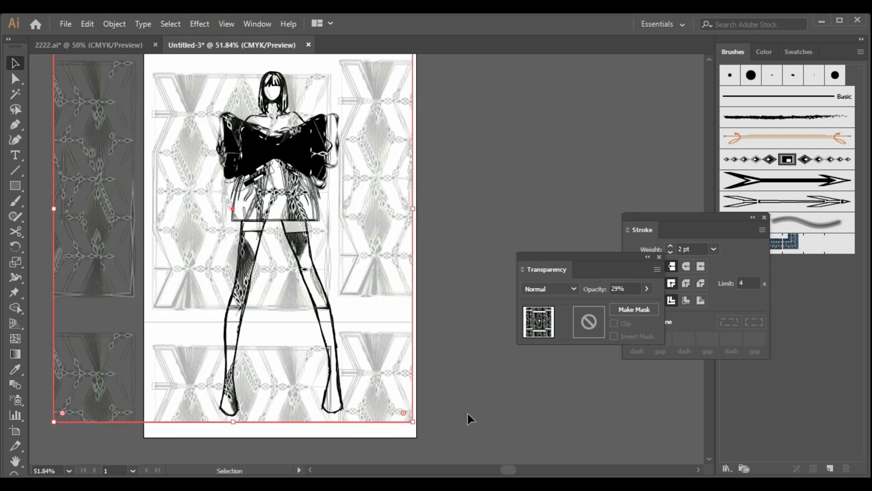
pyautogui.scroll(1, 467, 412)
pyautogui.click(486, 411)
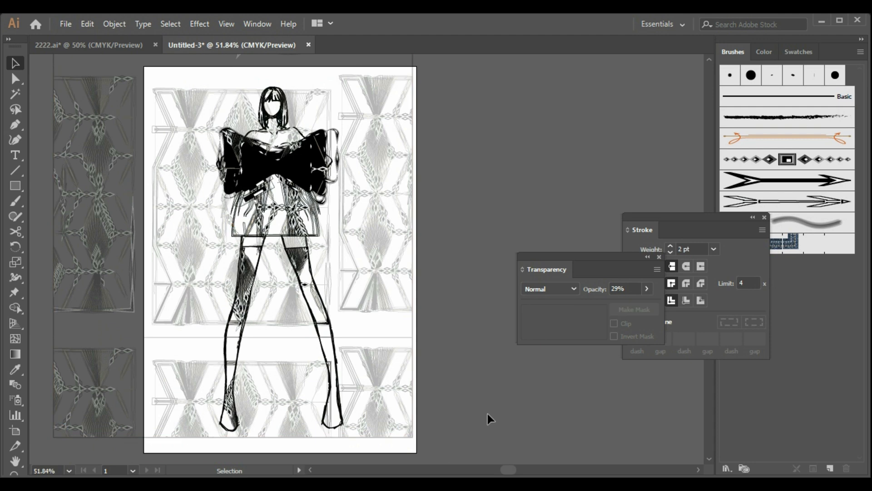